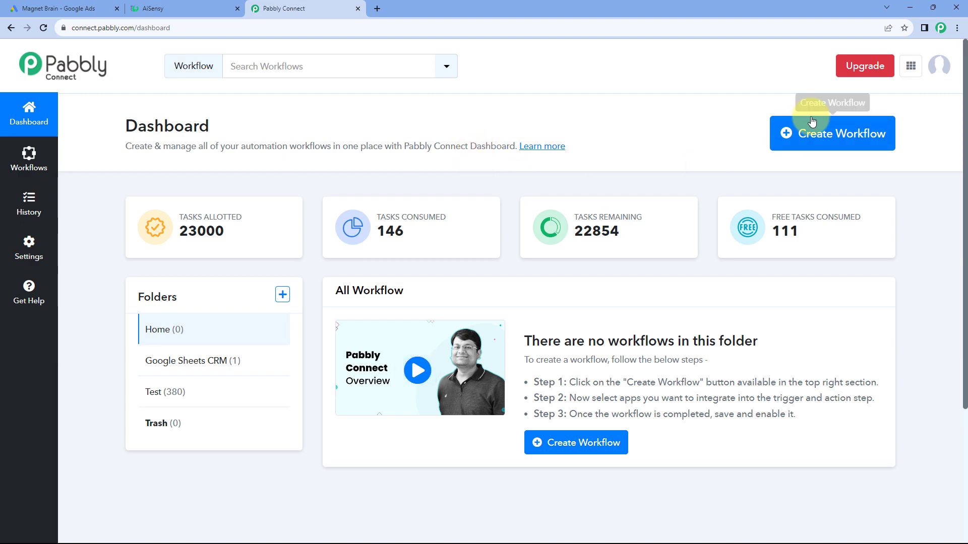
Create a new workflow named "Google Ads to AiSensy"
click(799, 133)
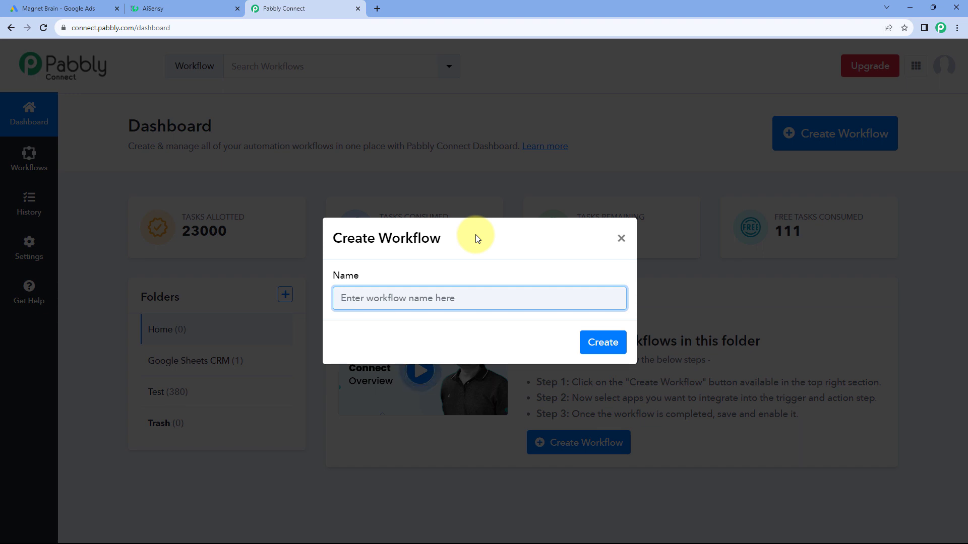
text(Google Ads to AiSensy)
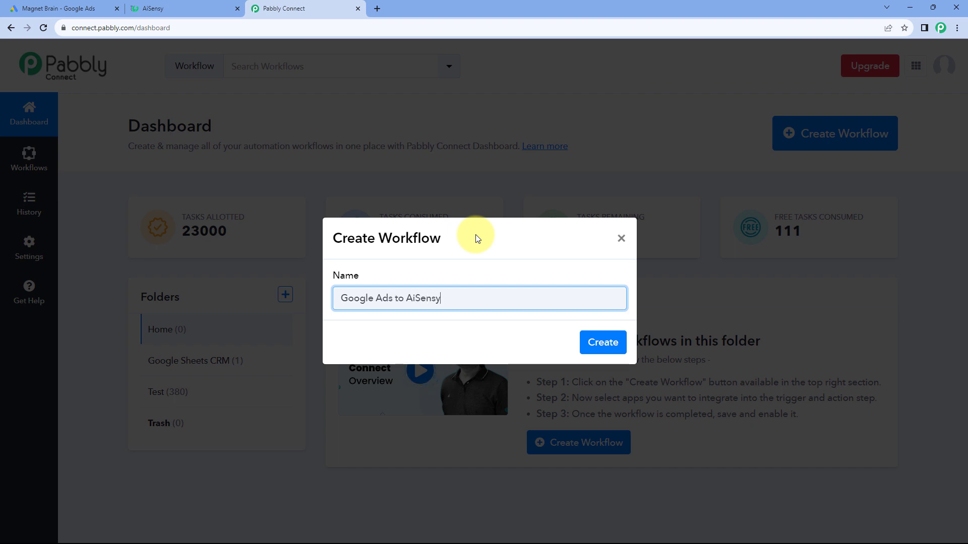
click(600, 341)
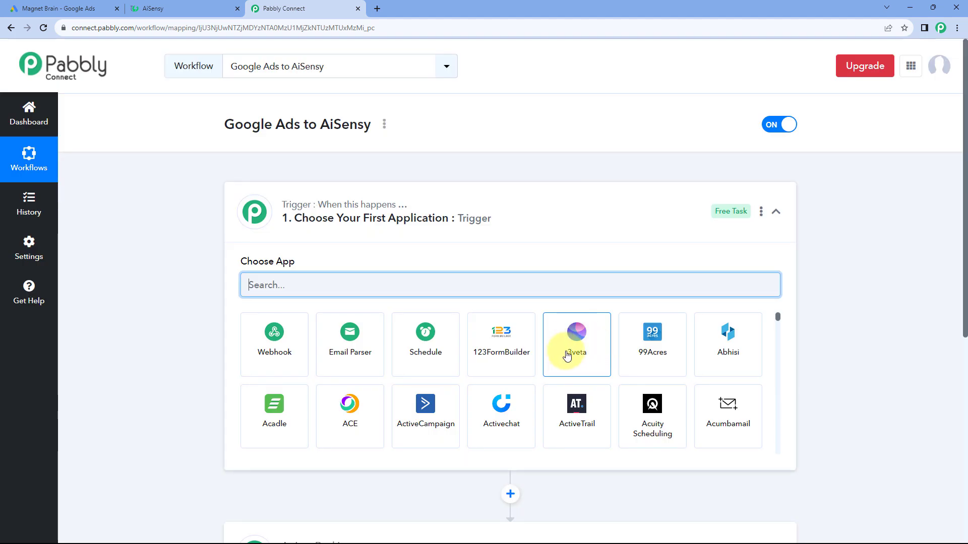
Review the workflow's trigger and action steps, leaving the trigger's app choices open
click(494, 210)
scroll(203, 212, down, 1)
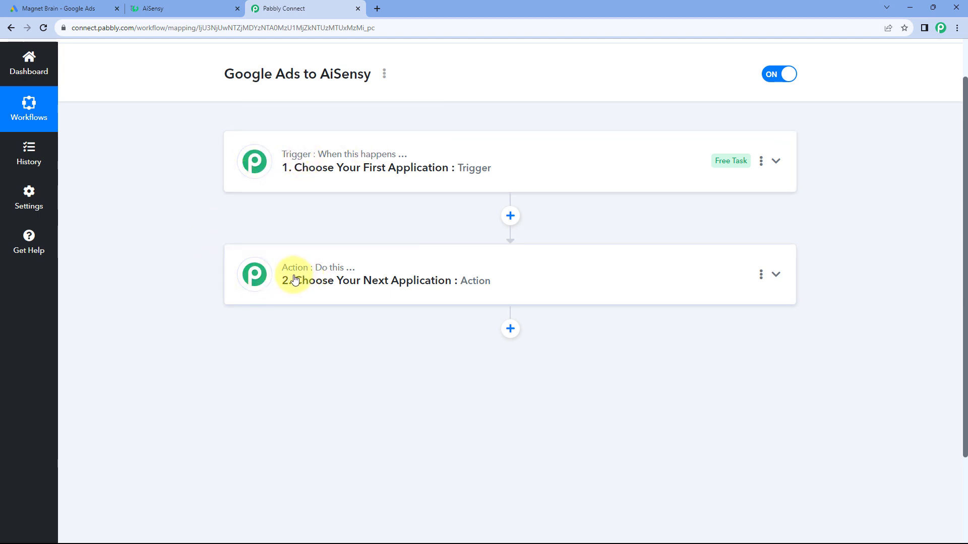
mouse_move(295, 280)
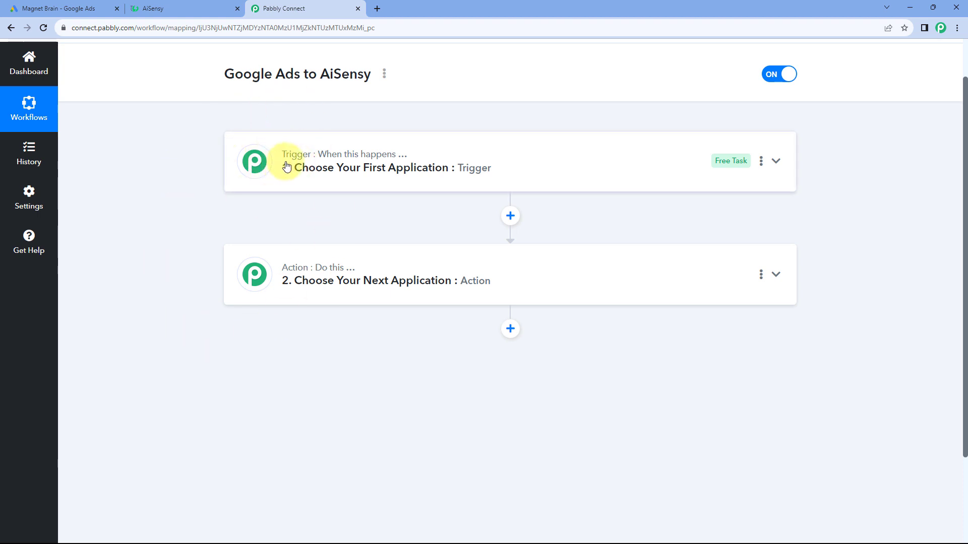
mouse_move(324, 158)
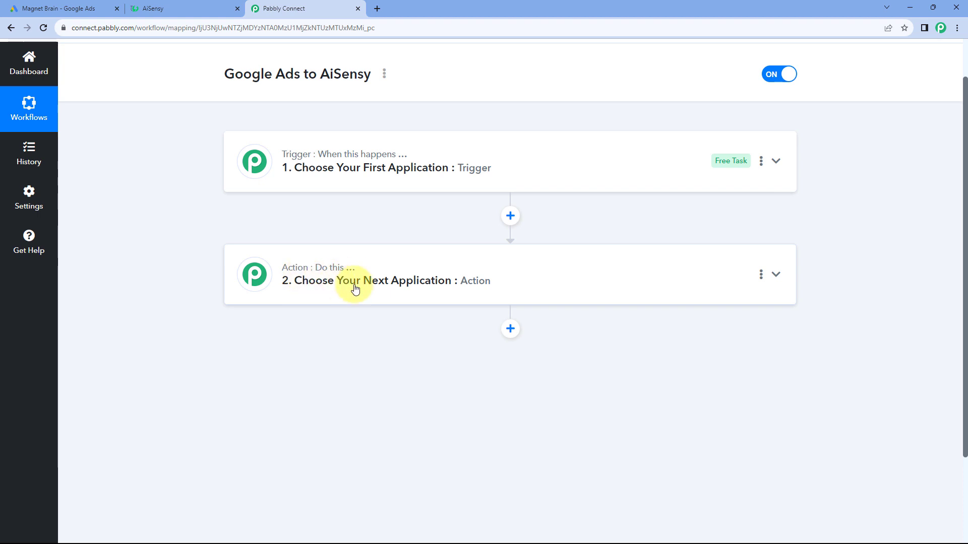
click(464, 175)
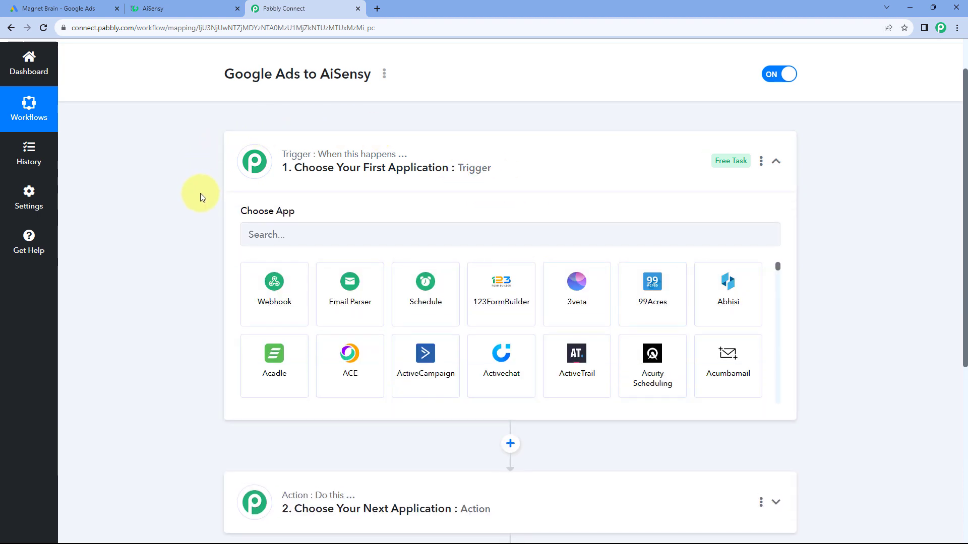
scroll(201, 192, down, 1)
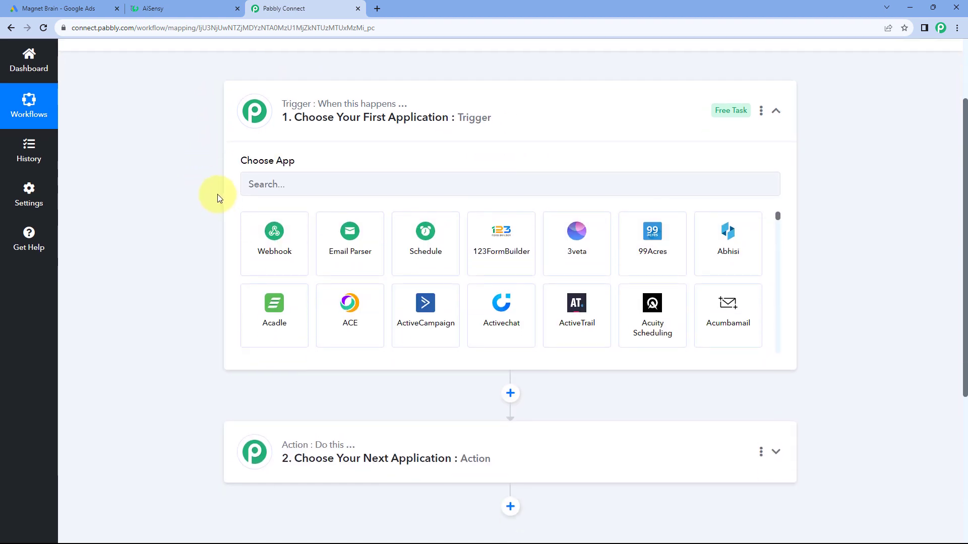
Switch to Google Ads to look over the lead form, and return to the trigger setup in Pabbly Connect
click(104, 9)
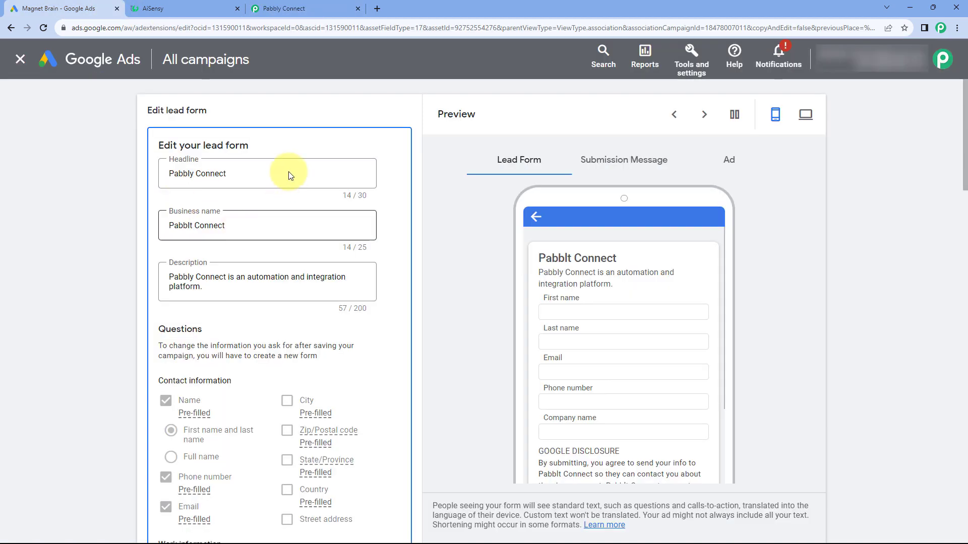
click(328, 9)
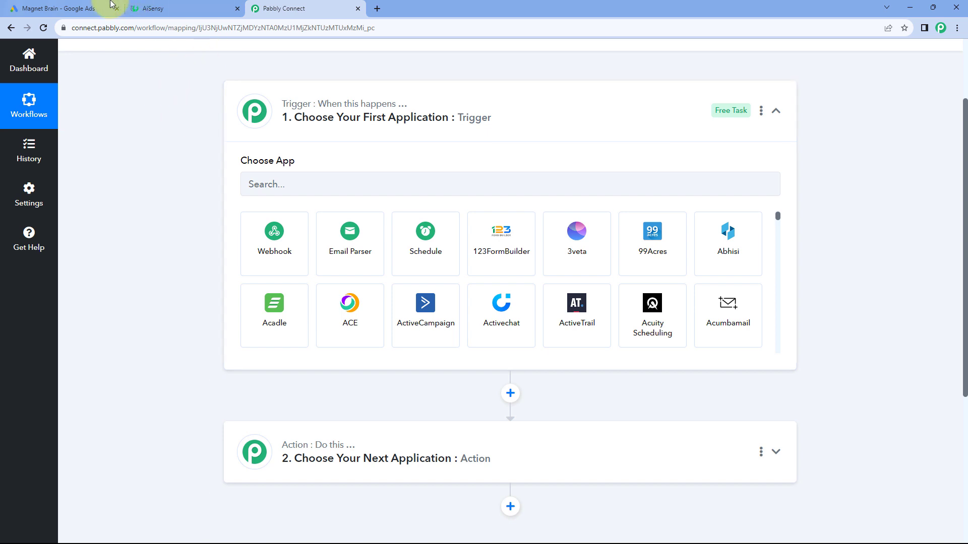
click(81, 8)
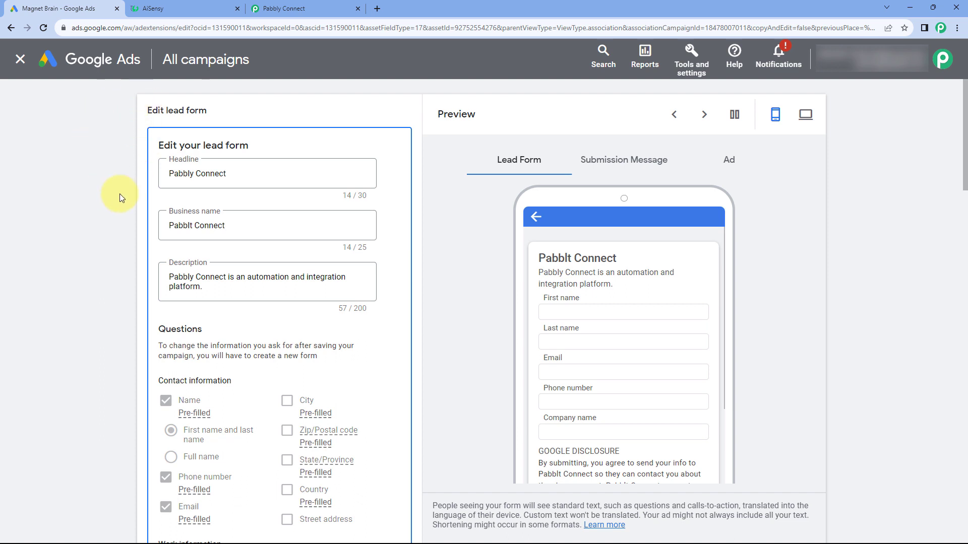
click(259, 6)
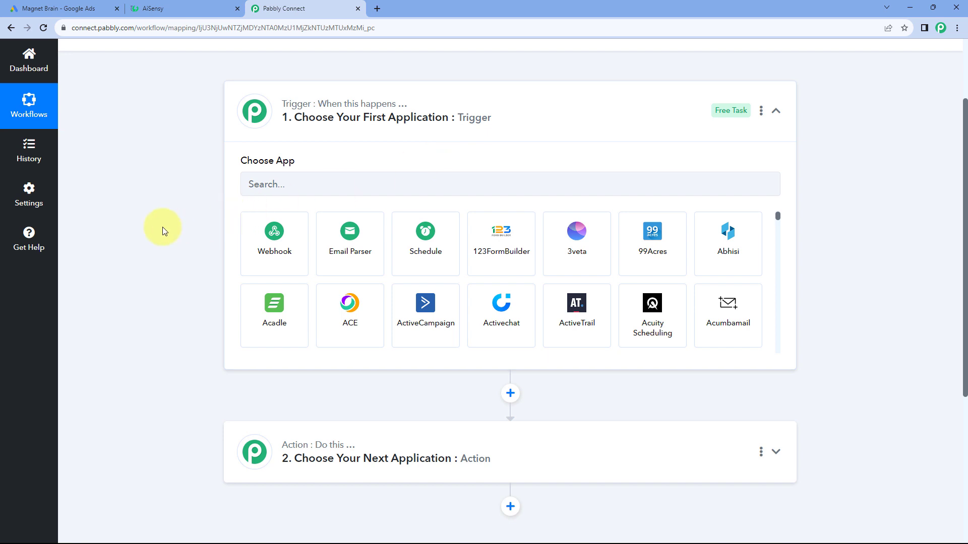
scroll(167, 227, down, 3)
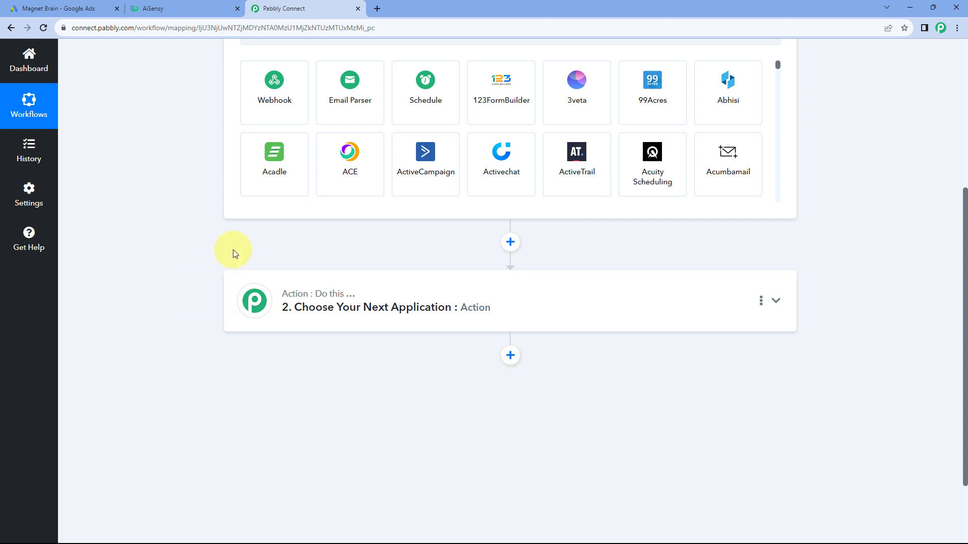
click(89, 5)
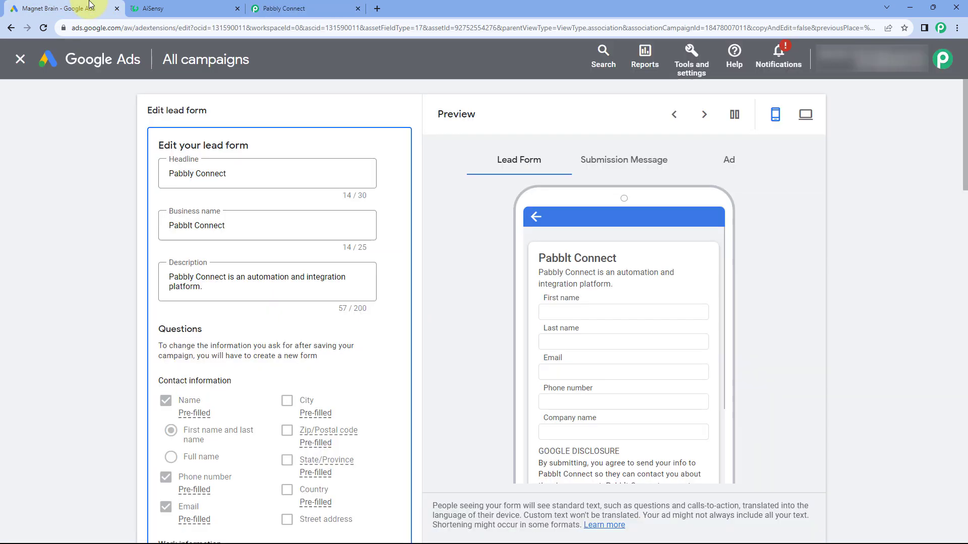
click(310, 9)
scroll(207, 232, up, 3)
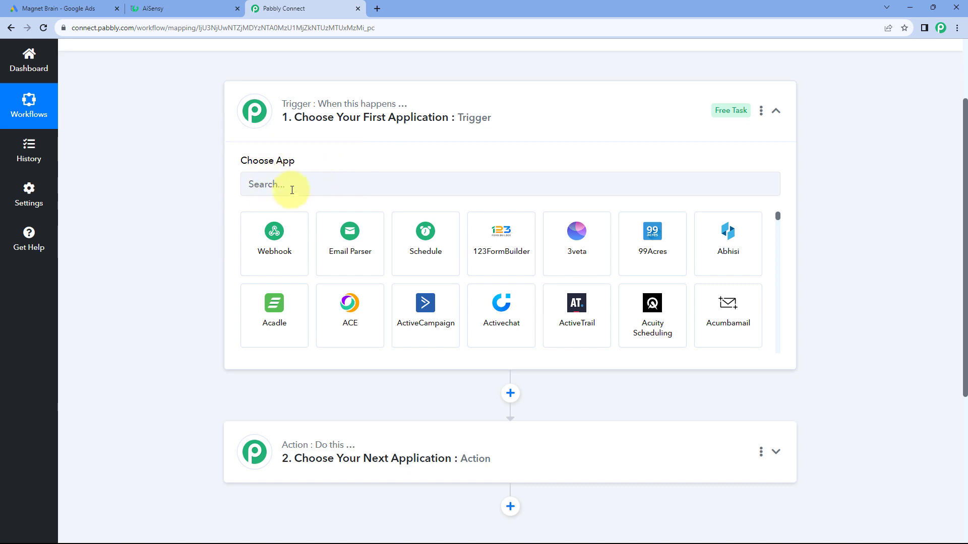
Set the trigger application to Google Ads with New Lead Form Entry as the trigger event
click(294, 185)
text(Google Ads)
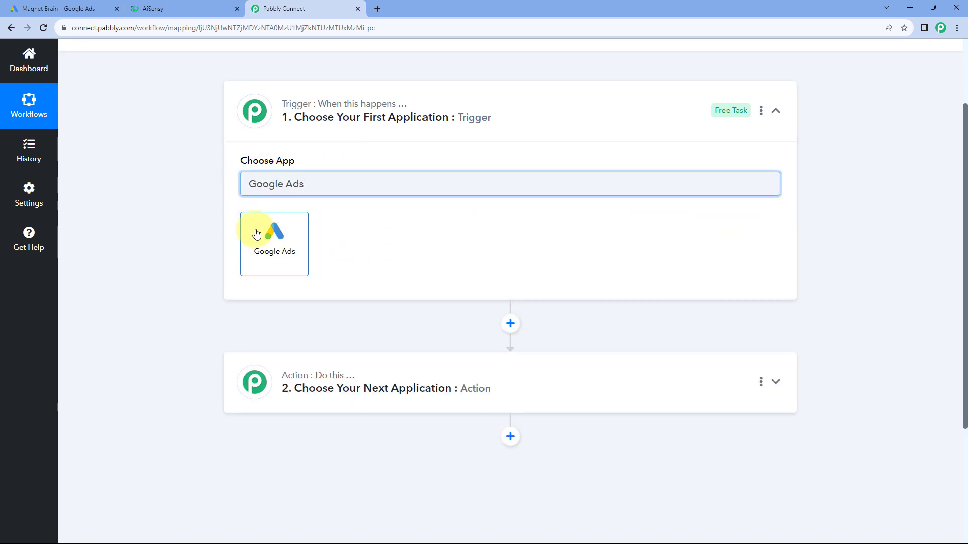
click(257, 234)
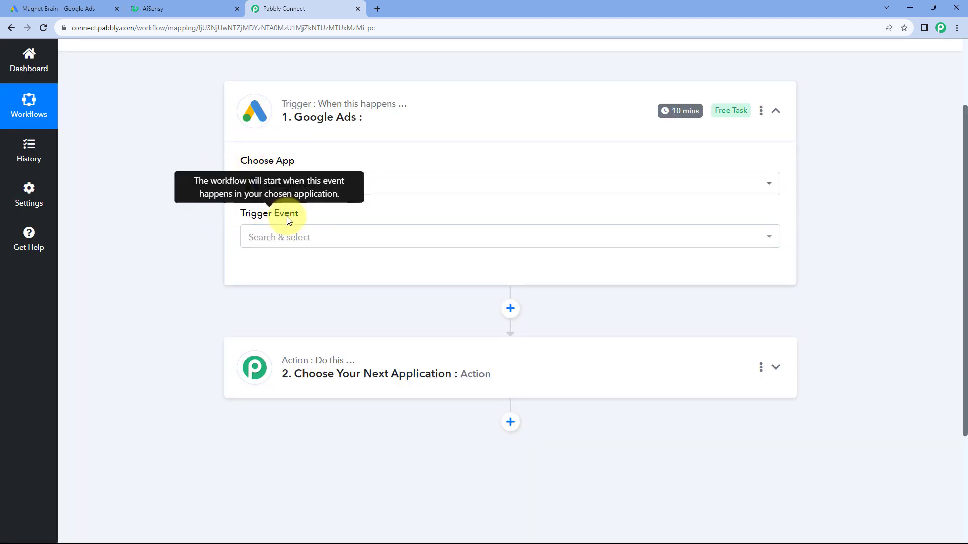
click(339, 237)
scroll(181, 237, down, 1)
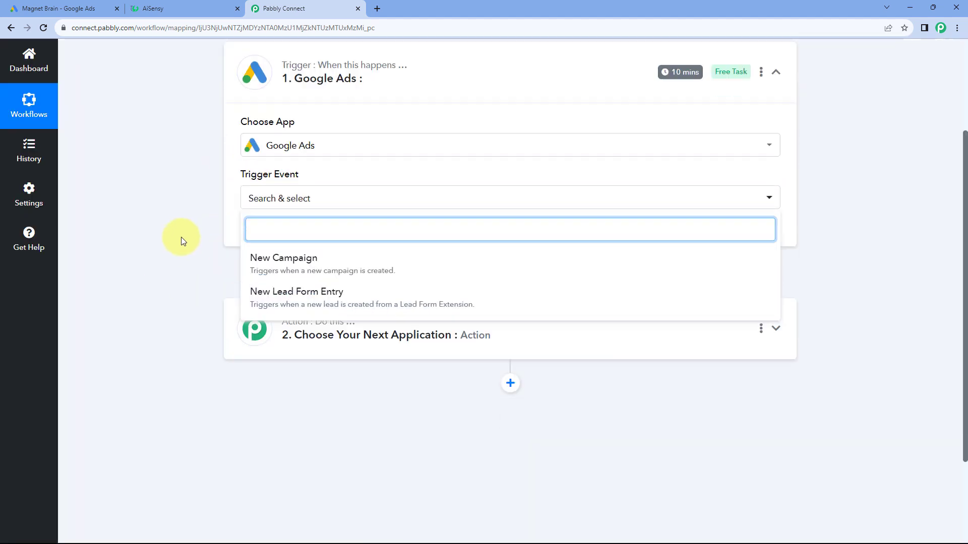
click(343, 285)
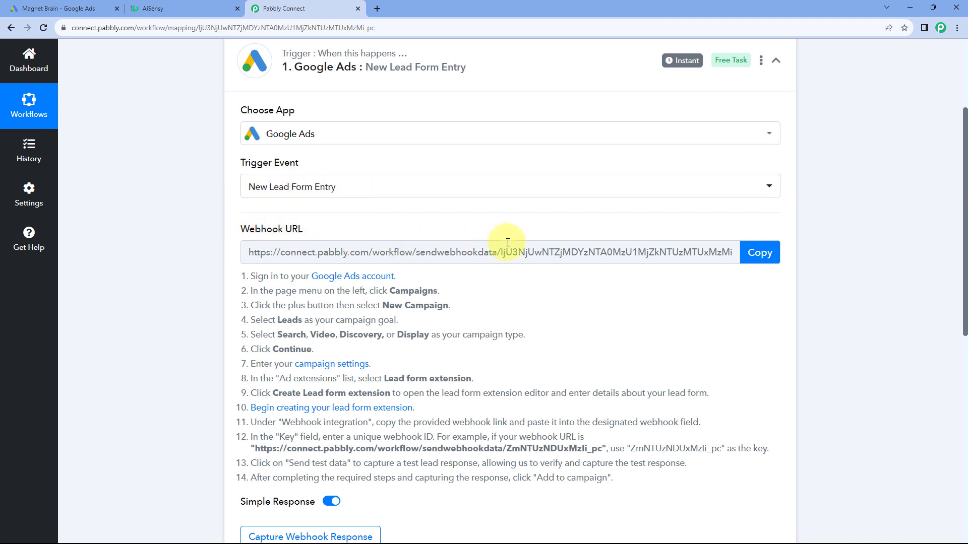
Read through the Google Ads webhook setup instructions and copy the trigger's webhook URL
scroll(507, 242, down, 1)
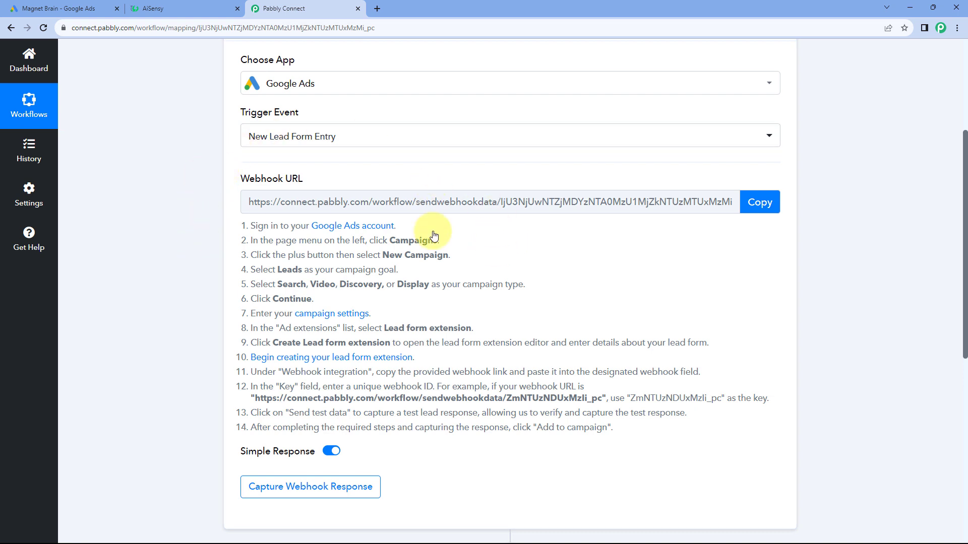
scroll(480, 250, down, 1)
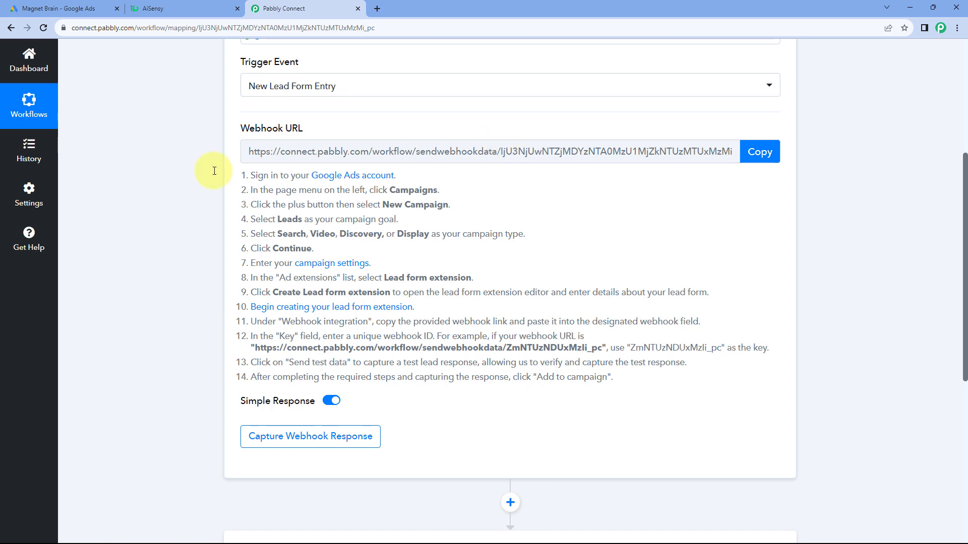
drag(251, 174, 630, 383)
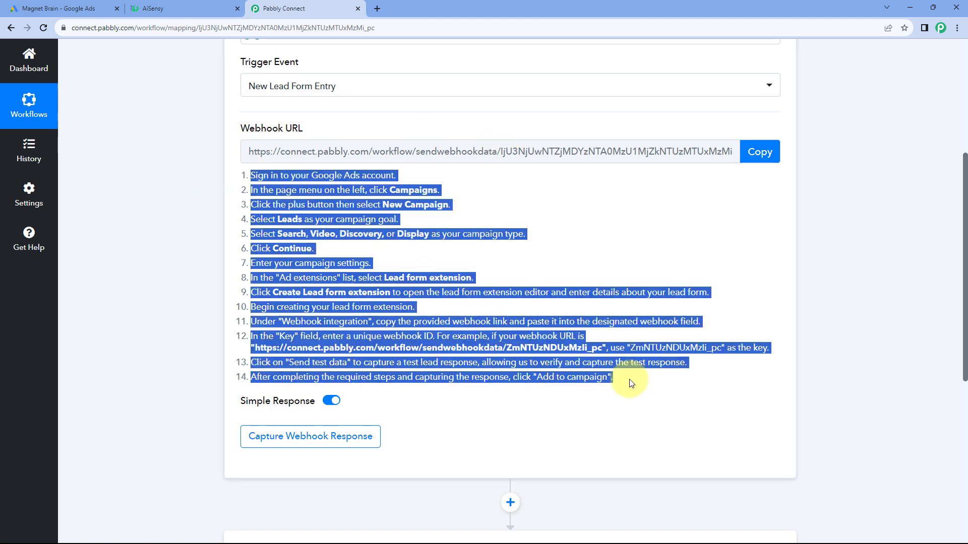
click(591, 267)
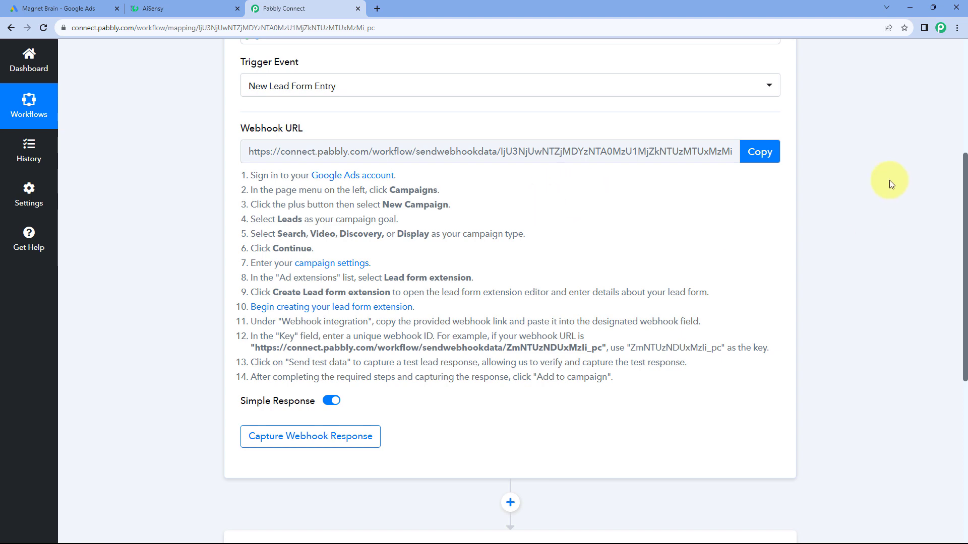
click(759, 152)
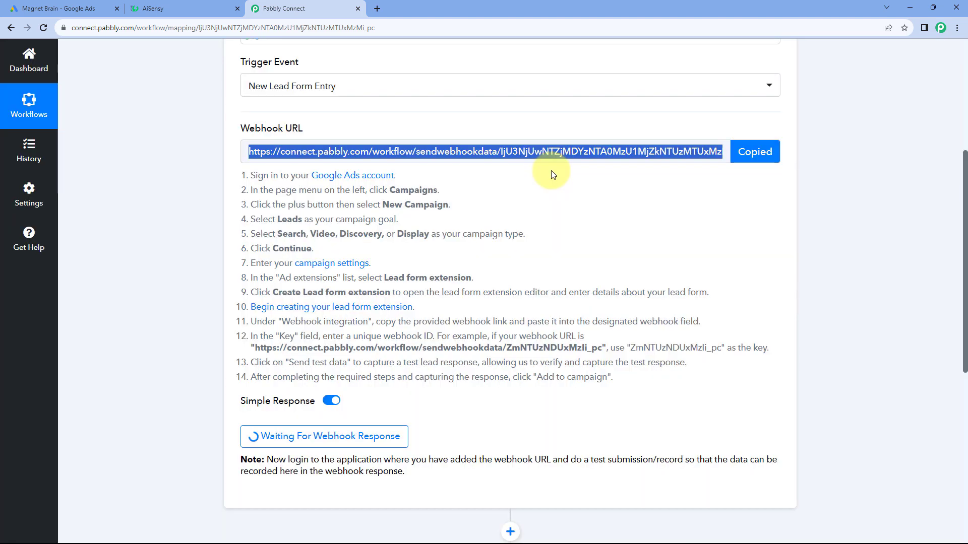
Switch to Google Ads and correct the lead form's business name to "Pabbly Connect"
click(93, 6)
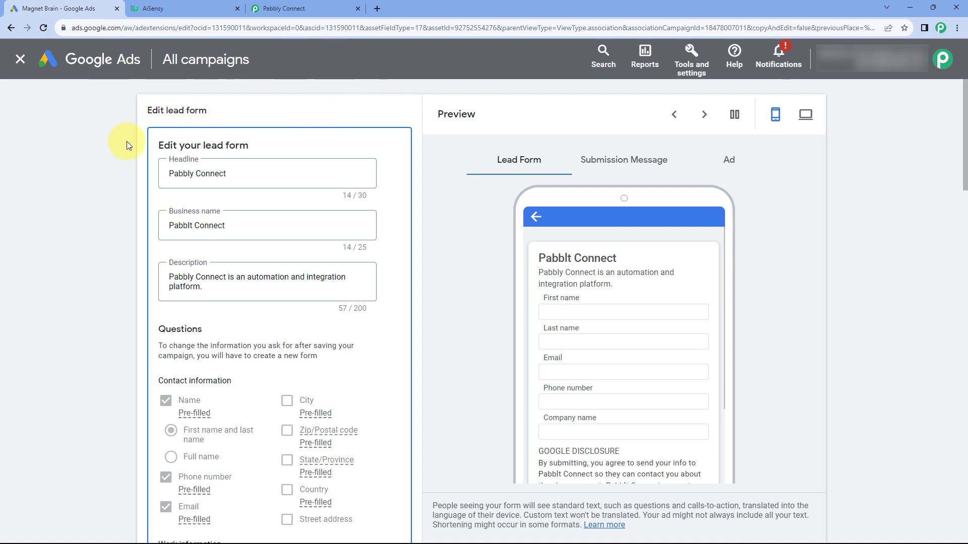
scroll(131, 146, down, 1)
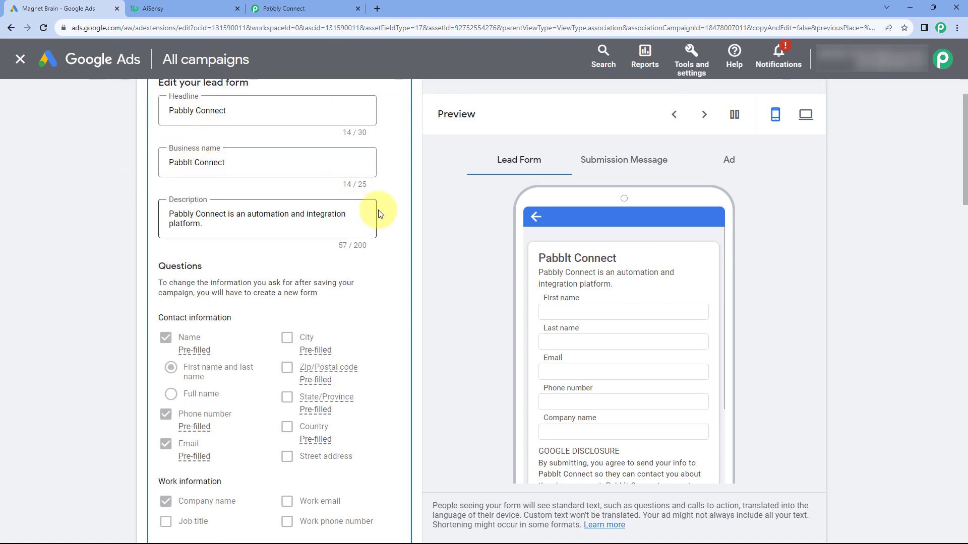
click(184, 161)
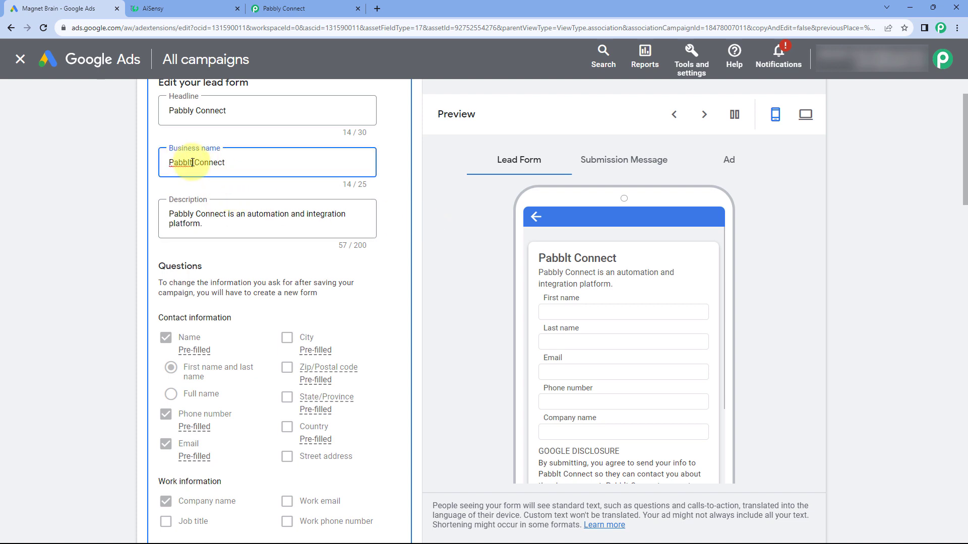
text(y)
click(143, 169)
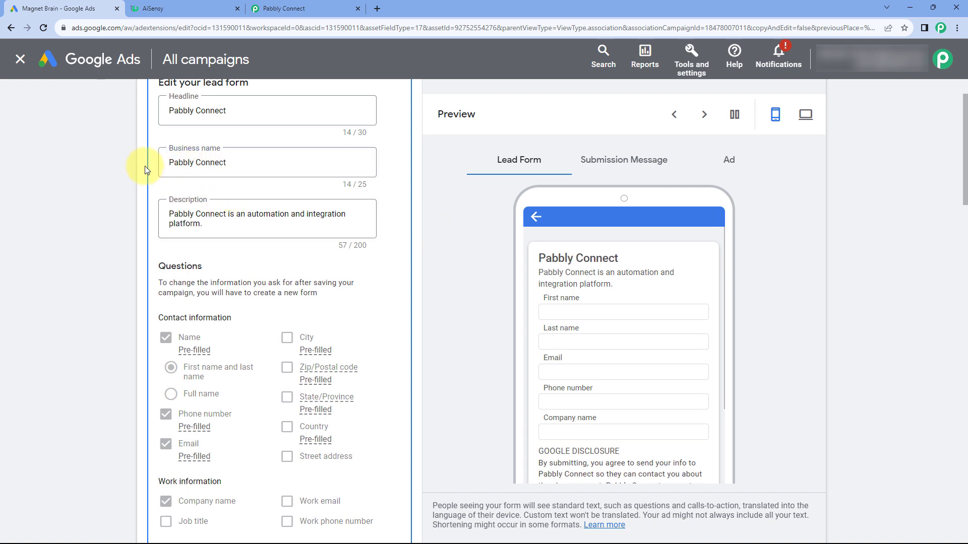
Review the lead form's questions, privacy policy, submission message and call-to-action, down to the lead export section's other data integration options
scroll(120, 164, down, 1)
scroll(139, 194, down, 1)
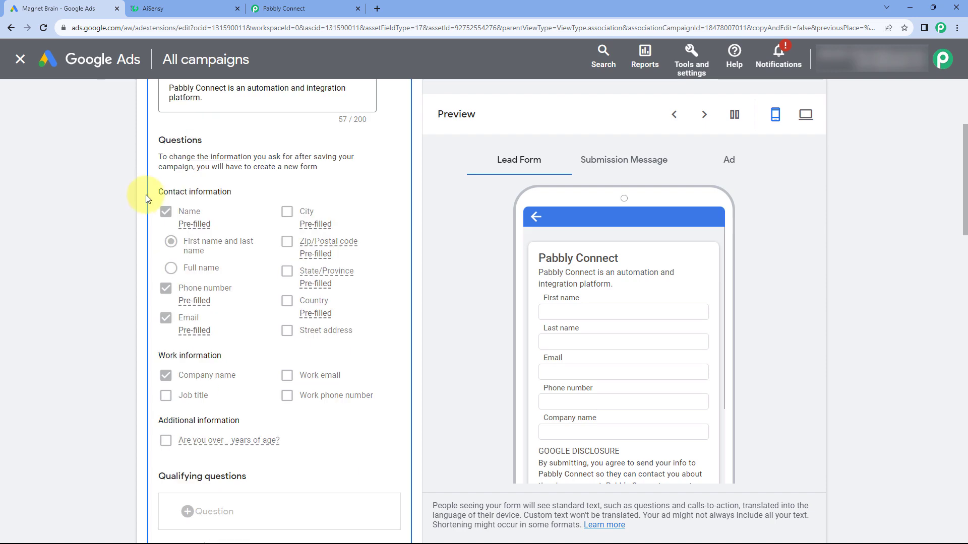
scroll(443, 250, down, 2)
scroll(441, 244, down, 1)
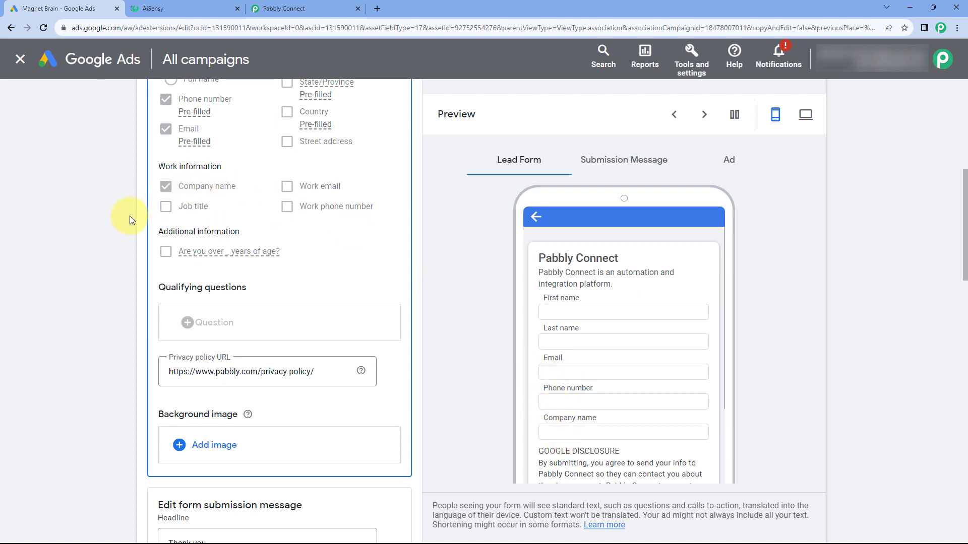
scroll(129, 216, up, 1)
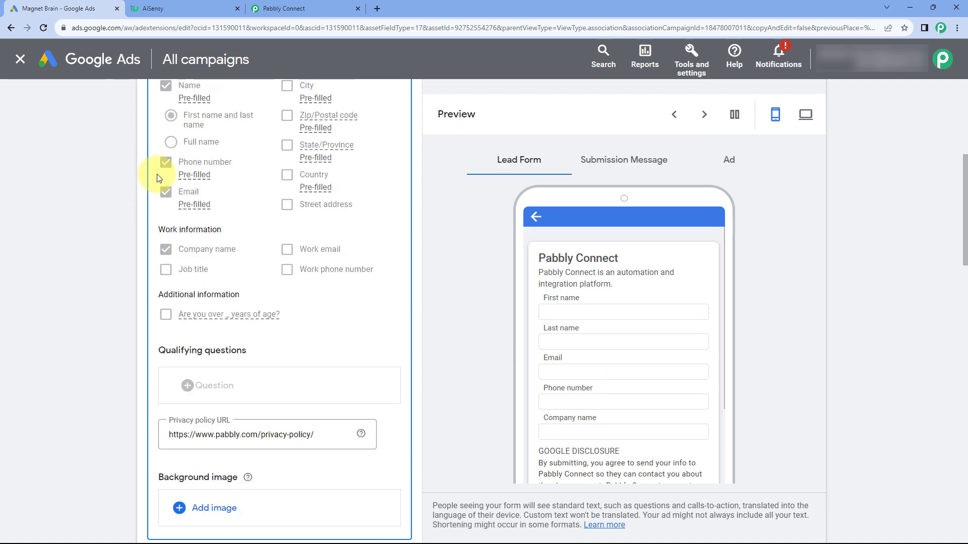
scroll(120, 216, down, 4)
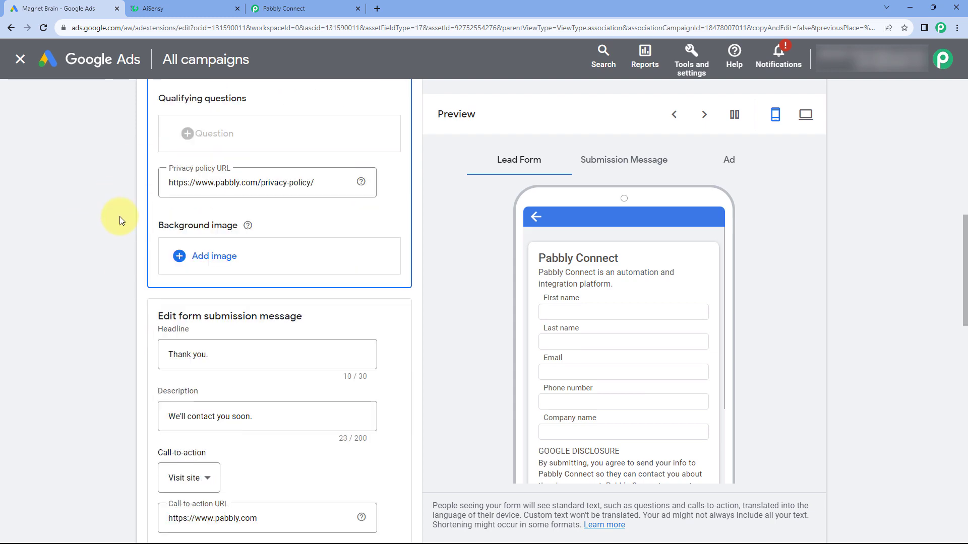
scroll(146, 204, down, 4)
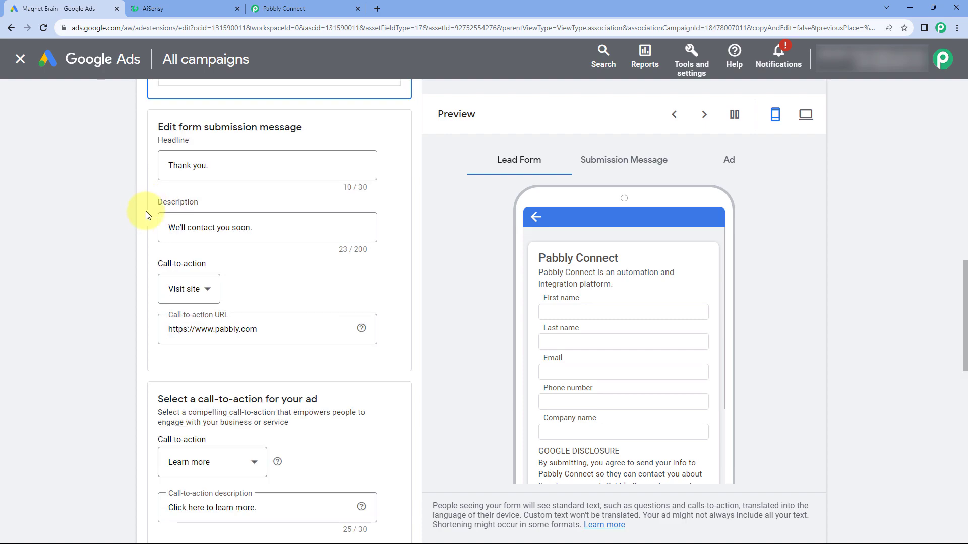
scroll(129, 208, down, 10)
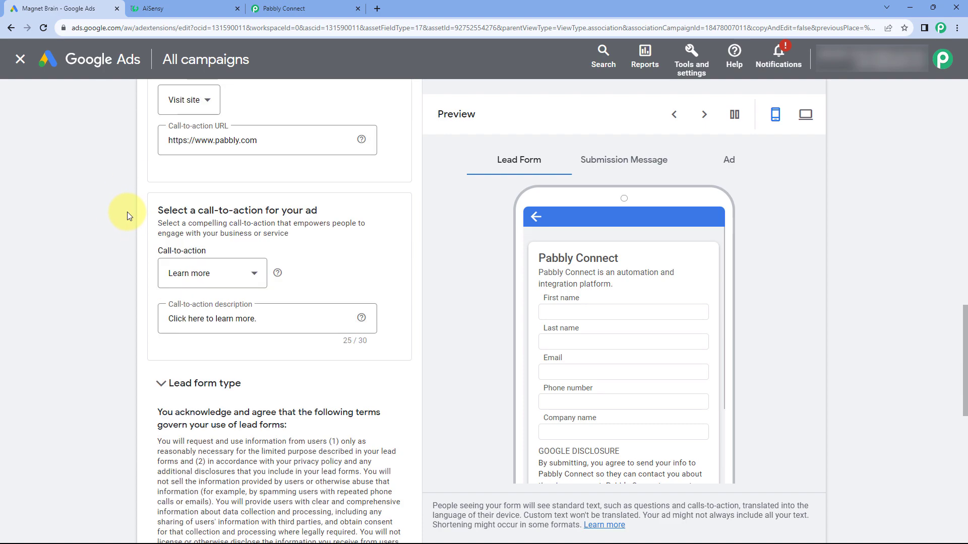
scroll(101, 261, down, 1)
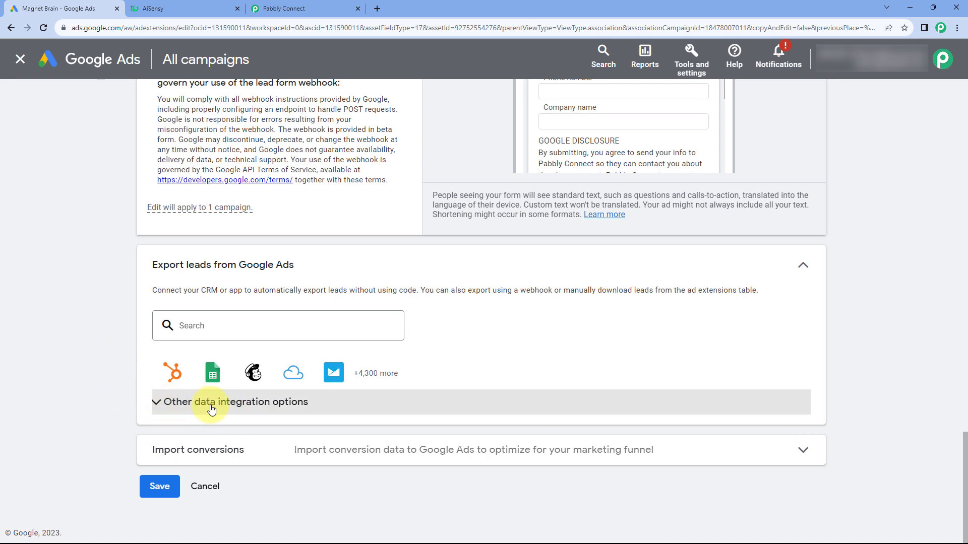
Expand the other data integration options, copy the trigger's webhook URL from Pabbly Connect and paste it as the Google Ads lead form's webhook URL
click(161, 403)
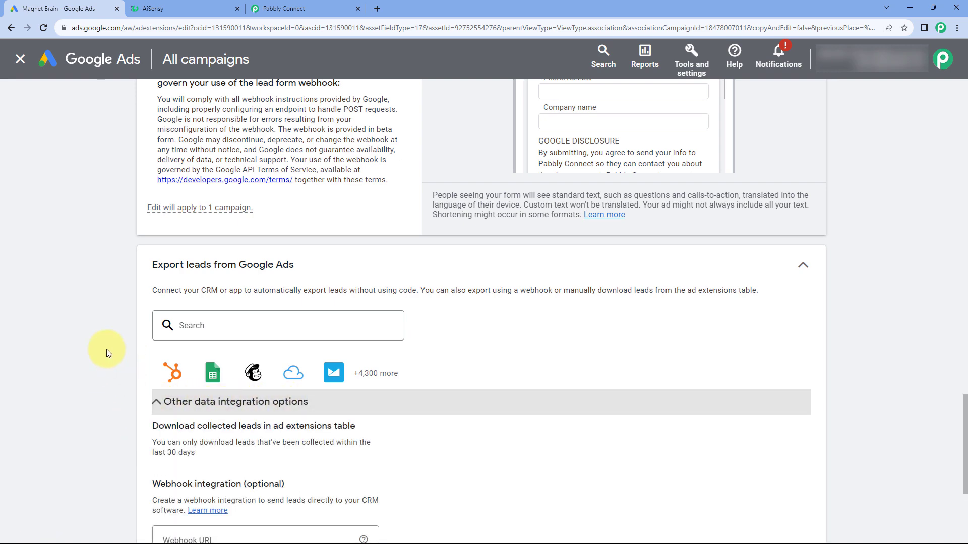
scroll(107, 349, down, 5)
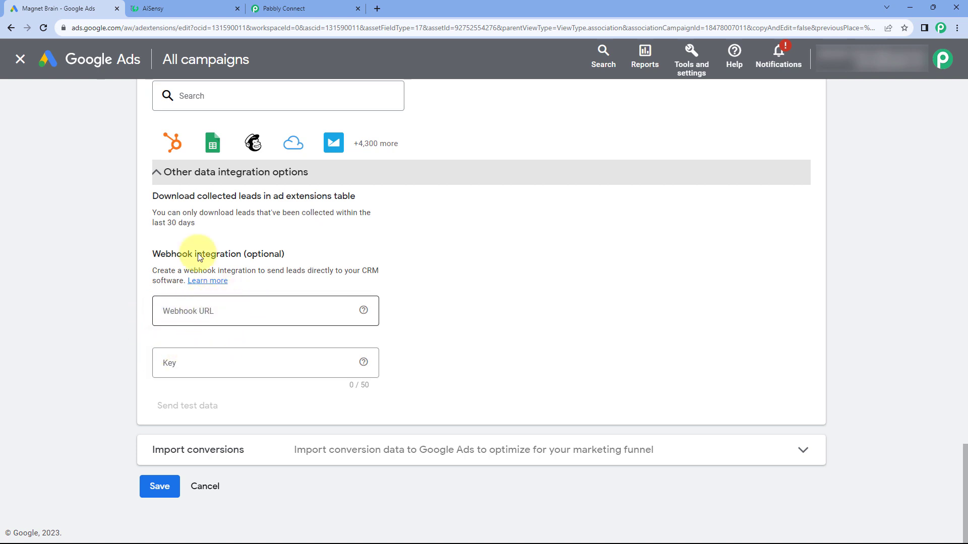
click(285, 8)
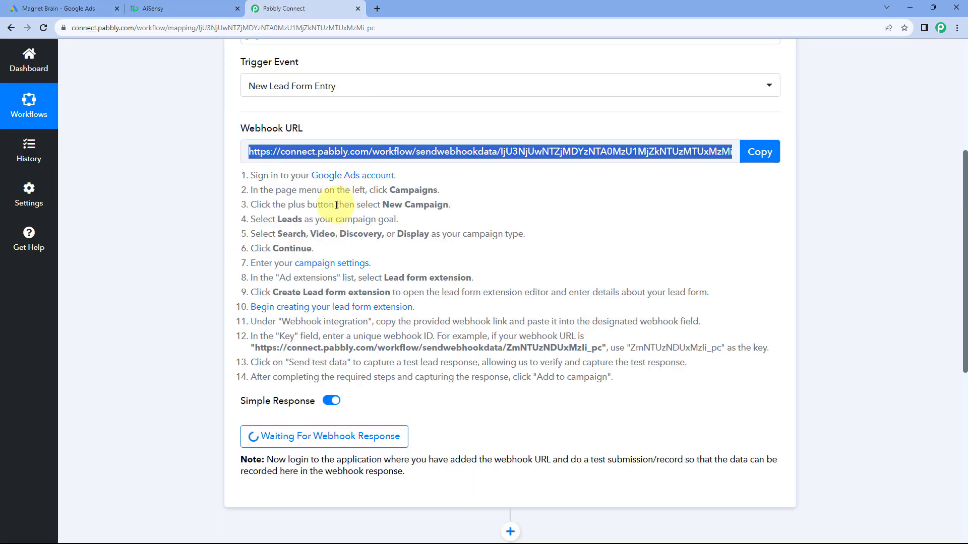
click(756, 157)
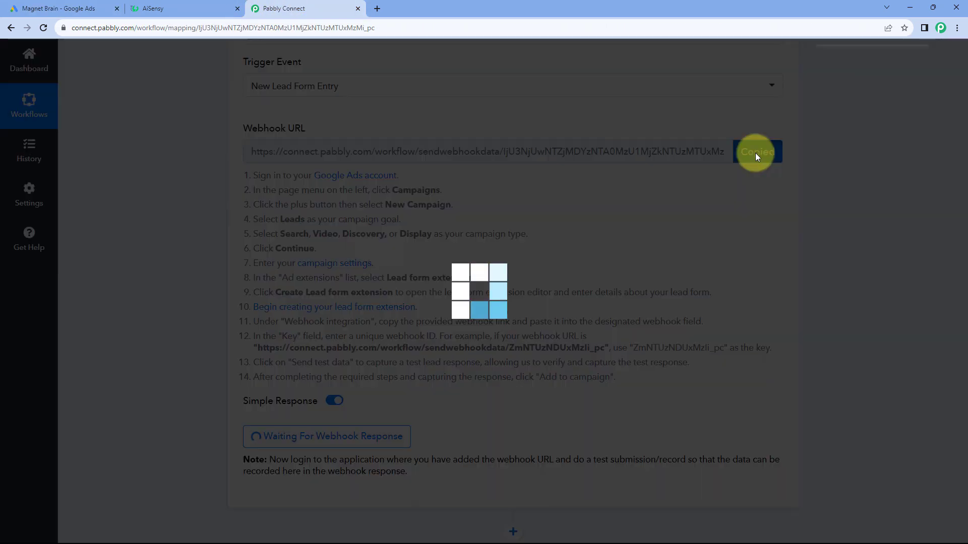
click(110, 15)
click(176, 312)
right_click(179, 311)
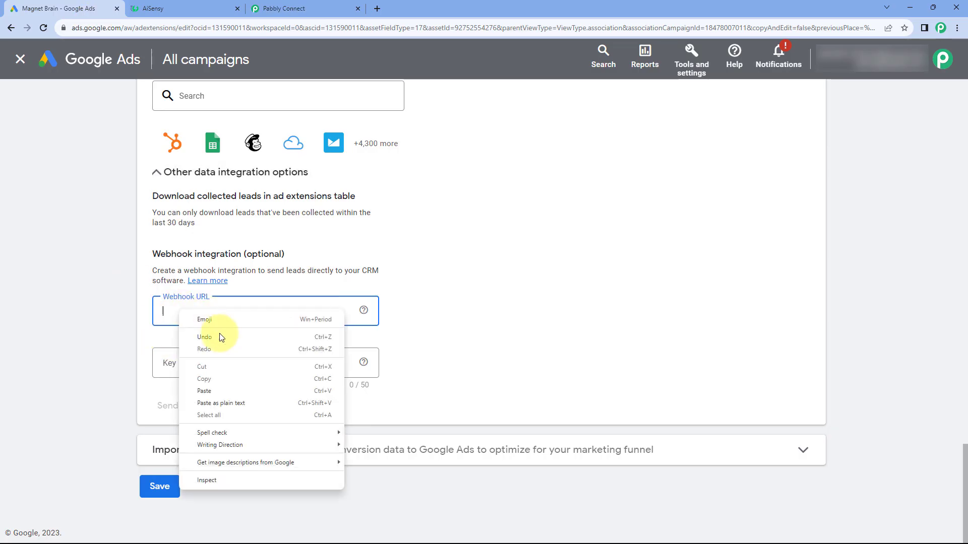
click(204, 391)
click(113, 301)
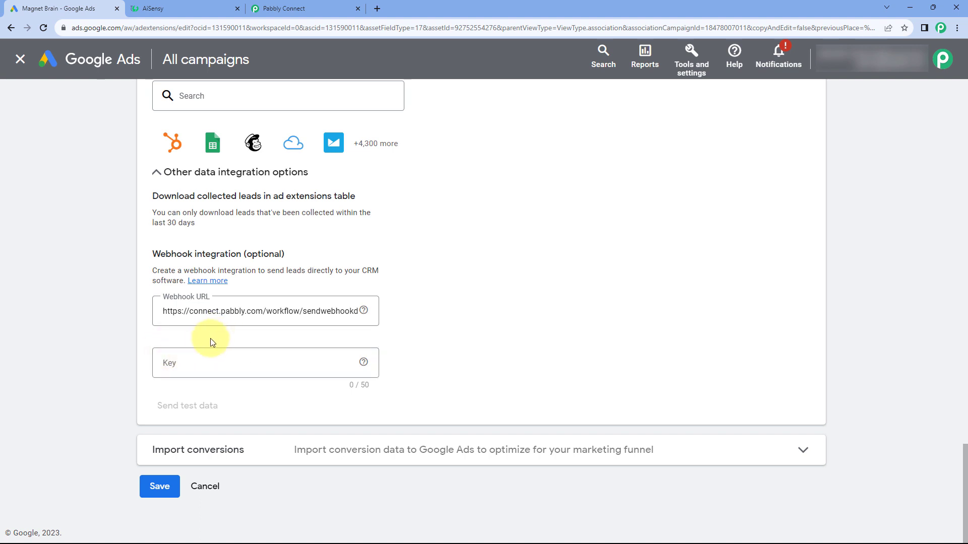
Paste the webhook URL into a new browser tab's address bar and copy only the webhook ID after "sendwebhookdata/"
click(318, 5)
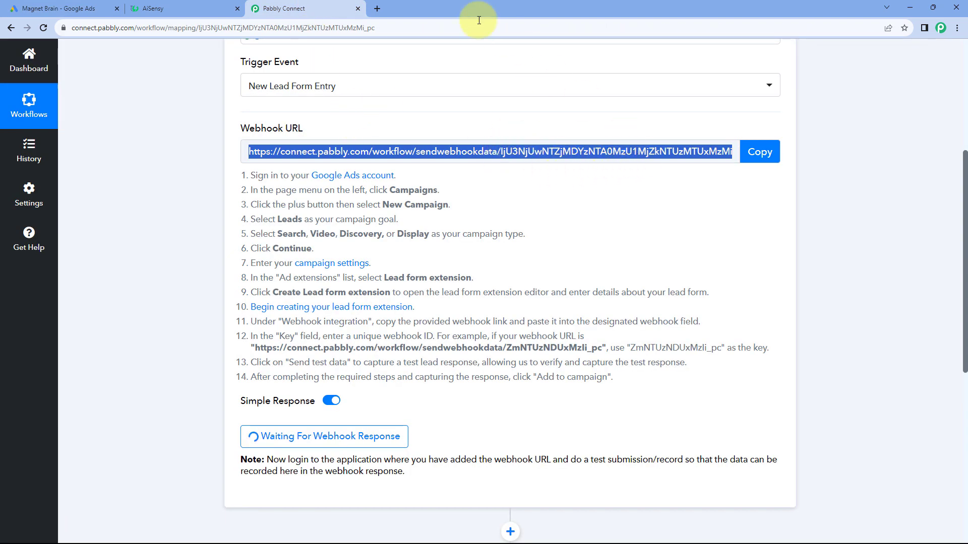
click(377, 9)
key(ctrl+v)
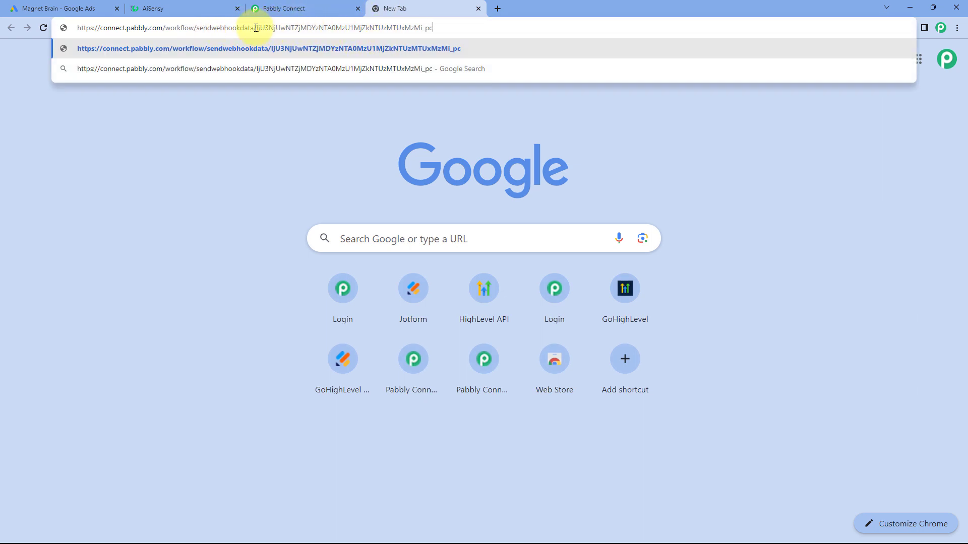
mouse_move(256, 28)
mouse_down()
mouse_move(444, 27)
mouse_move(260, 31)
mouse_up()
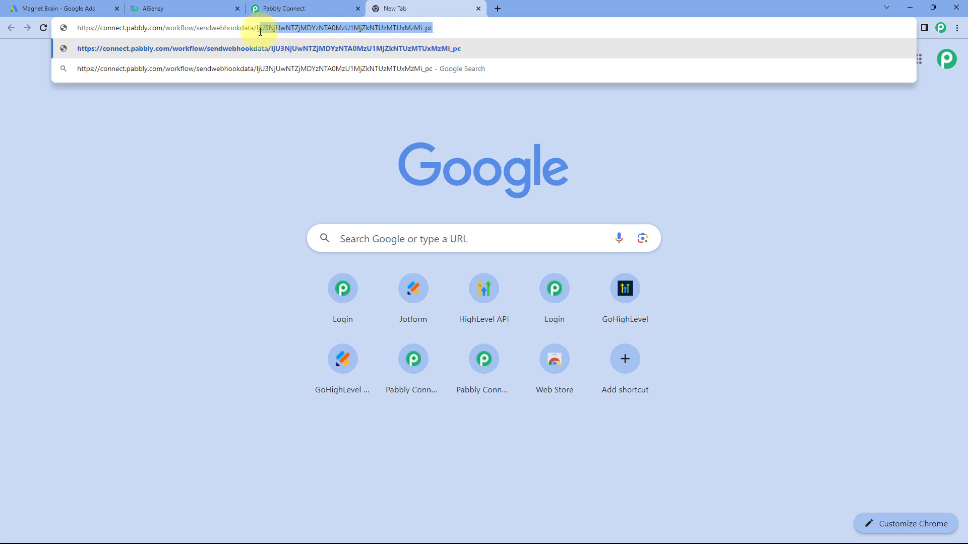
right_click(320, 29)
click(346, 85)
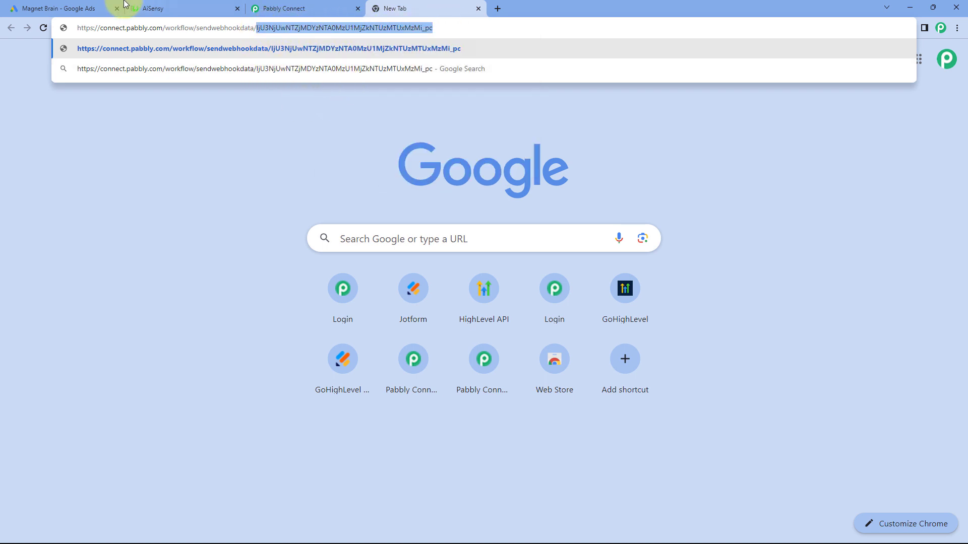
Return to Google Ads, enter the copied webhook ID as the webhook integration's key, and send test data
click(94, 7)
click(167, 366)
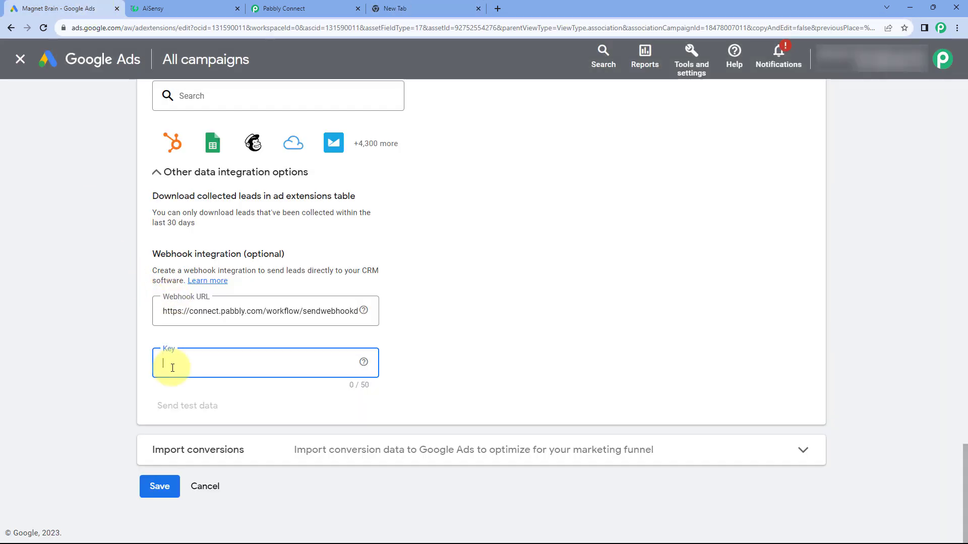
right_click(172, 367)
click(192, 262)
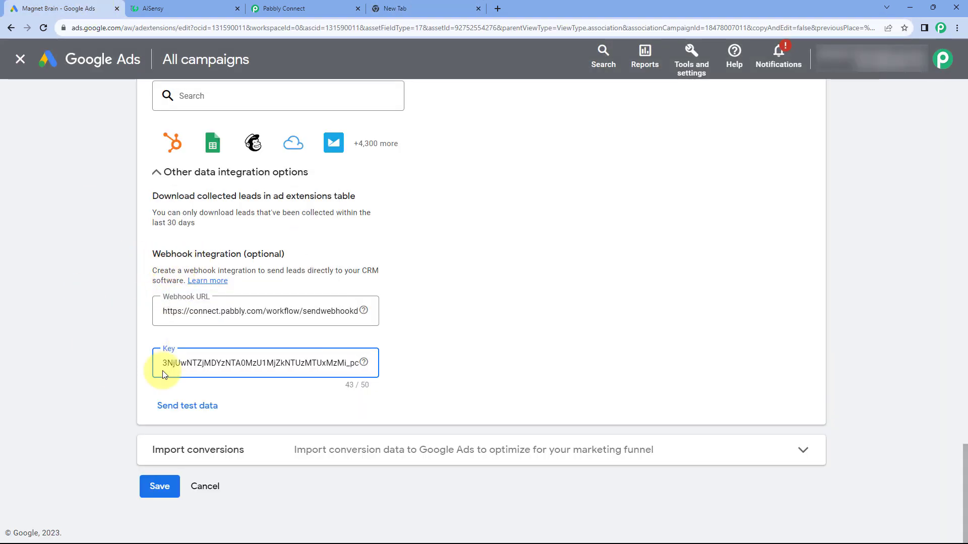
click(177, 409)
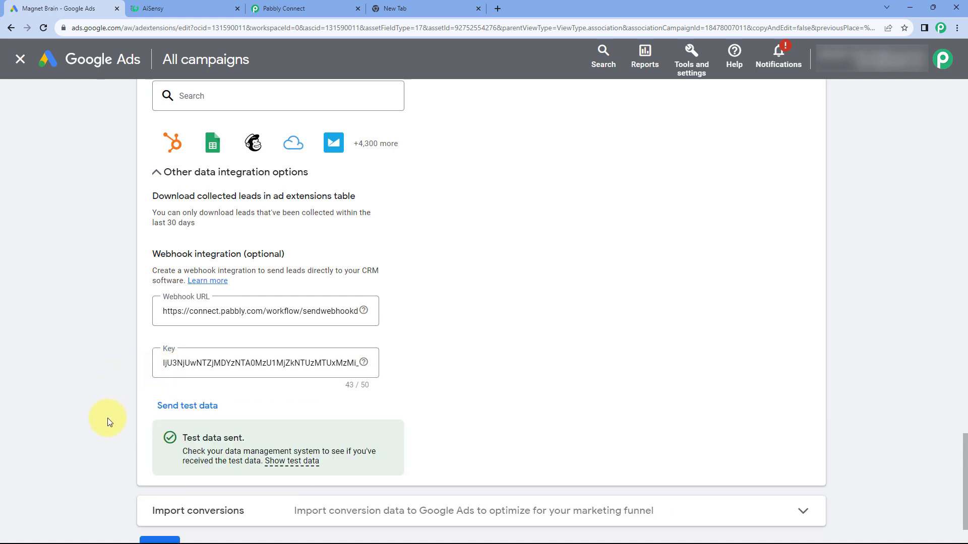
scroll(346, 414, down, 2)
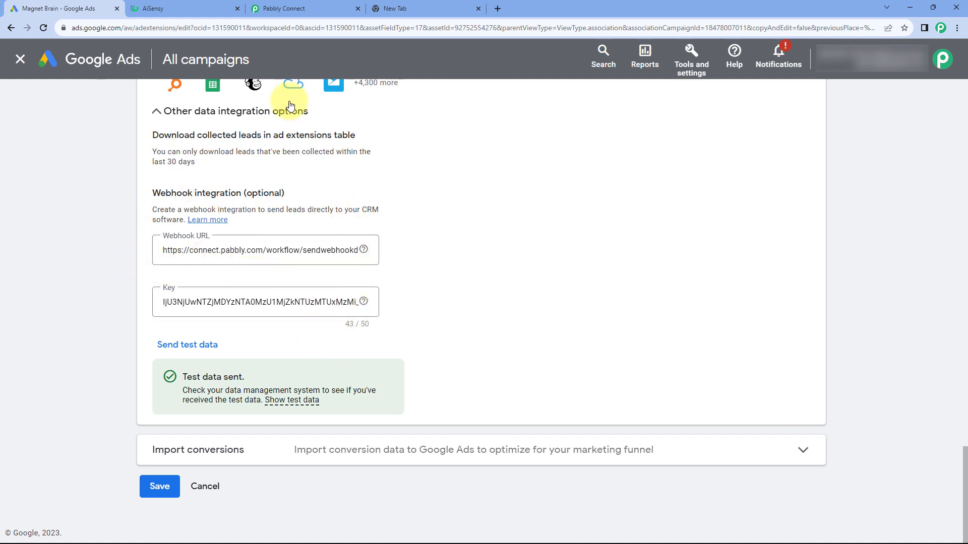
Switch to Pabbly Connect and check the captured response's last name, first name, company, email and phone values
click(311, 10)
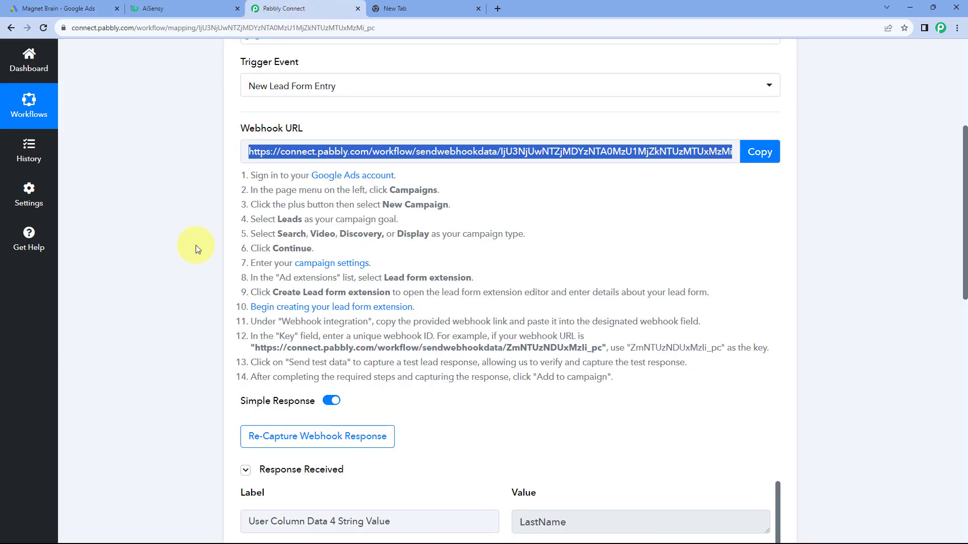
scroll(195, 245, down, 4)
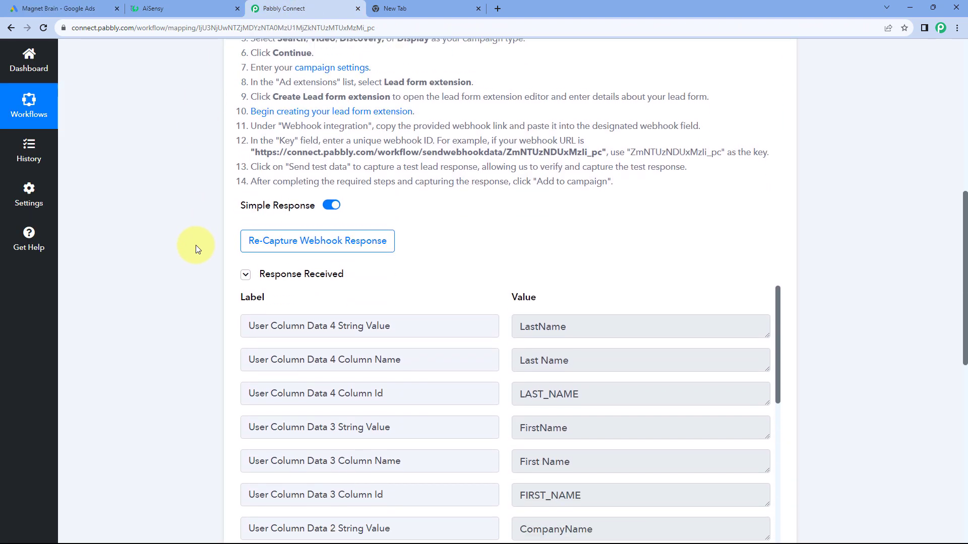
scroll(195, 244, down, 1)
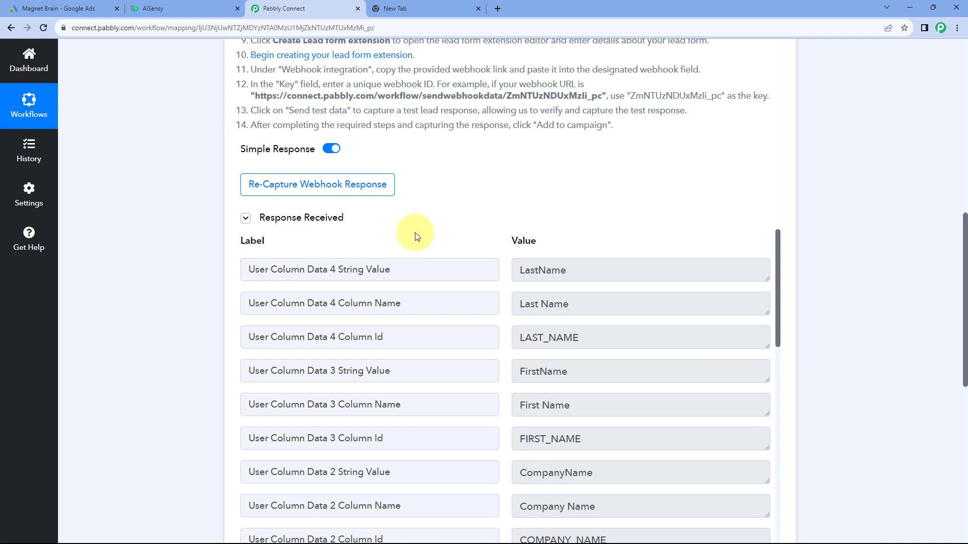
scroll(478, 206, down, 1)
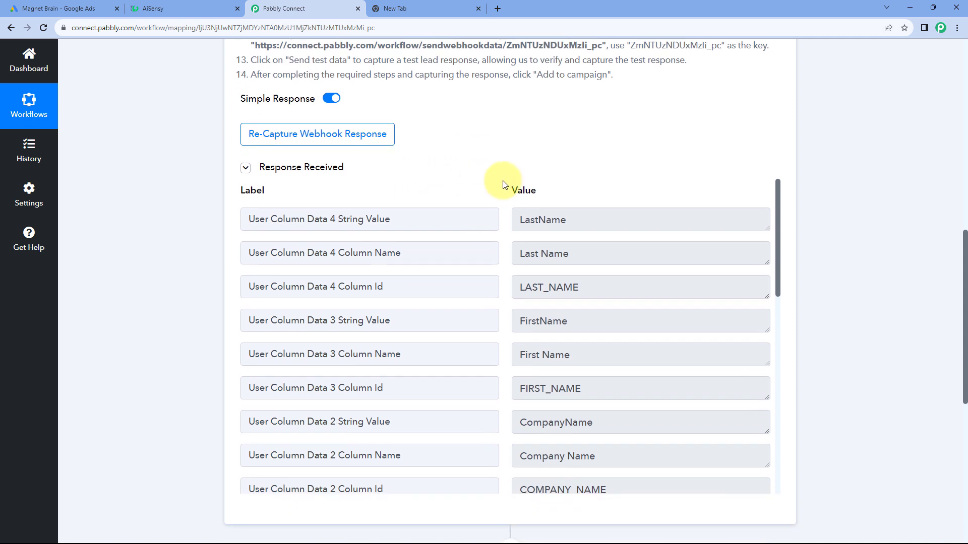
scroll(503, 184, down, 1)
scroll(503, 147, down, 1)
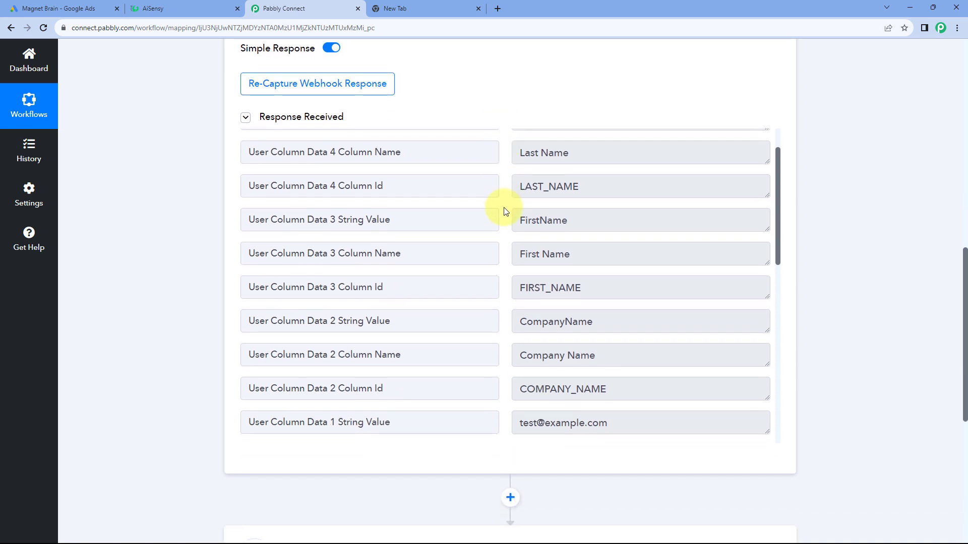
scroll(516, 164, up, 1)
click(566, 169)
drag(566, 169, 497, 168)
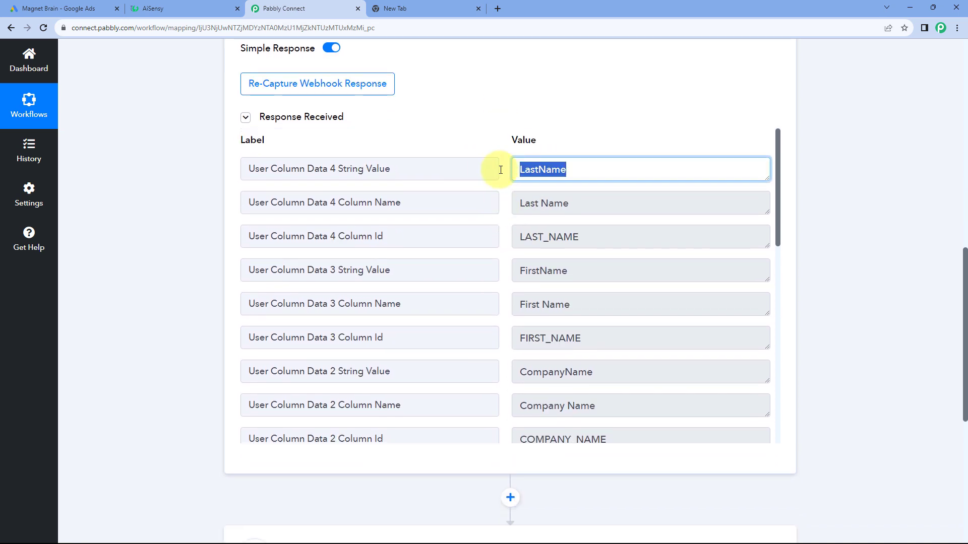
drag(388, 170, 335, 169)
double_click(565, 169)
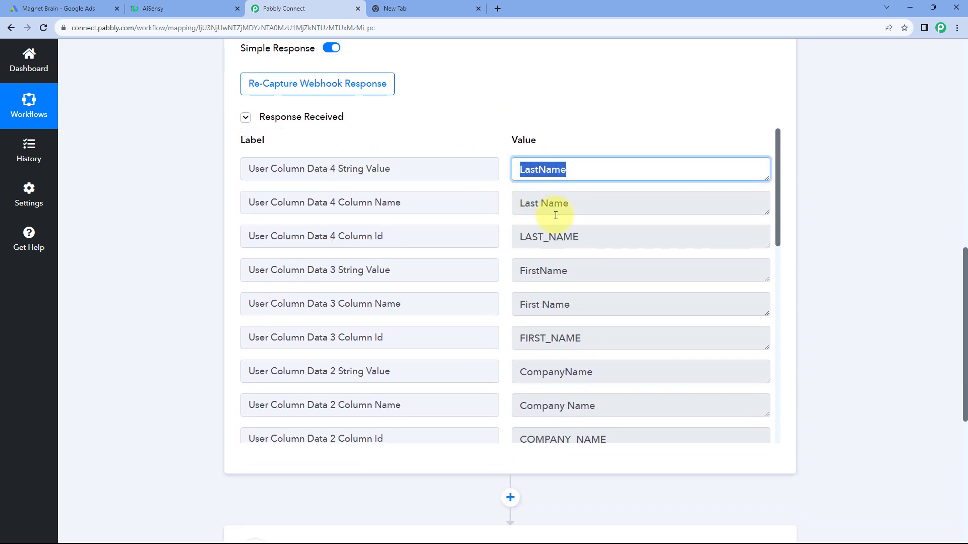
drag(496, 271, 333, 271)
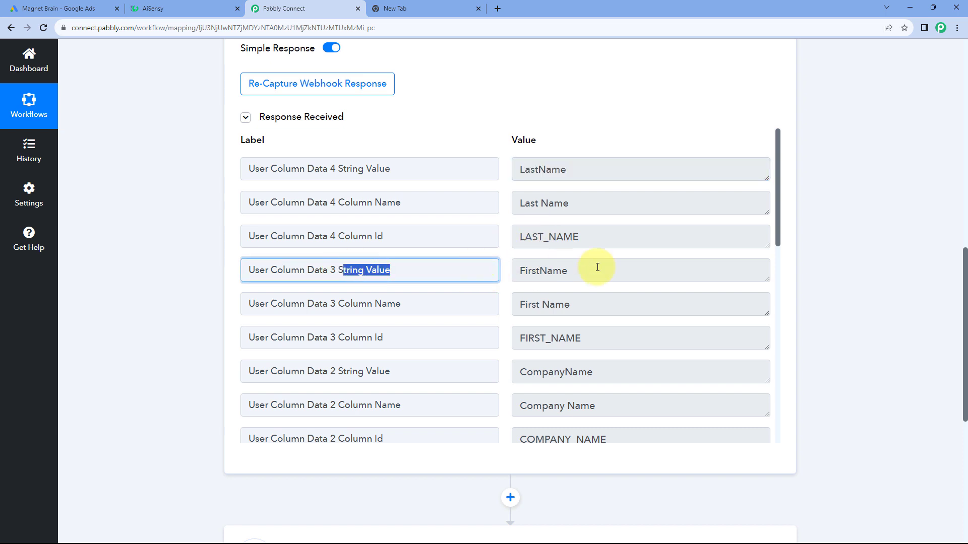
drag(595, 271, 510, 271)
scroll(509, 271, down, 3)
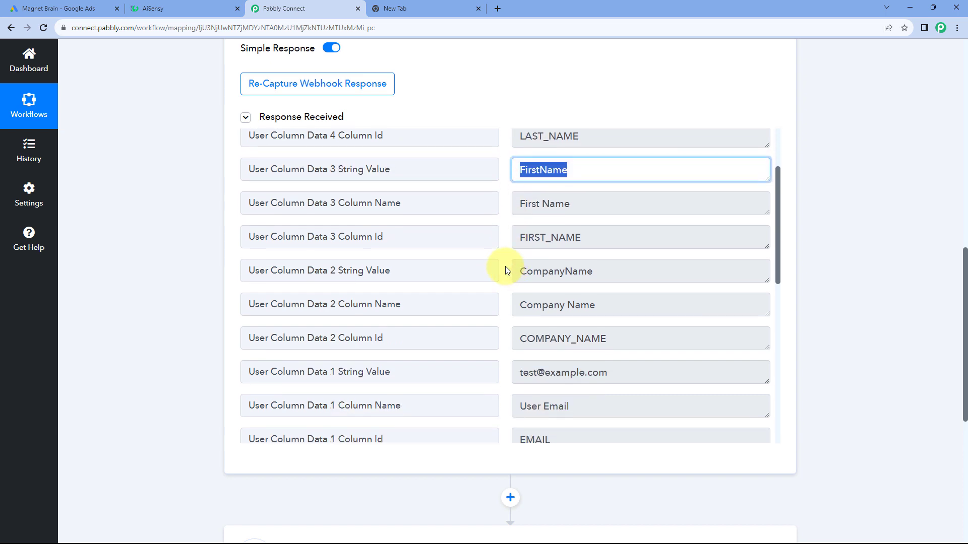
drag(603, 225, 513, 220)
scroll(505, 226, down, 1)
scroll(506, 227, down, 1)
drag(630, 218, 507, 219)
scroll(507, 219, down, 1)
drag(608, 271, 505, 271)
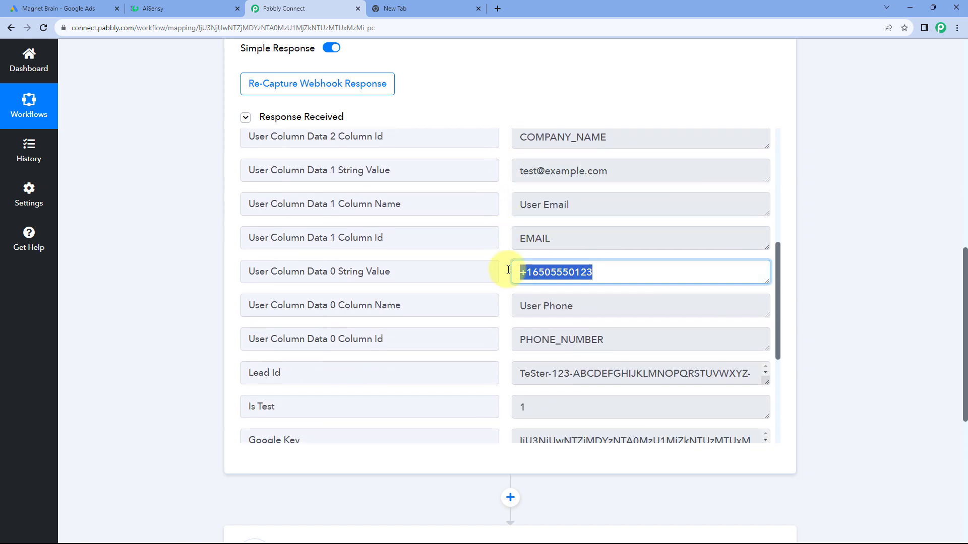
click(506, 272)
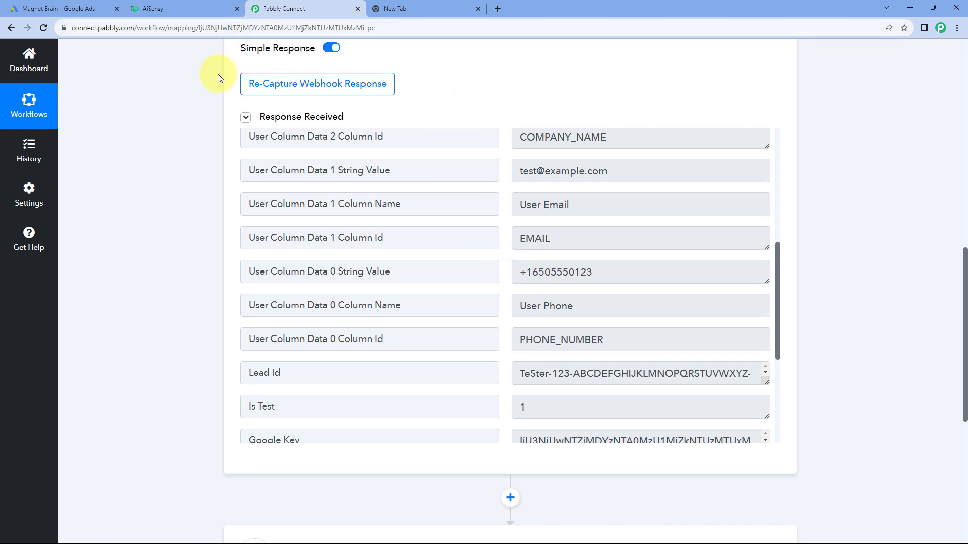
Compare the webhook integration settings in Google Ads with the rest of the response captured in Pabbly Connect
click(80, 8)
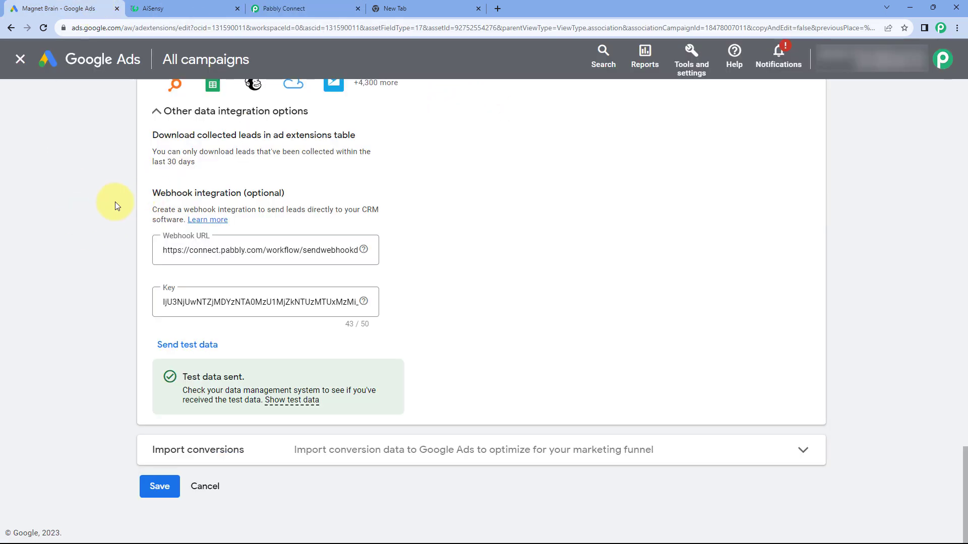
click(281, 9)
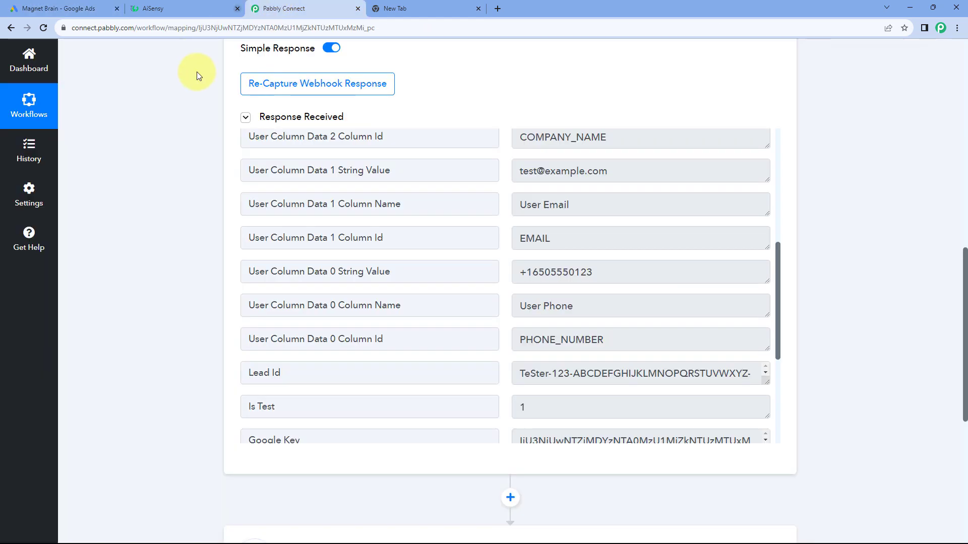
click(76, 9)
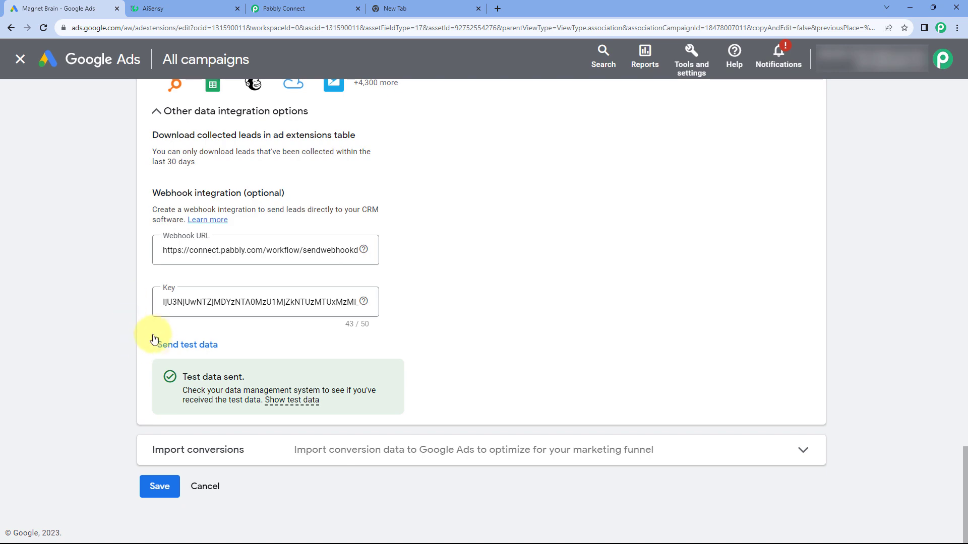
click(312, 8)
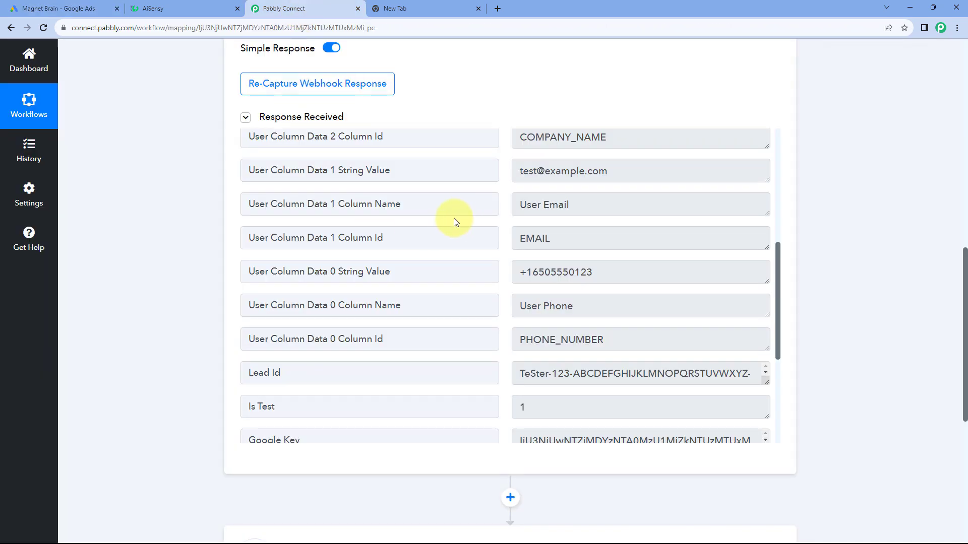
scroll(510, 250, down, 5)
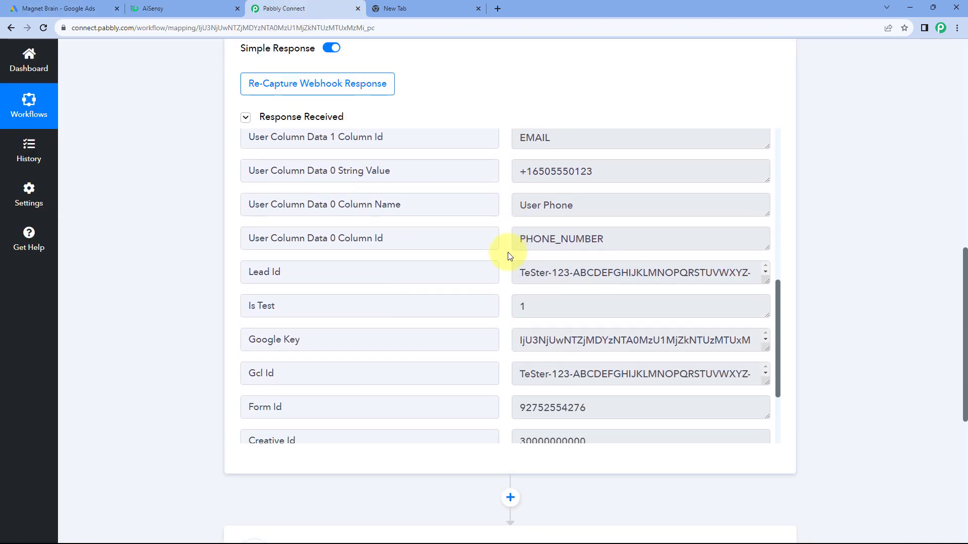
scroll(509, 249, up, 7)
scroll(508, 253, up, 5)
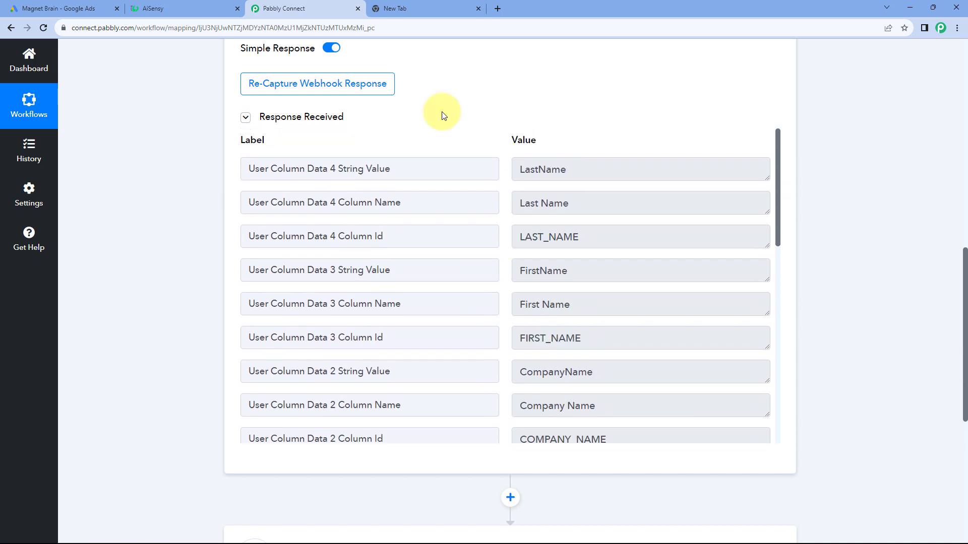
Save the lead form in Google Ads and go back to the Pabbly Connect workflow's action step
click(75, 7)
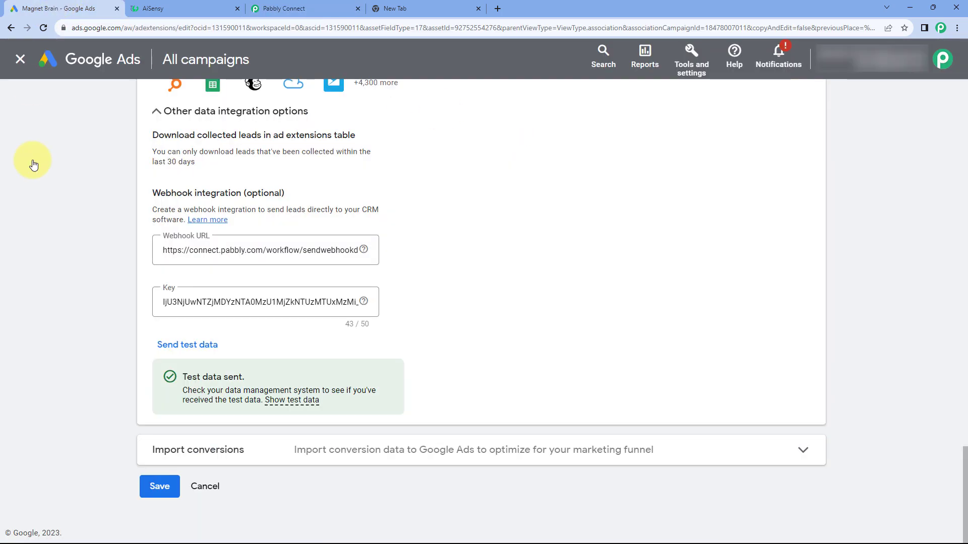
click(160, 487)
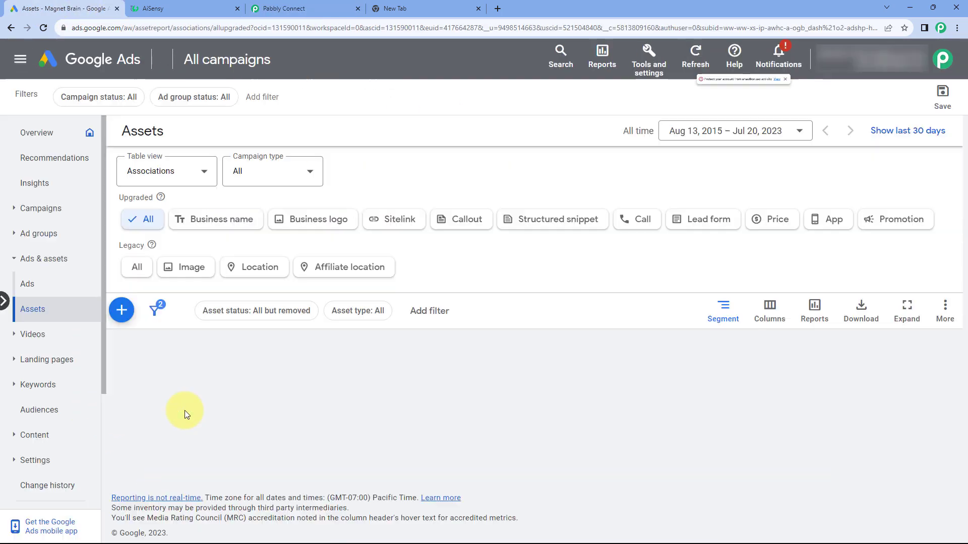
click(285, 8)
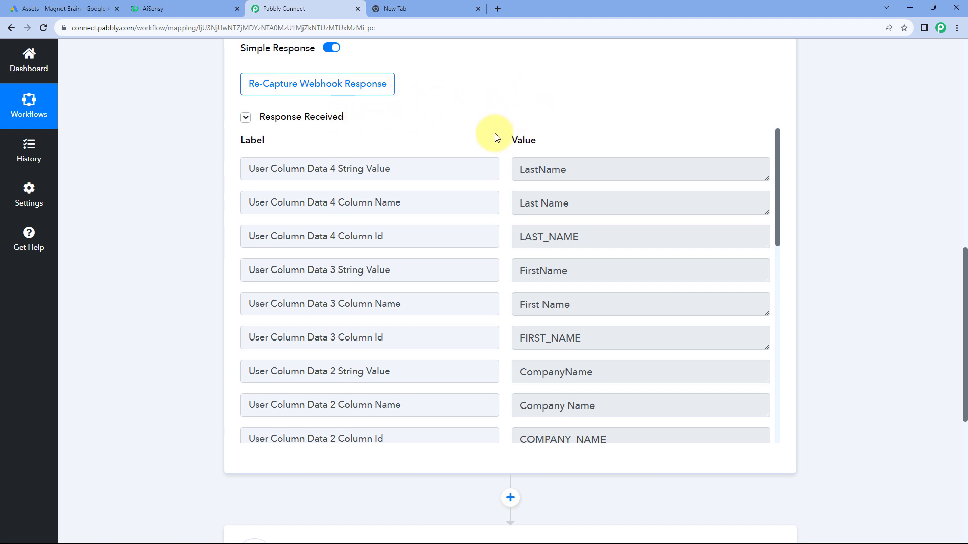
scroll(496, 122, down, 1)
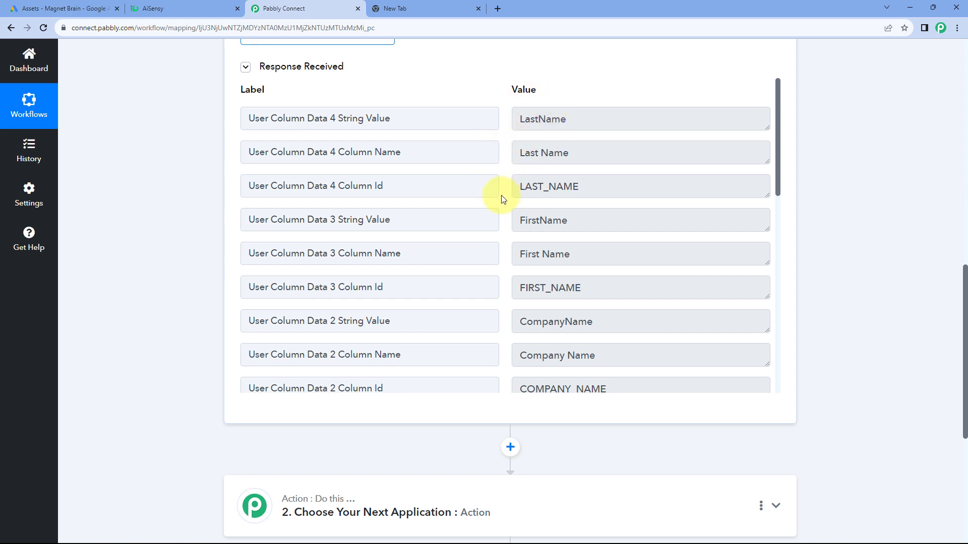
Find AiSensy among the applications and choose WhatsApp by AiSensy for the workflow's second step
scroll(185, 195, down, 6)
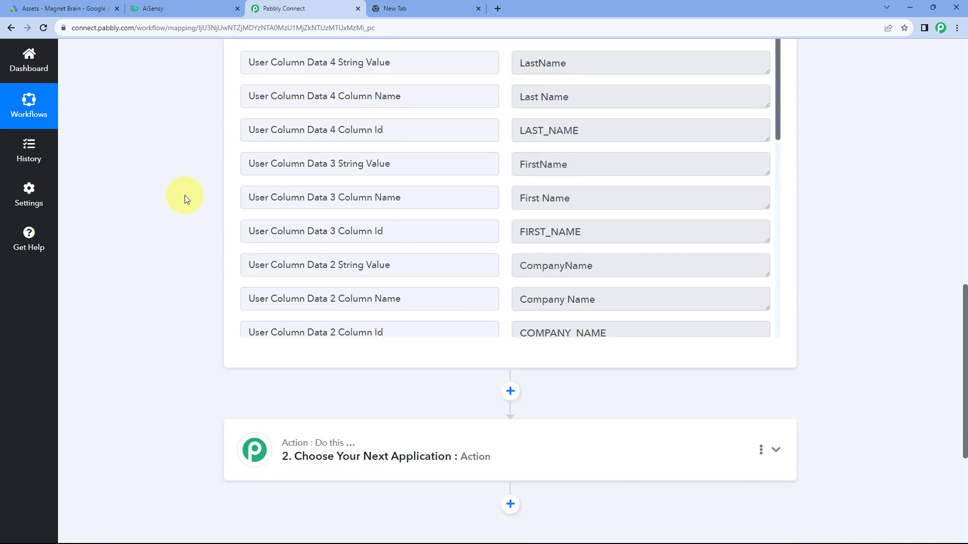
click(371, 195)
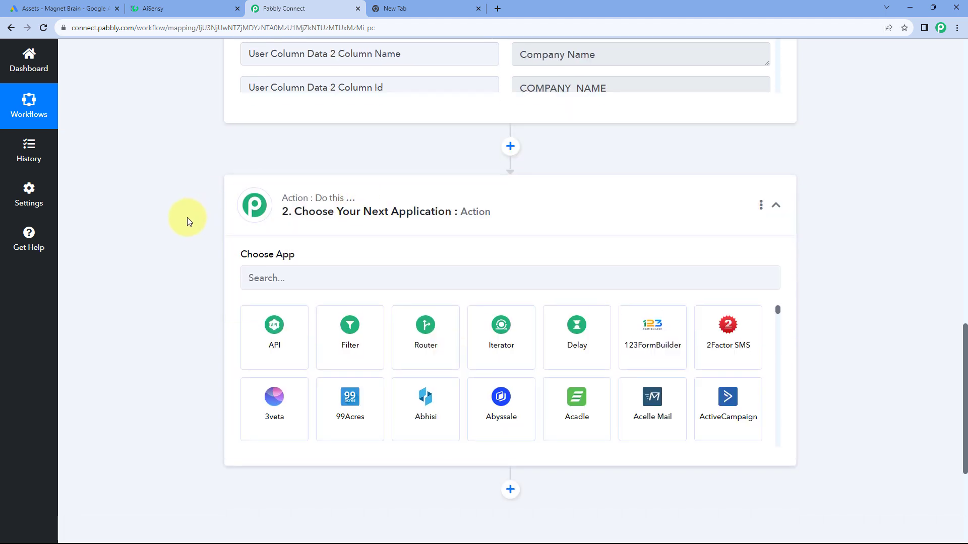
scroll(186, 216, down, 2)
click(287, 177)
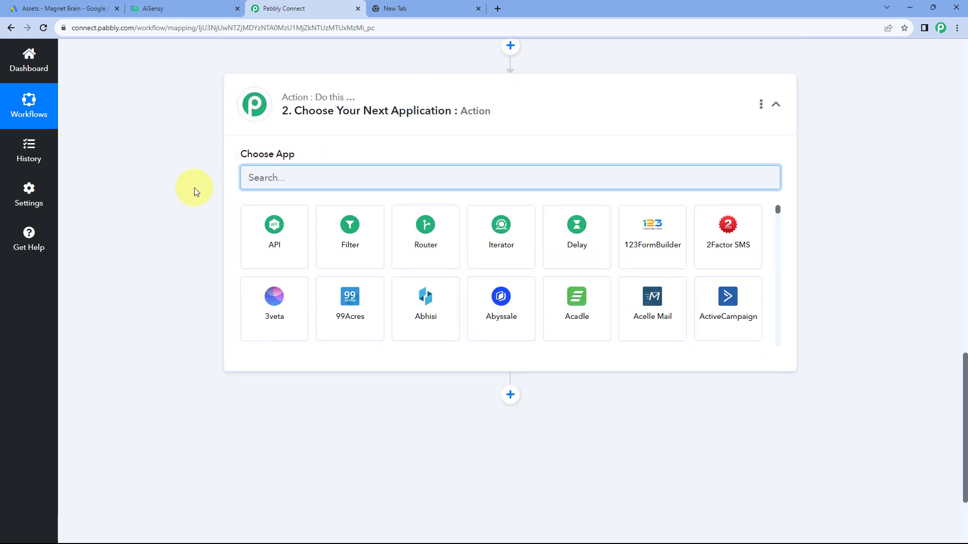
text(AiSe)
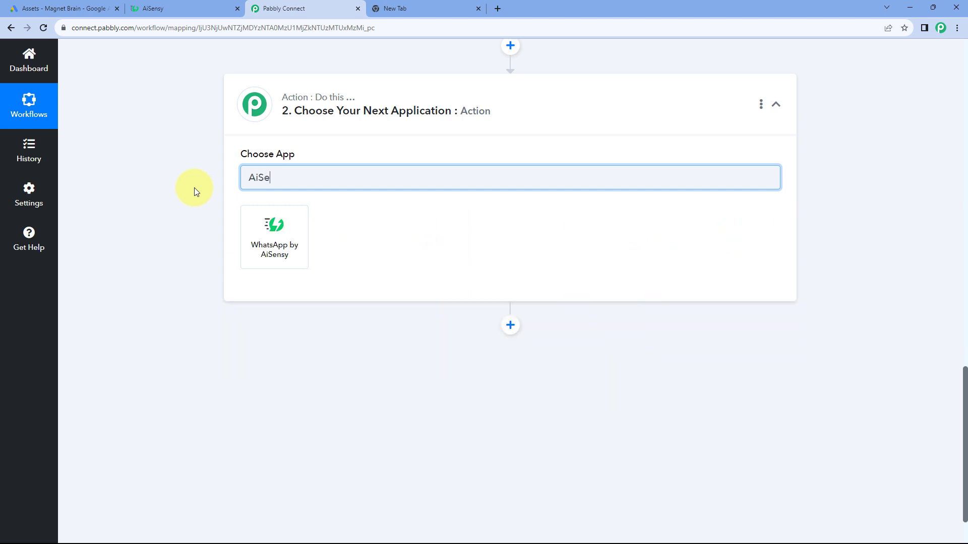
text(nsy)
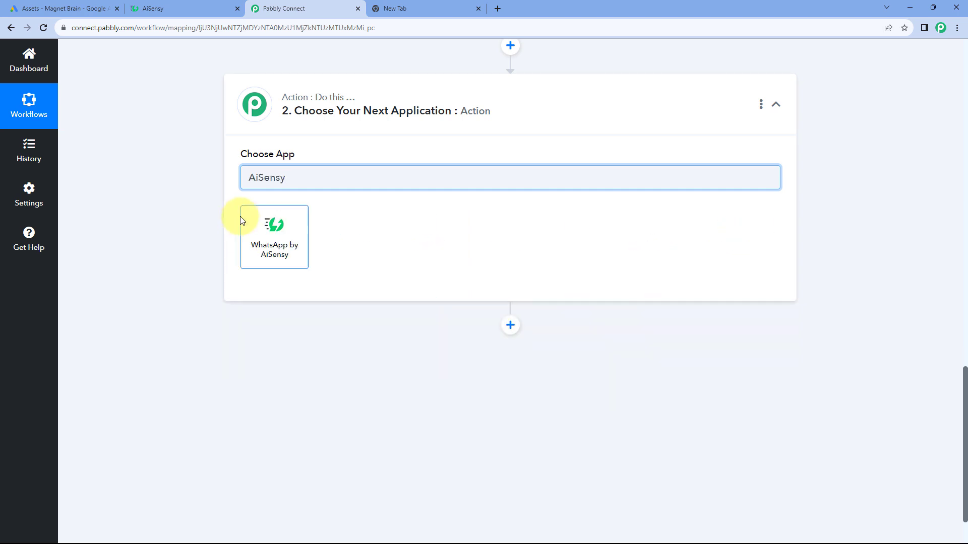
click(255, 222)
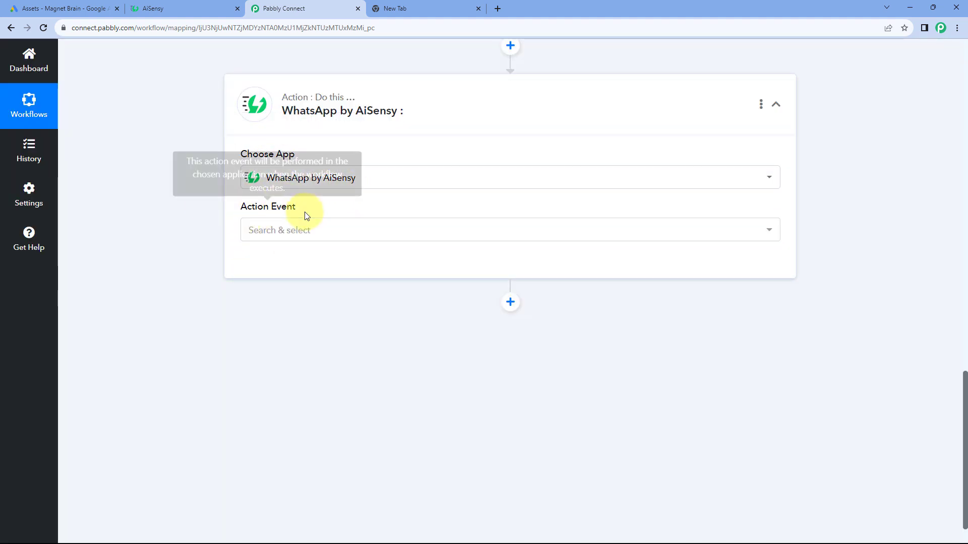
Set the action event to Send Template Message and begin adding a new WhatsApp by AiSensy connection
click(327, 230)
scroll(287, 205, down, 1)
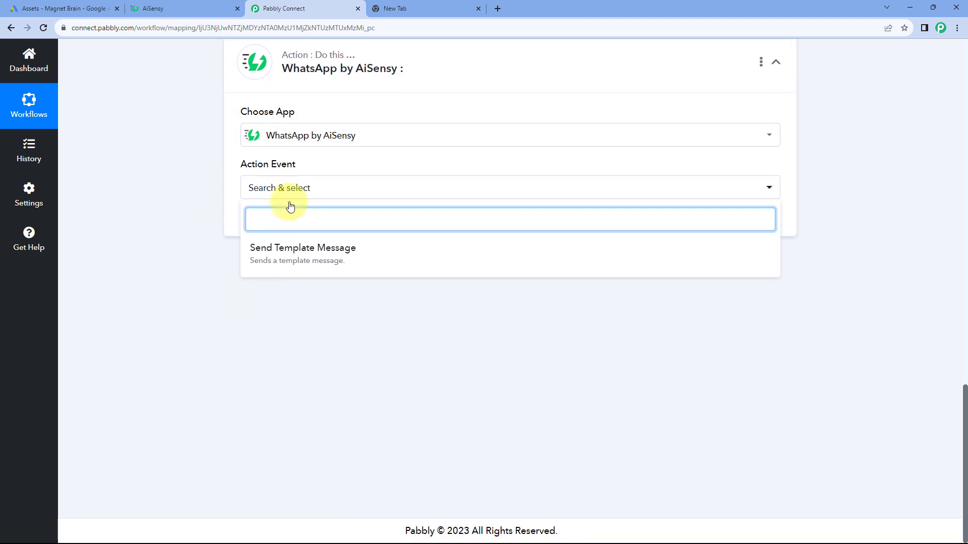
click(325, 252)
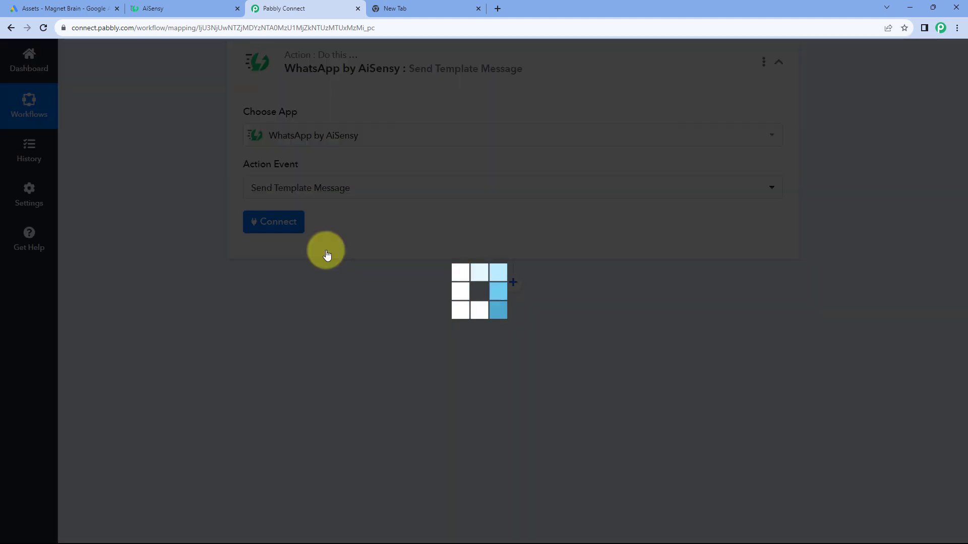
click(268, 222)
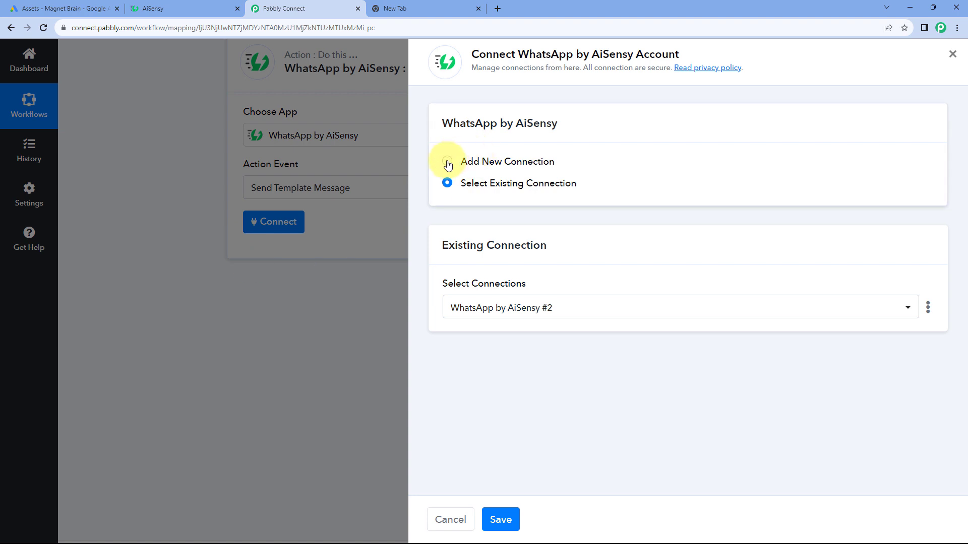
click(449, 161)
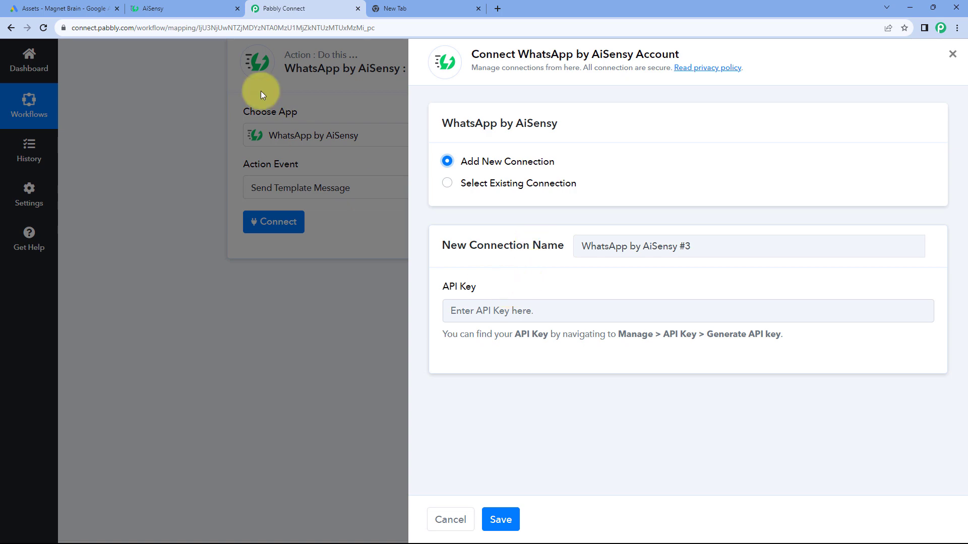
Switch to AiSensy and copy the account's API key from its management settings
click(207, 5)
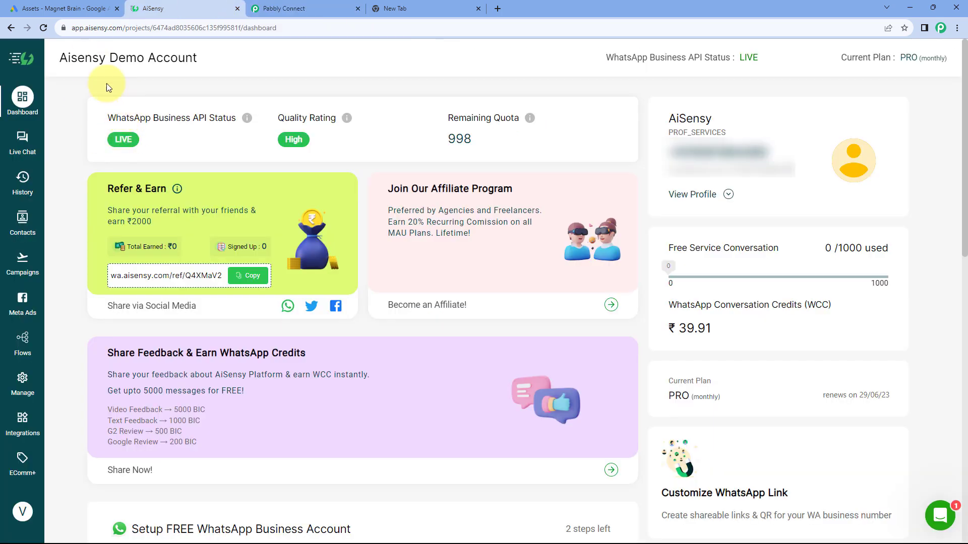
click(22, 387)
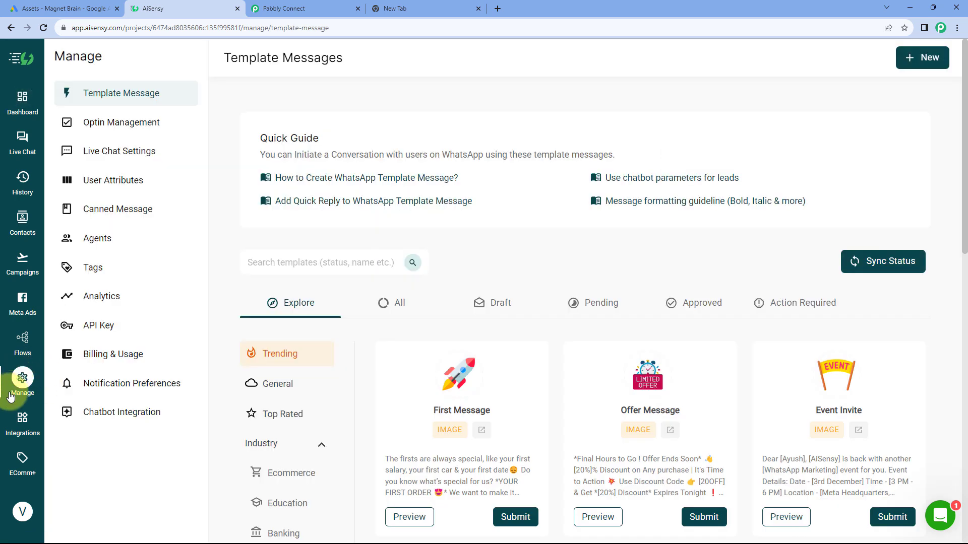
click(98, 329)
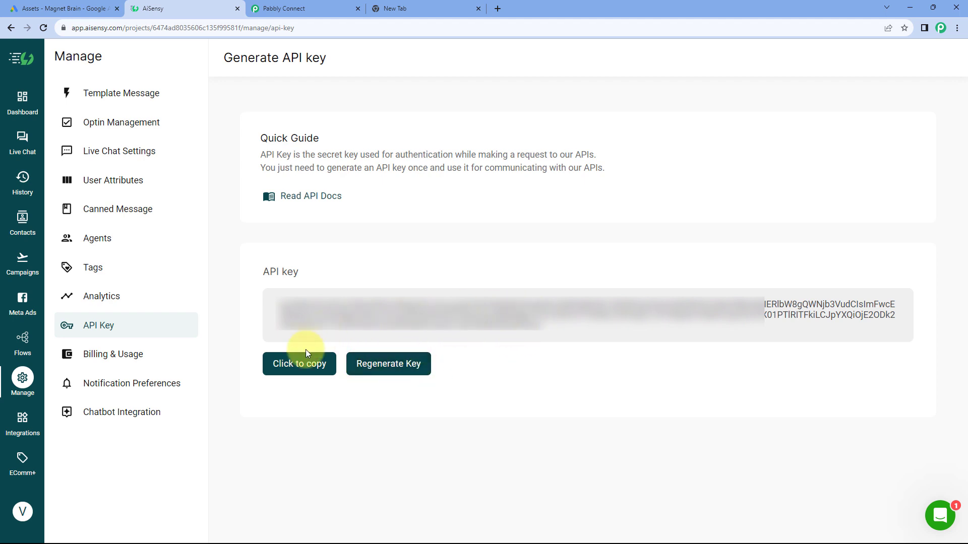
click(302, 364)
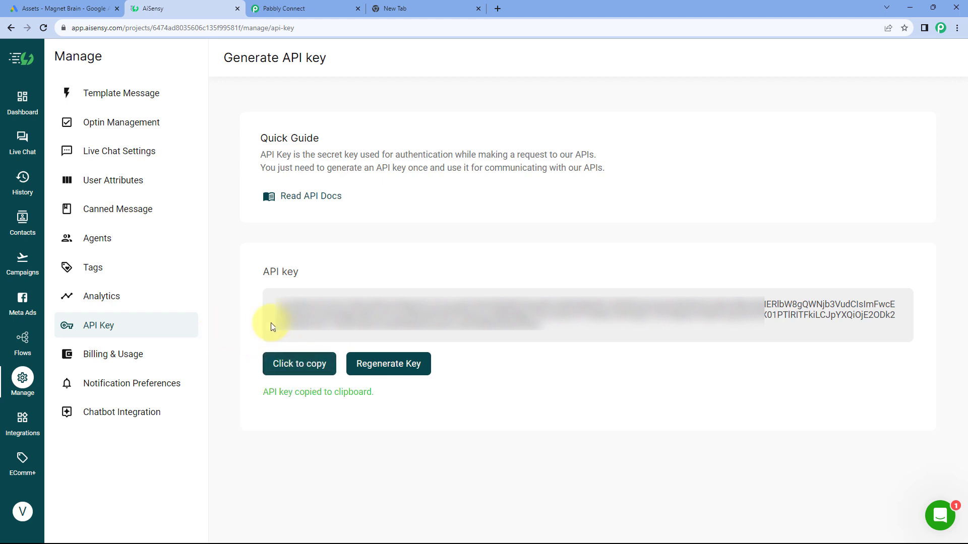
Return to Pabbly Connect, paste the API key into the new WhatsApp by AiSensy connection and save it
click(327, 7)
right_click(546, 313)
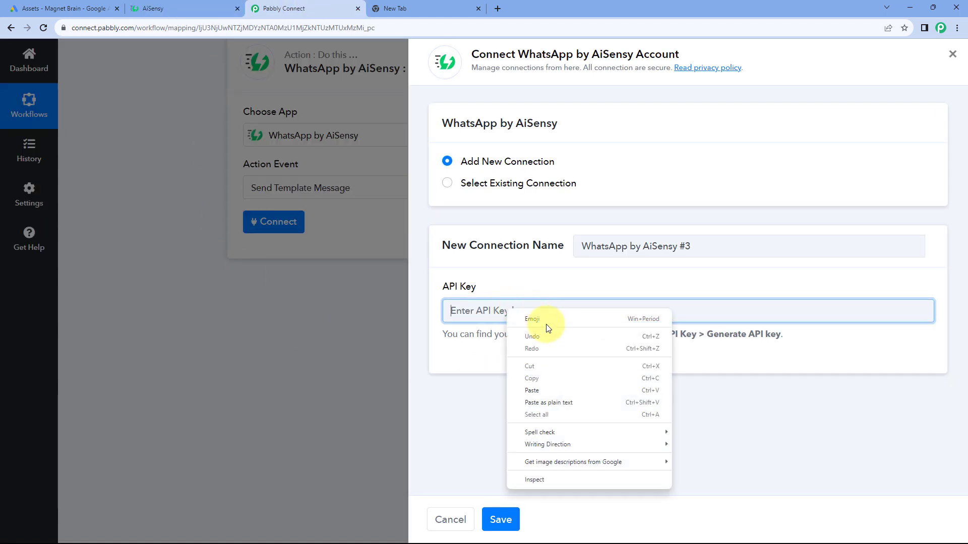
click(533, 392)
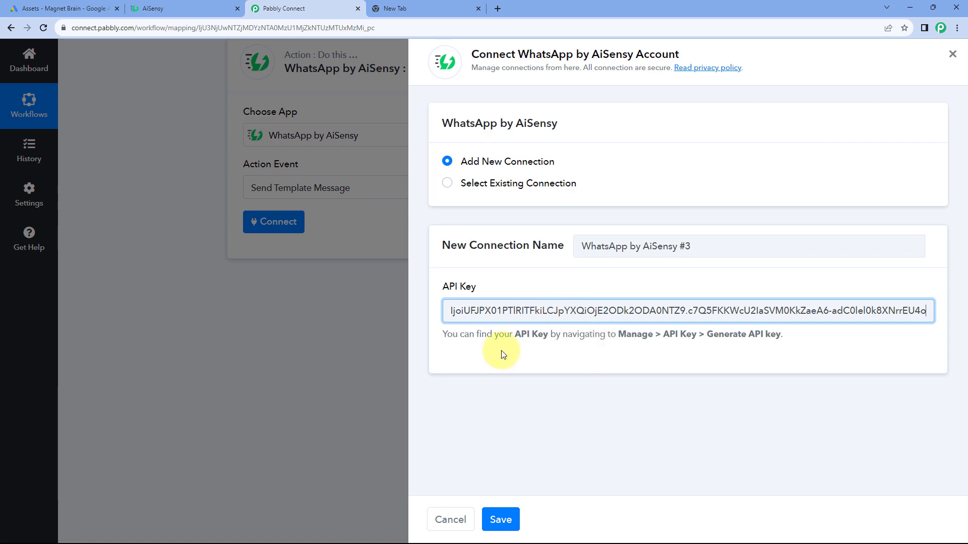
click(498, 519)
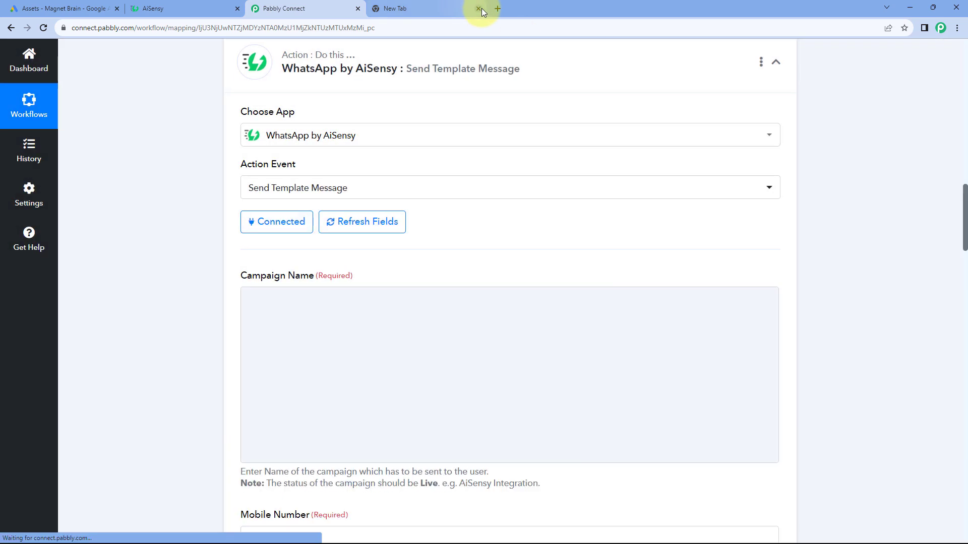
click(481, 8)
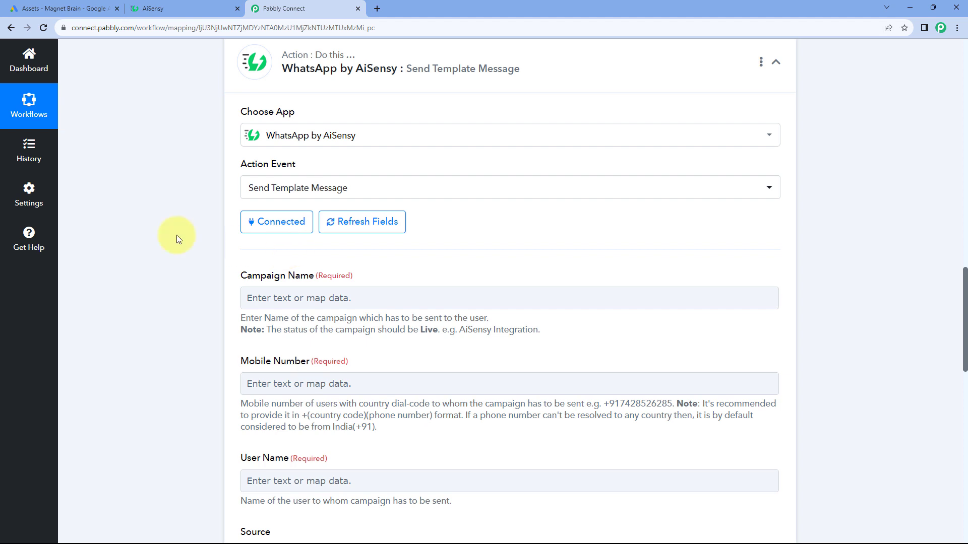
Review the campaign name, mobile number, user name, source, tags and template parameter fields of the Send Template Message action
scroll(167, 232, down, 2)
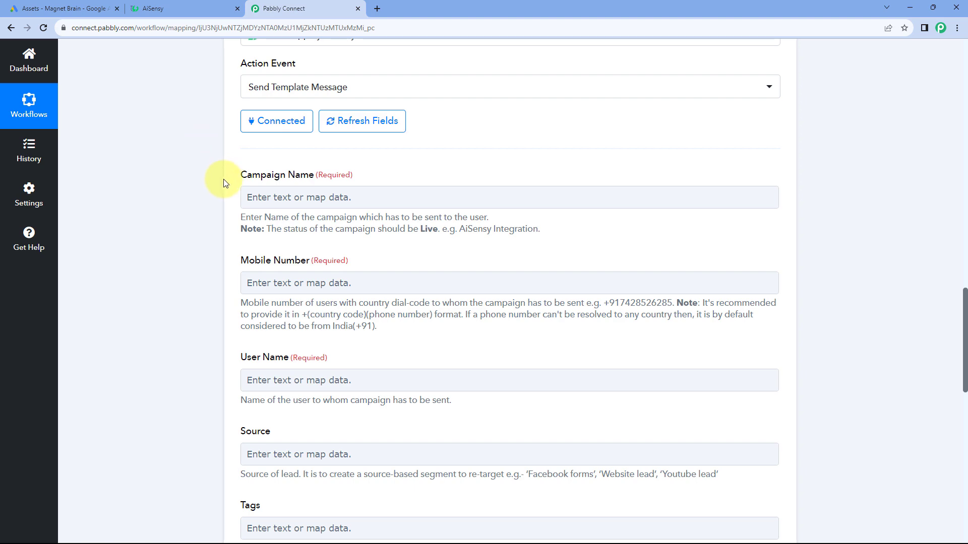
scroll(214, 192, up, 2)
scroll(208, 204, up, 3)
scroll(208, 204, down, 3)
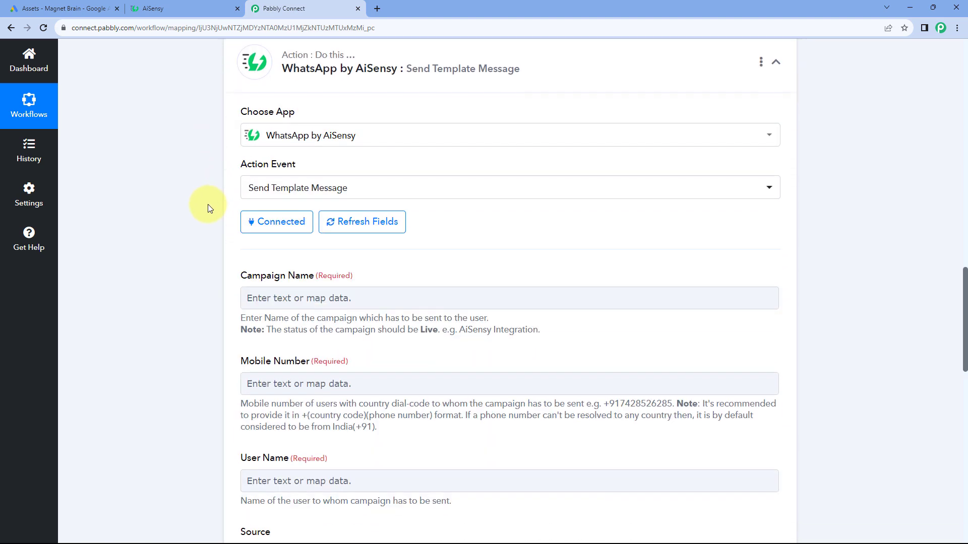
scroll(208, 205, down, 4)
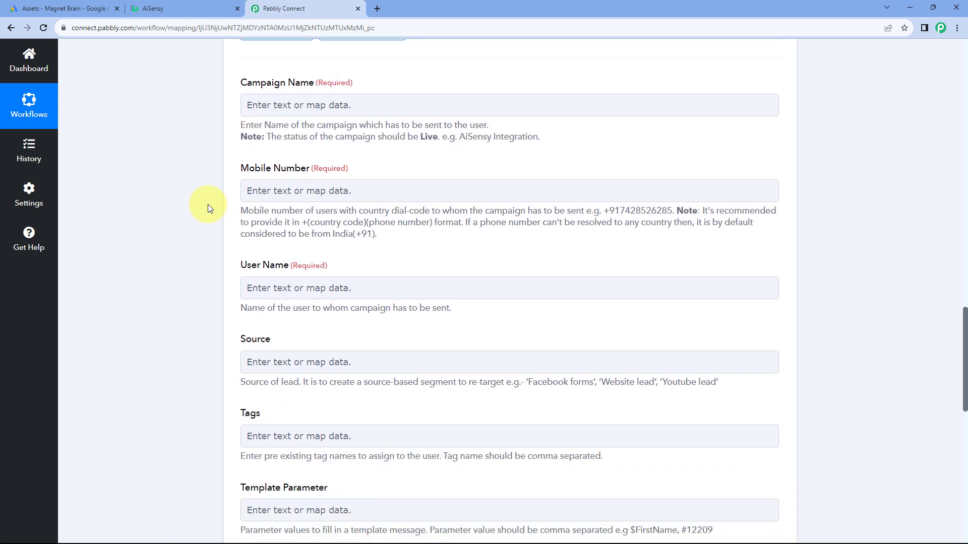
Switch to AiSensy's campaigns, start a new API campaign and name it Google Ads
click(187, 7)
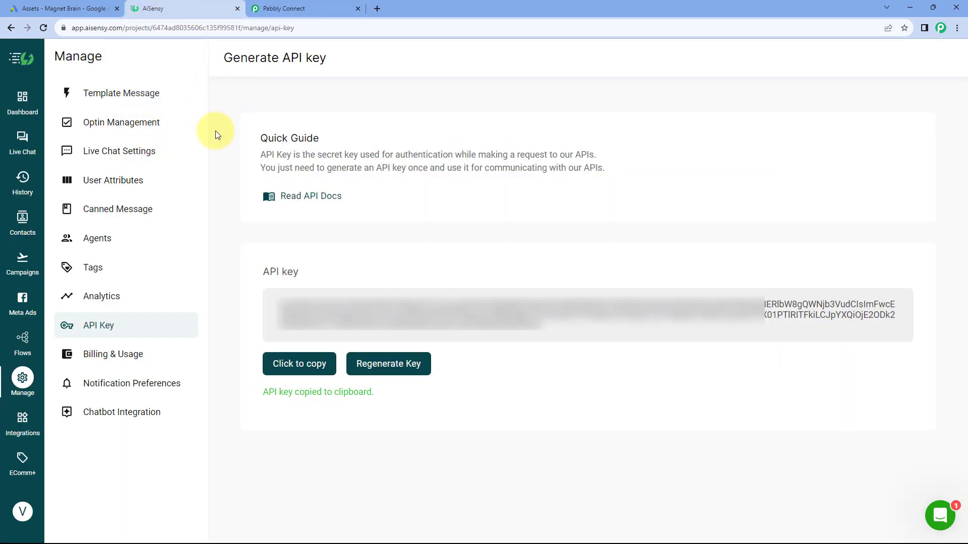
click(23, 262)
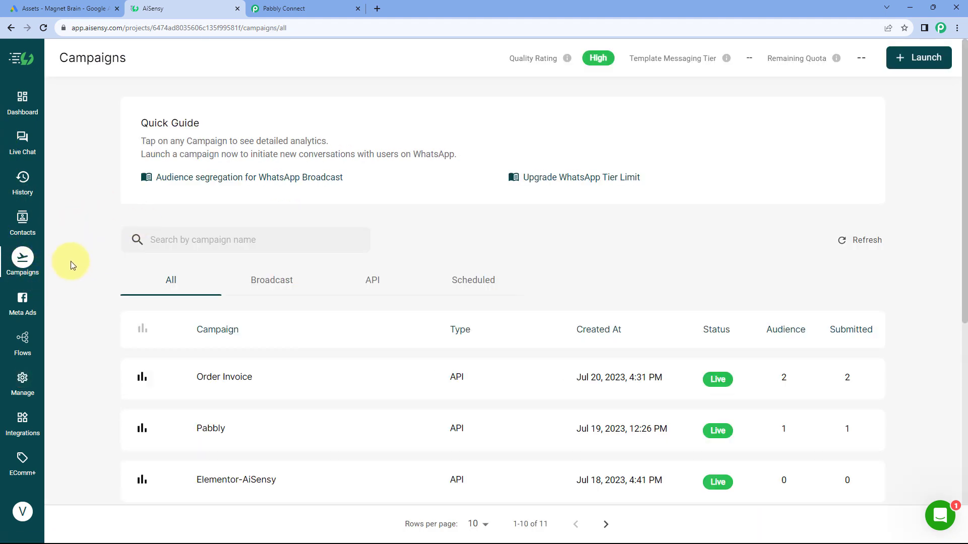
scroll(436, 248, down, 8)
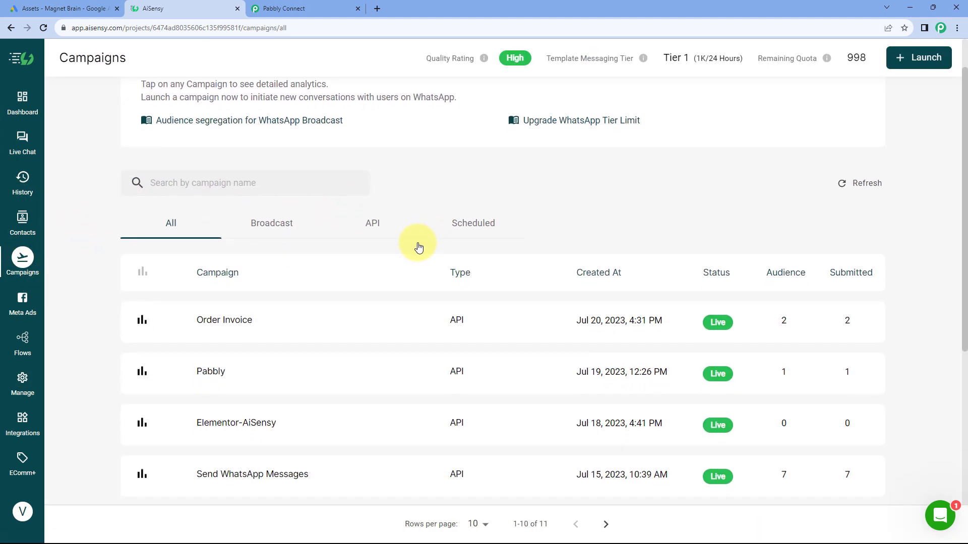
scroll(418, 247, up, 8)
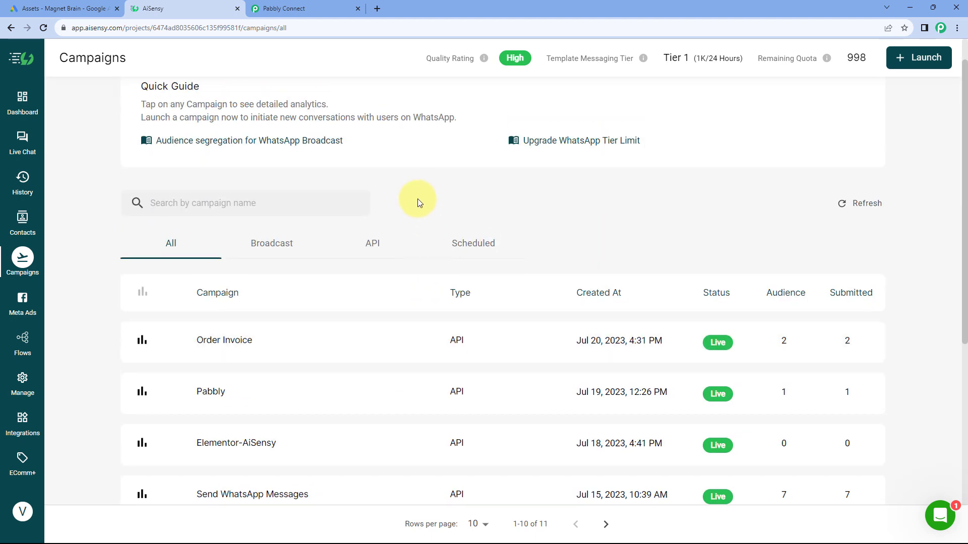
scroll(422, 219, up, 1)
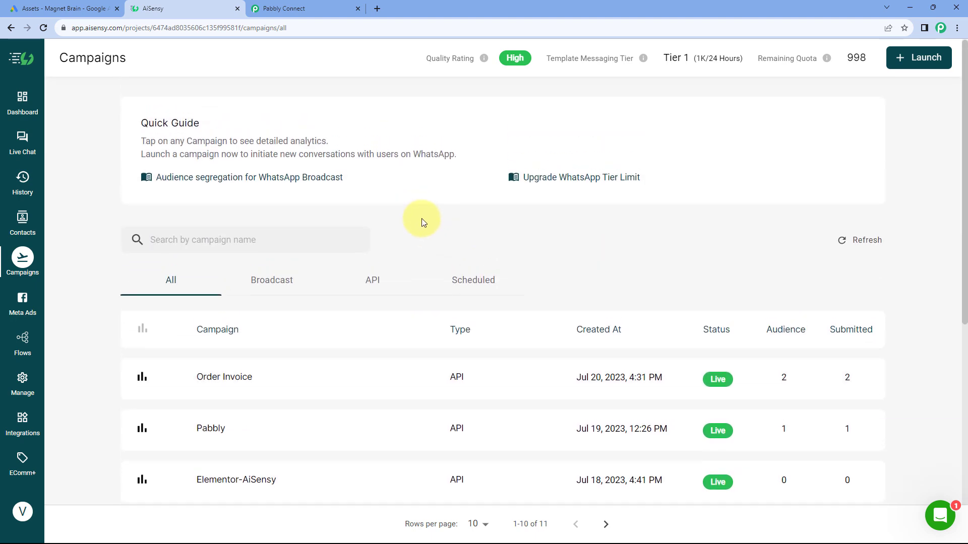
click(914, 62)
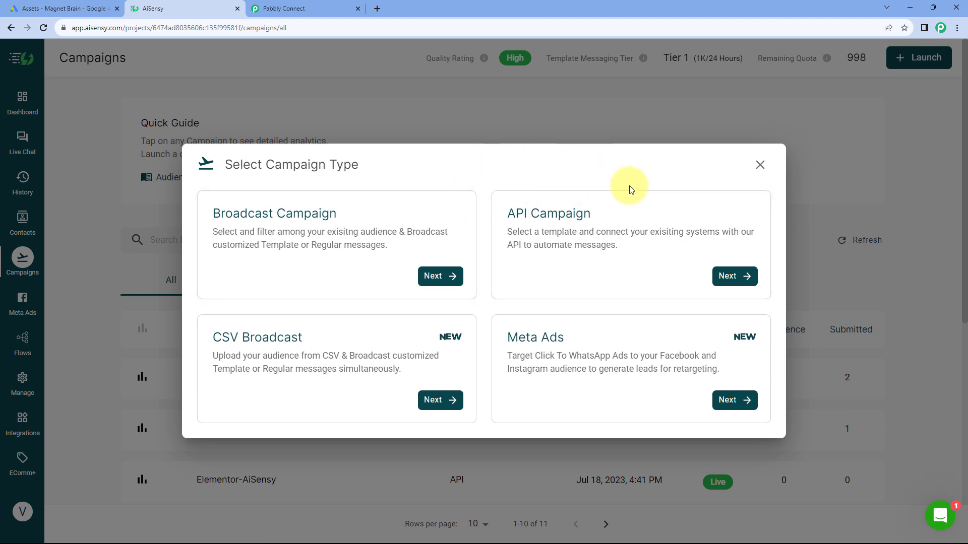
click(734, 276)
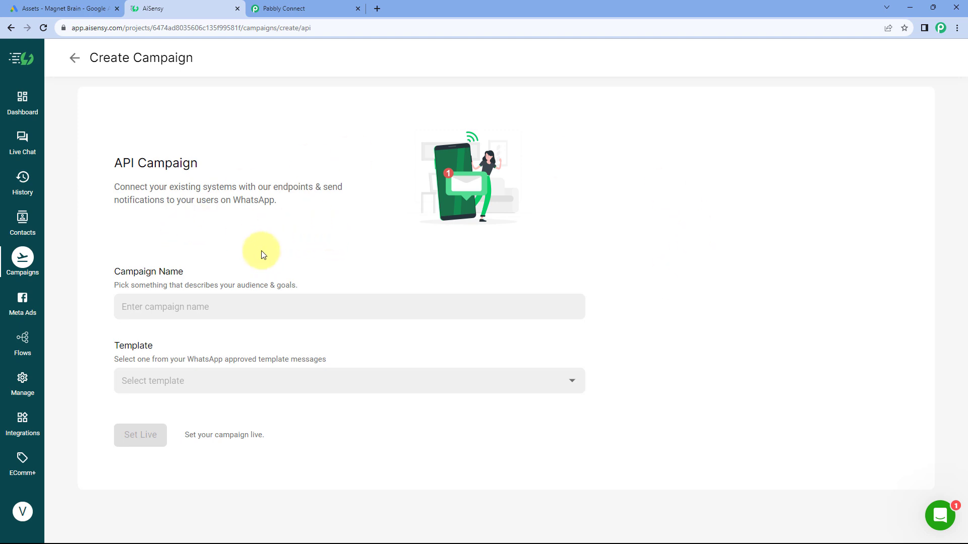
click(172, 308)
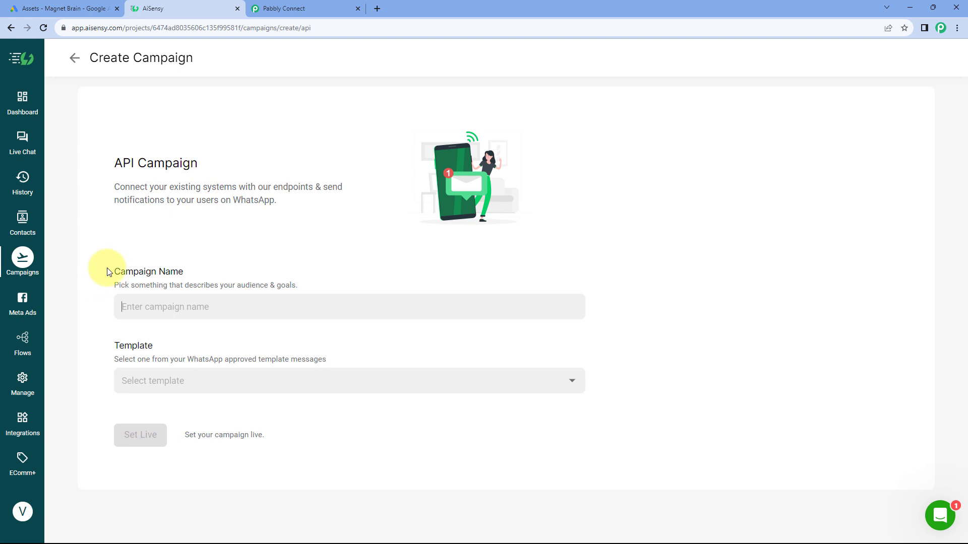
text(Google Ads)
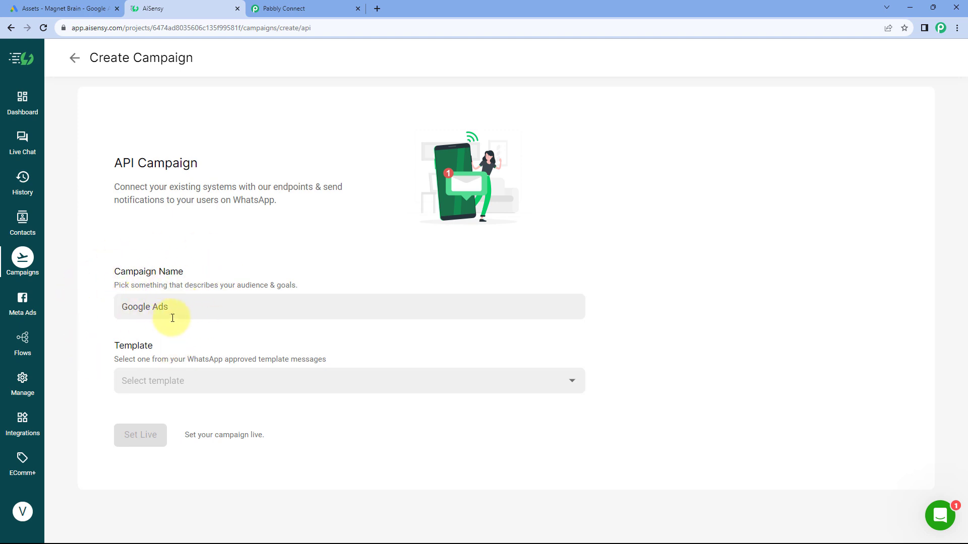
Check the message templates available for the Google Ads campaign and the action fields in Pabbly Connect
click(279, 383)
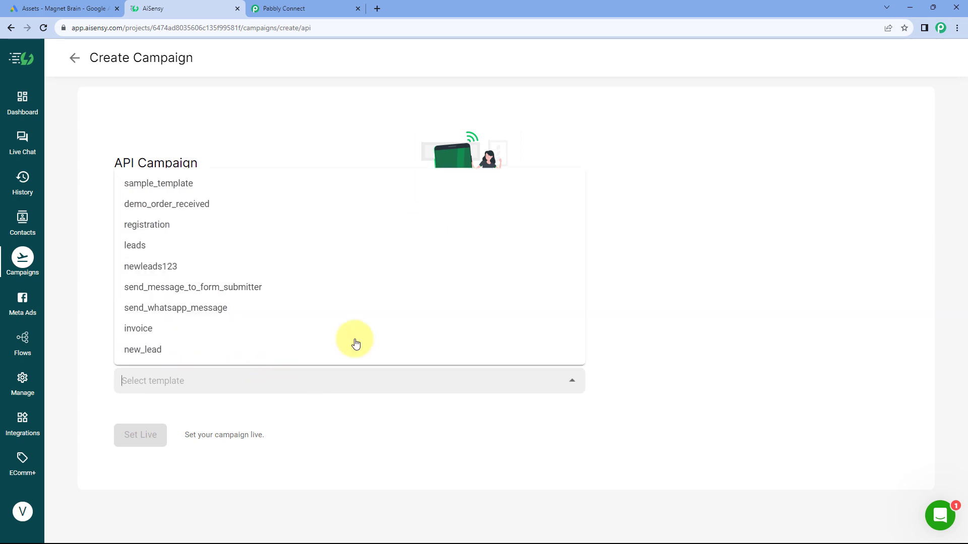
click(324, 6)
scroll(205, 195, up, 3)
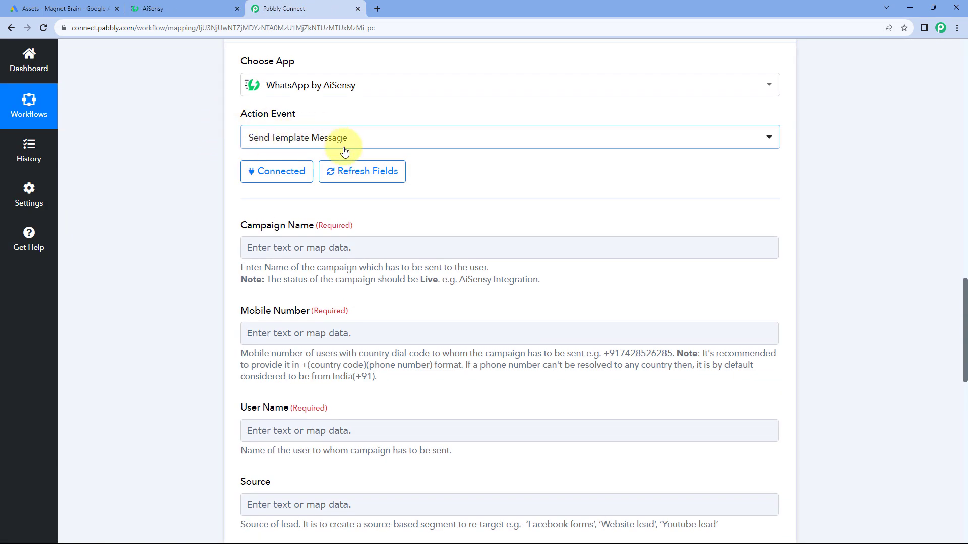
click(209, 11)
click(195, 382)
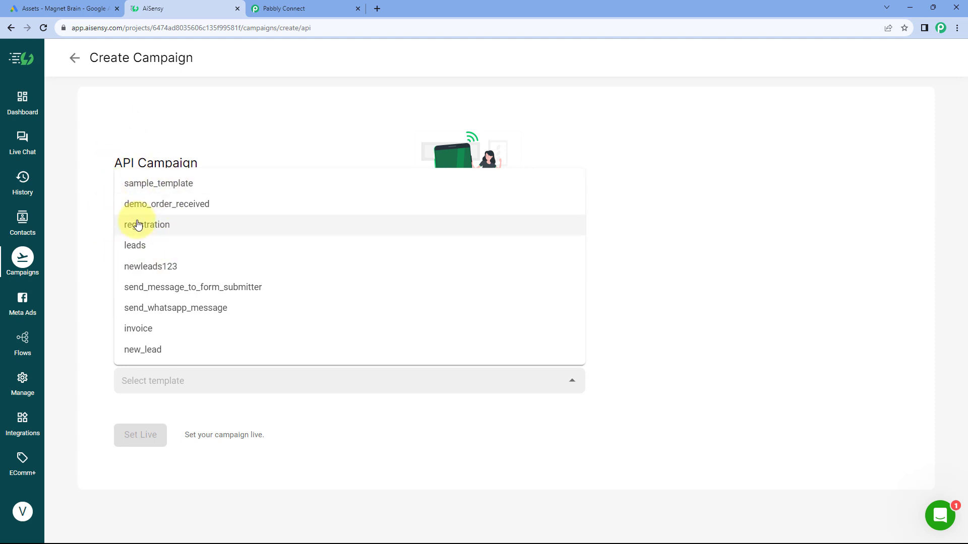
click(106, 226)
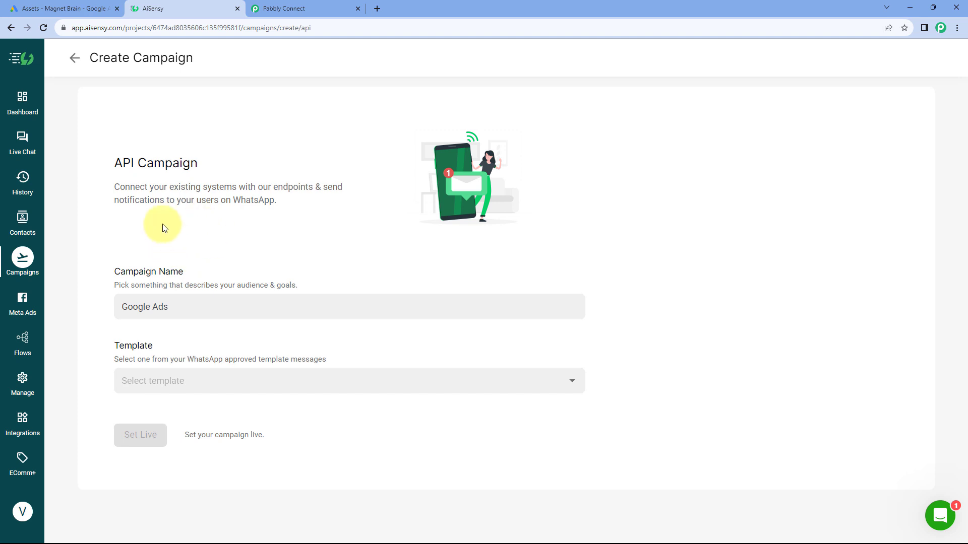
Review AiSensy's full list of template messages and read the text and placeholders of the new_lead template
click(22, 383)
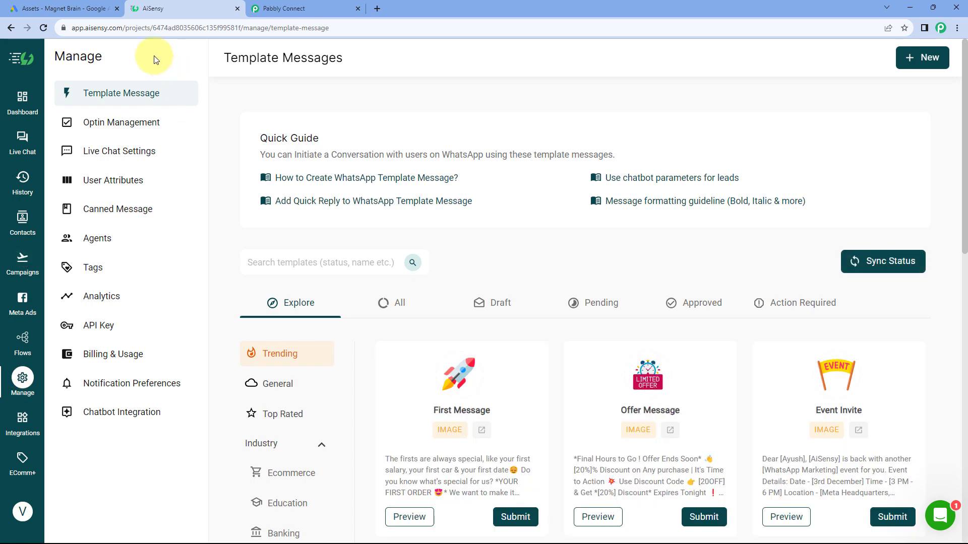
click(393, 303)
scroll(459, 240, down, 8)
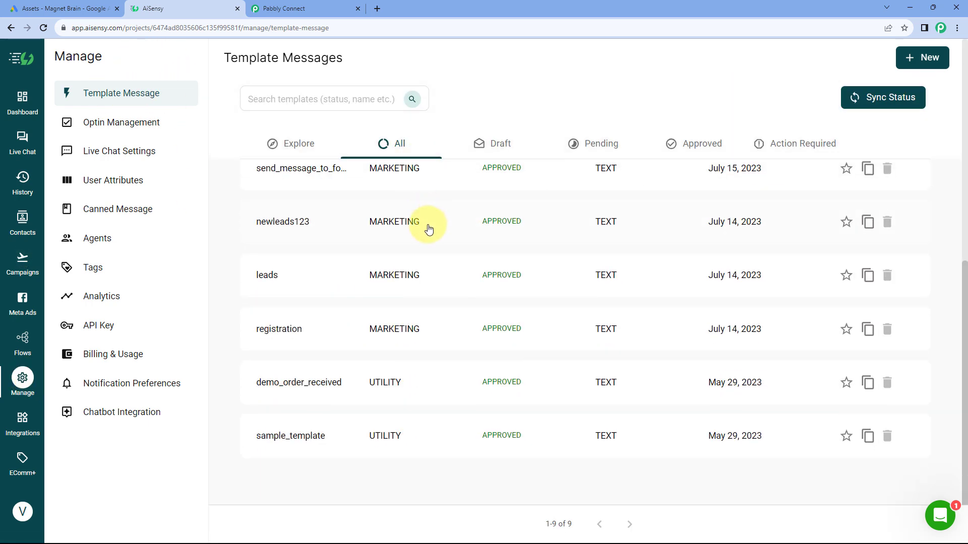
scroll(440, 248, up, 6)
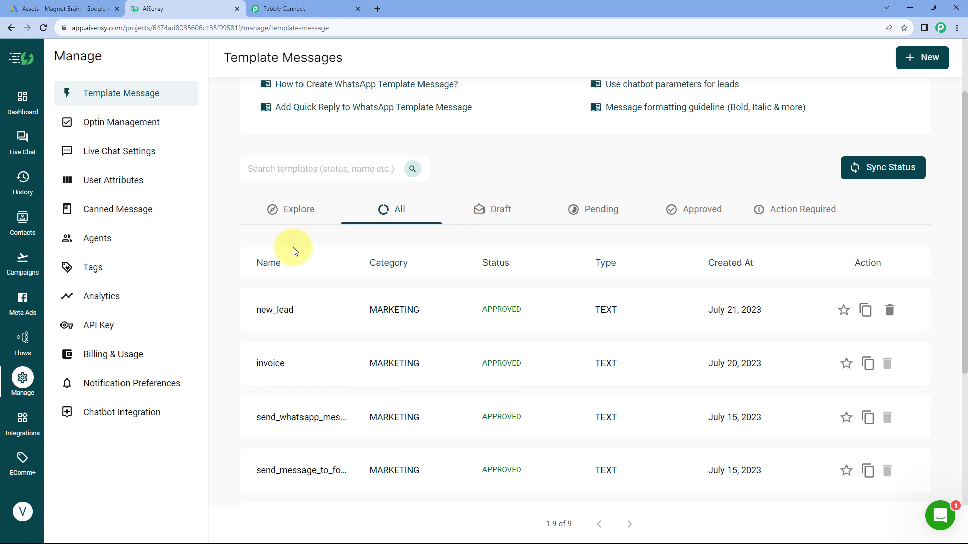
click(301, 314)
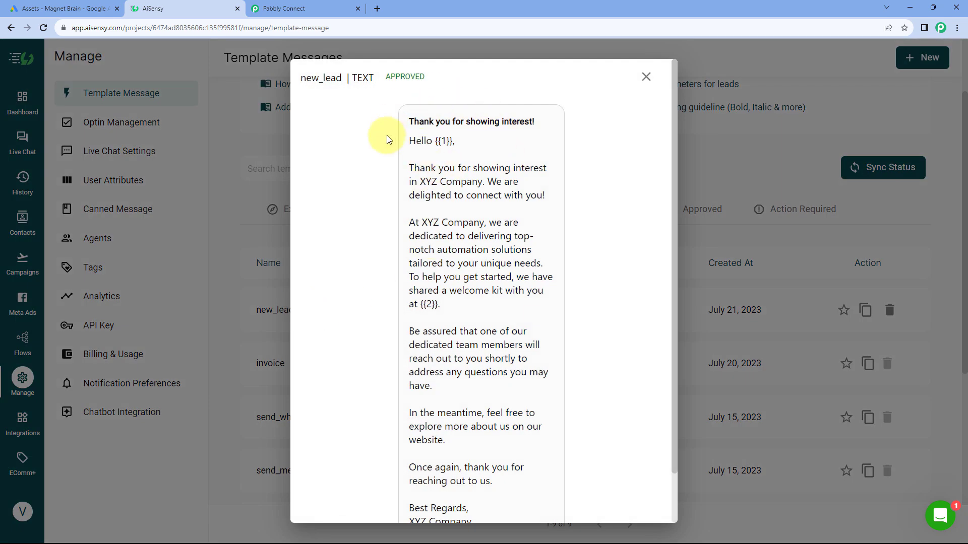
scroll(403, 247, down, 2)
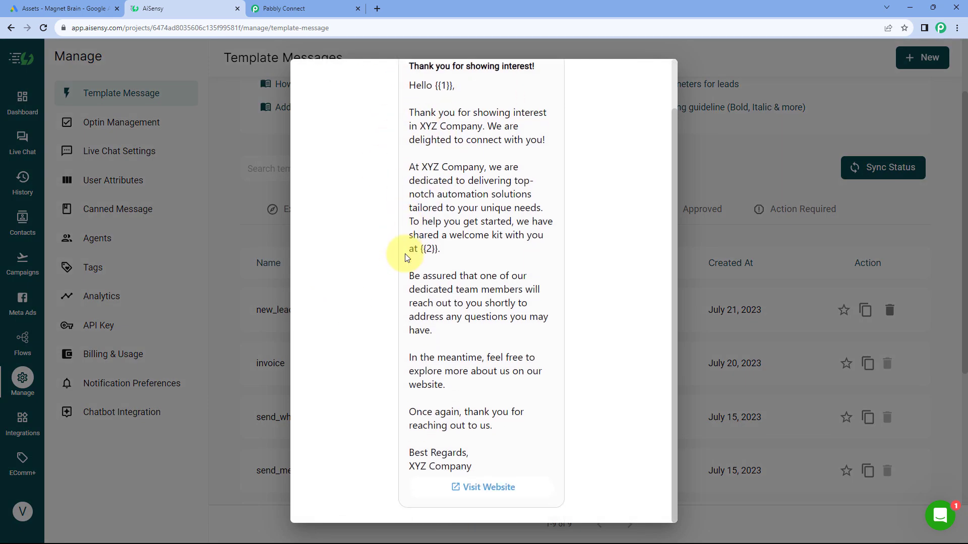
scroll(406, 242, up, 2)
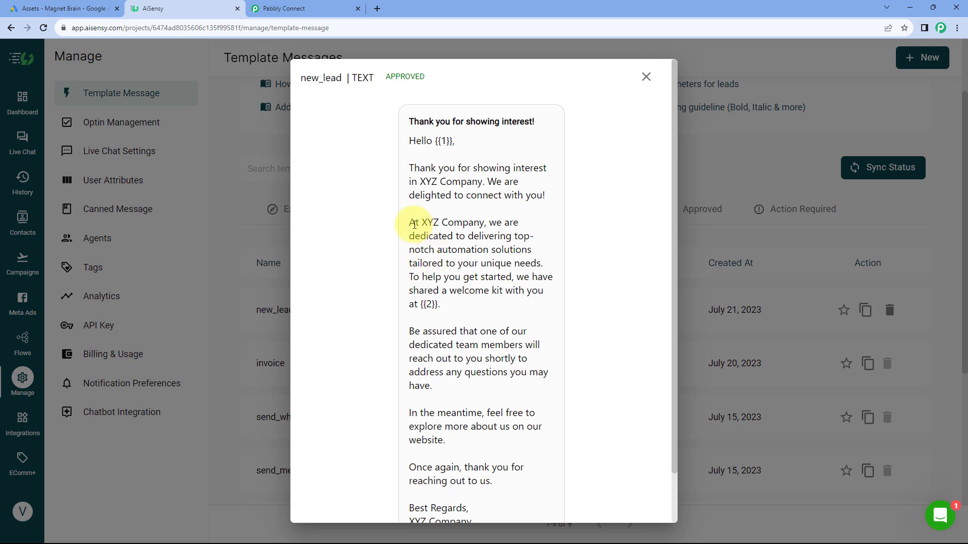
click(646, 77)
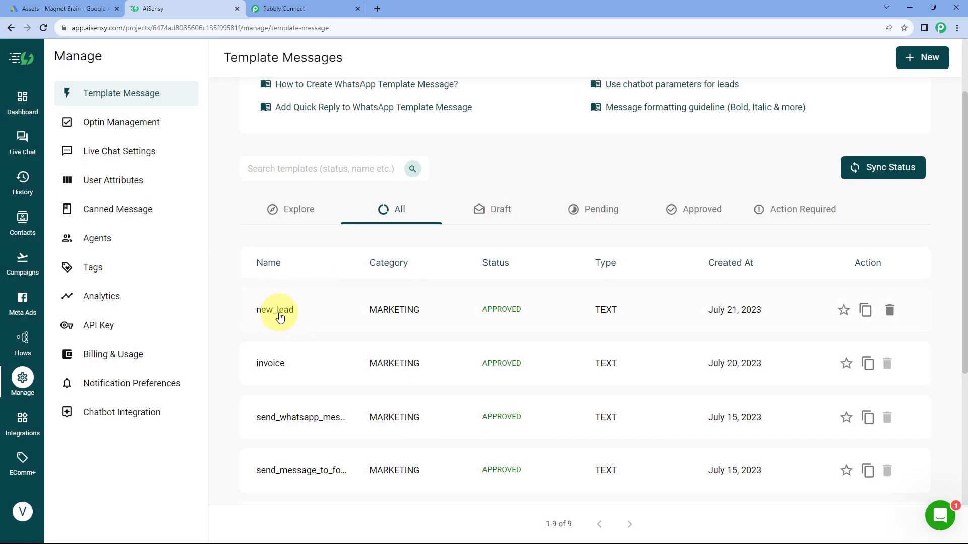
Launch a new API campaign from AiSensy's campaigns and name it Google Ads
click(25, 263)
scroll(454, 237, down, 1)
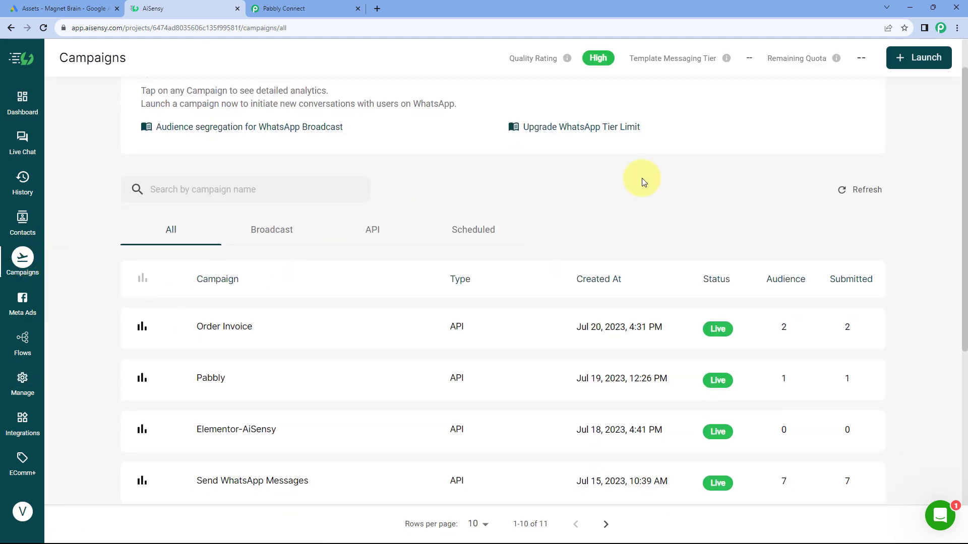
scroll(642, 181, up, 1)
click(918, 58)
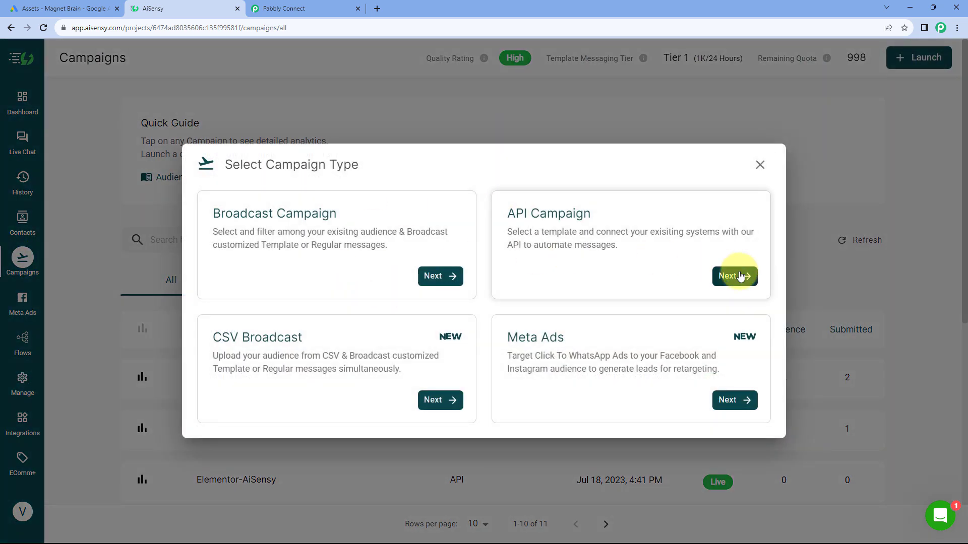
click(740, 276)
click(198, 311)
text(Google Ads)
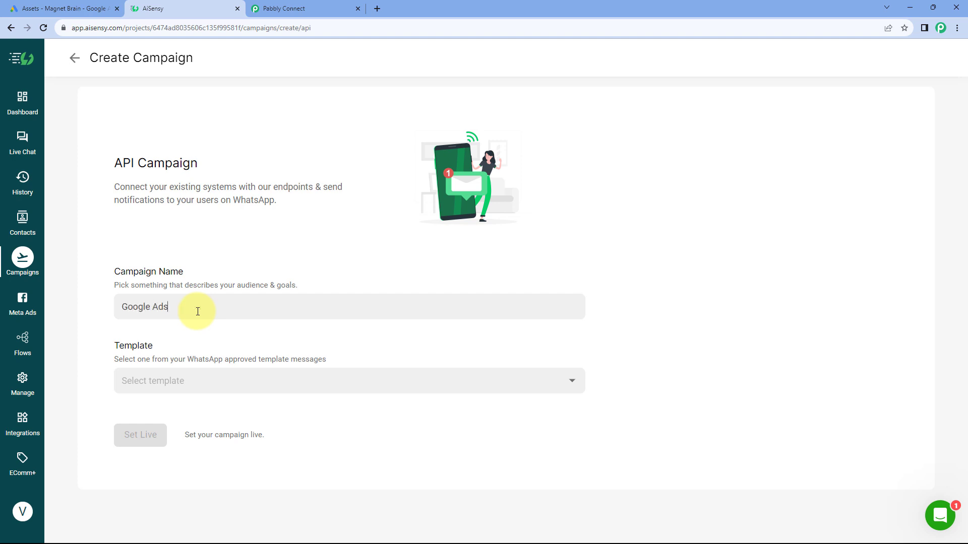
Assign the new_lead template to the Google Ads campaign, set it live and go to the campaign
click(200, 387)
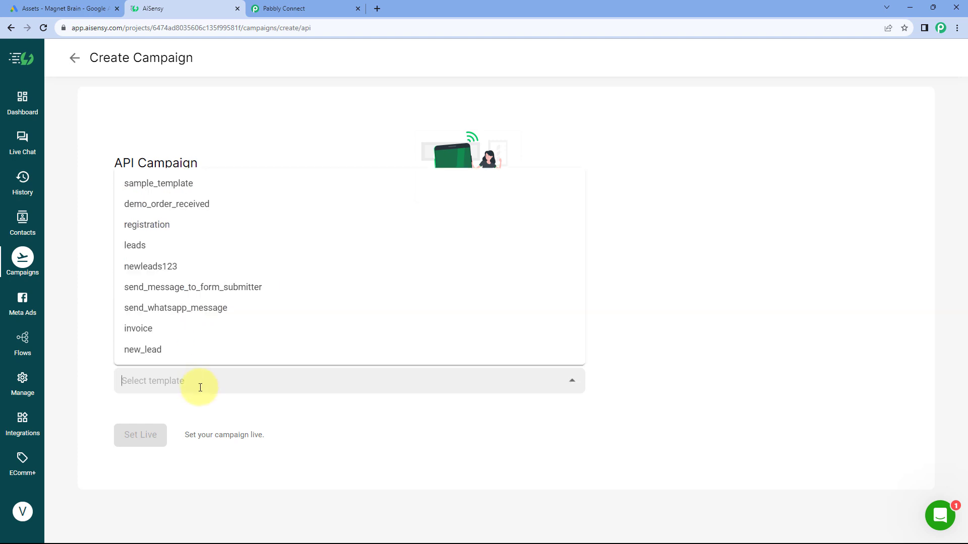
click(126, 356)
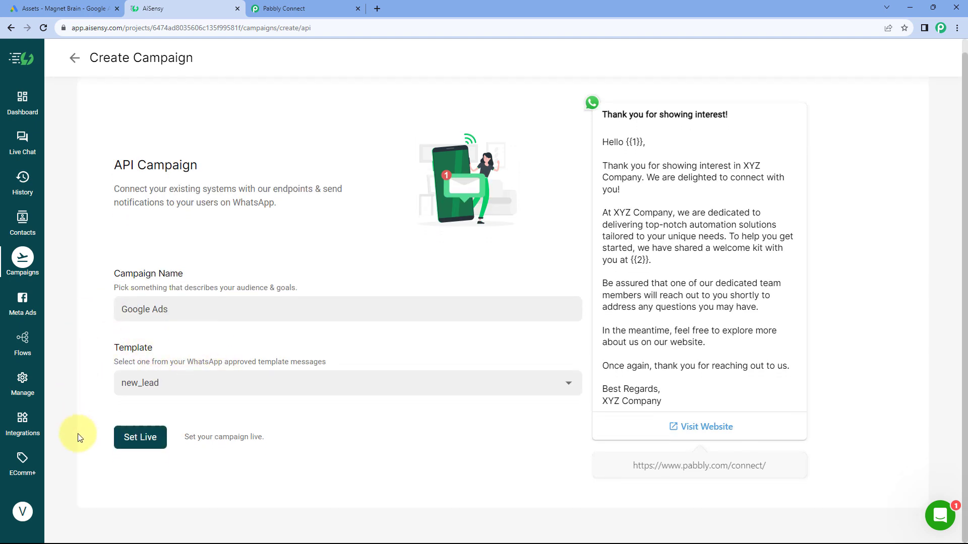
click(138, 439)
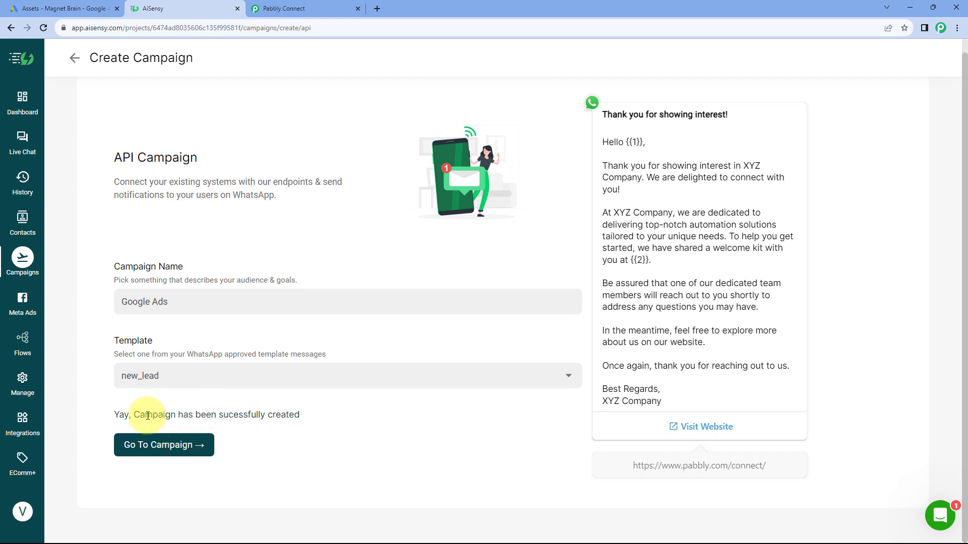
click(173, 443)
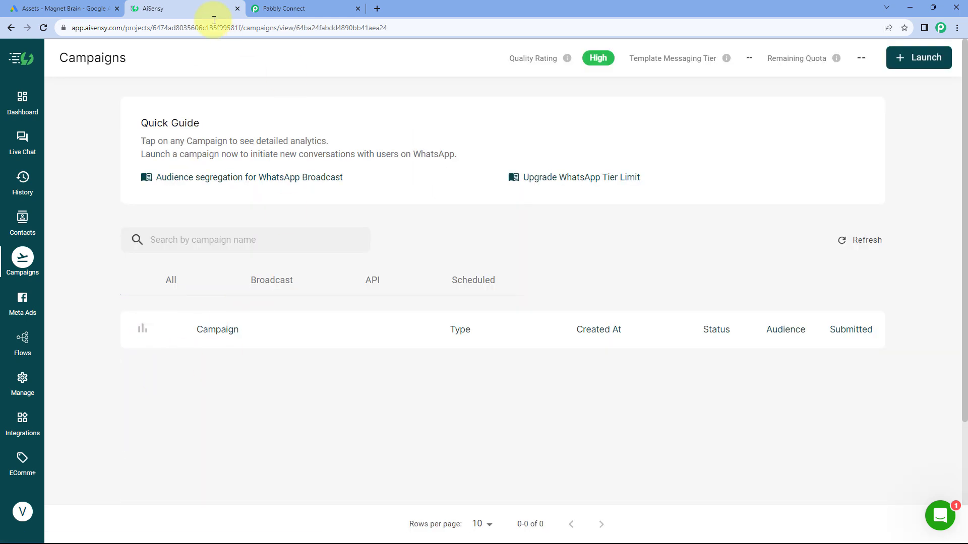
Check the new campaign in AiSensy's campaign list and enter Google Ads as the campaign name in Pabbly Connect's Send Template Message action
click(316, 4)
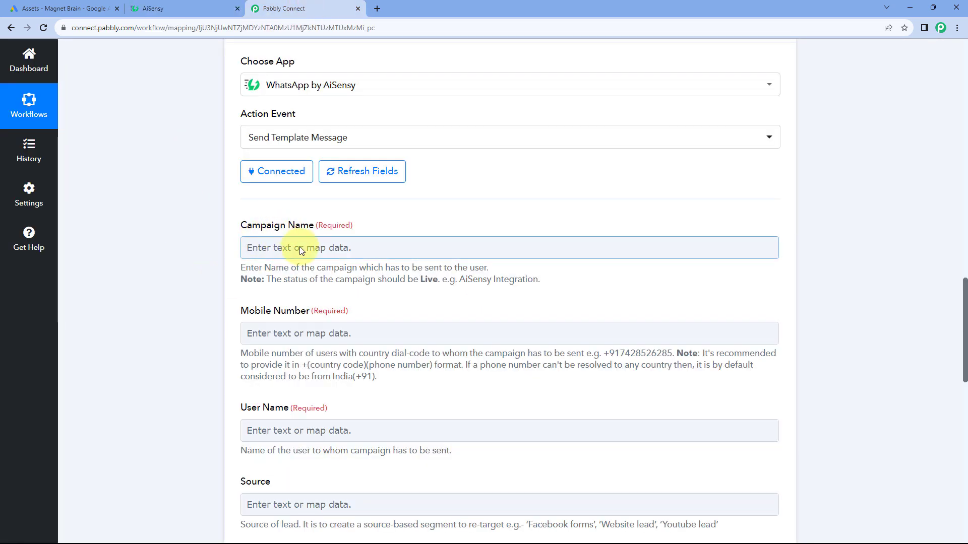
click(207, 8)
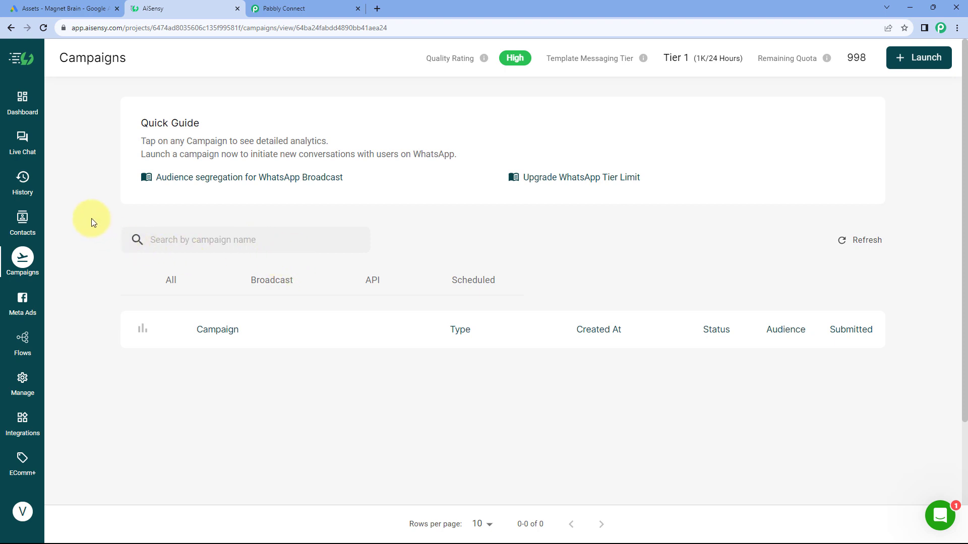
click(28, 263)
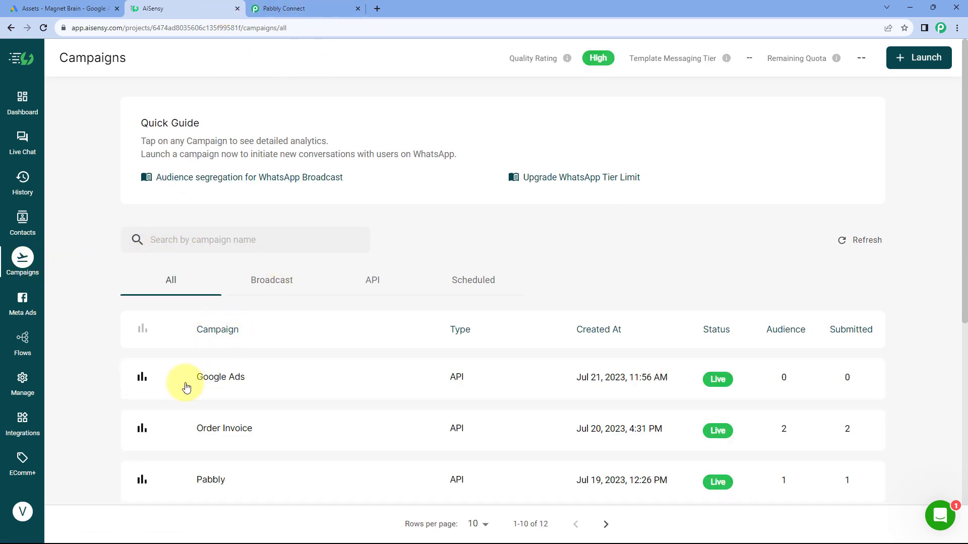
click(283, 8)
click(273, 252)
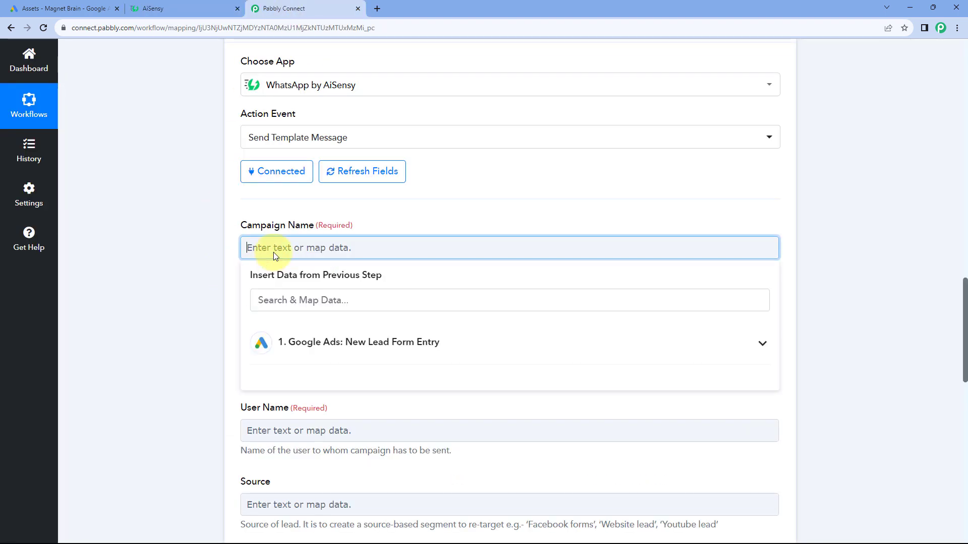
text(Google Ads)
click(217, 243)
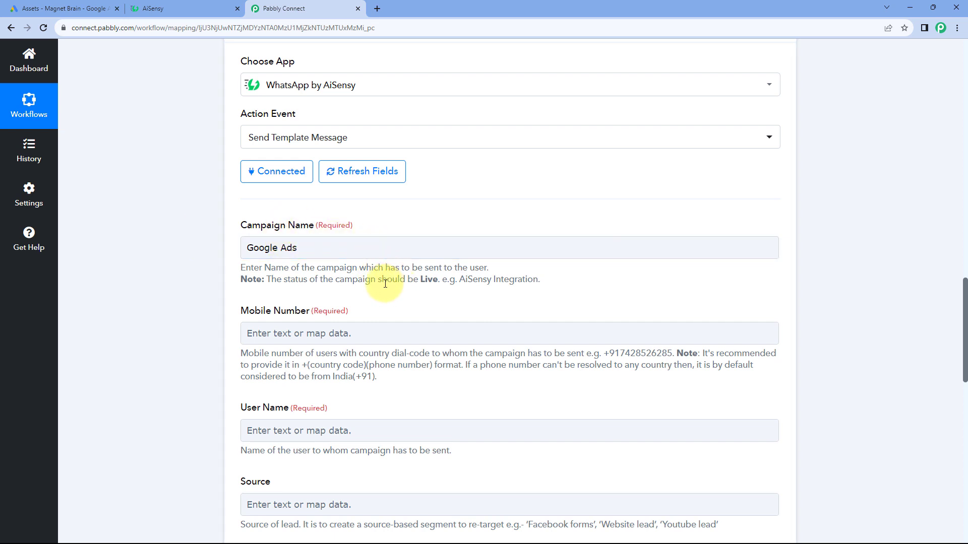
click(199, 6)
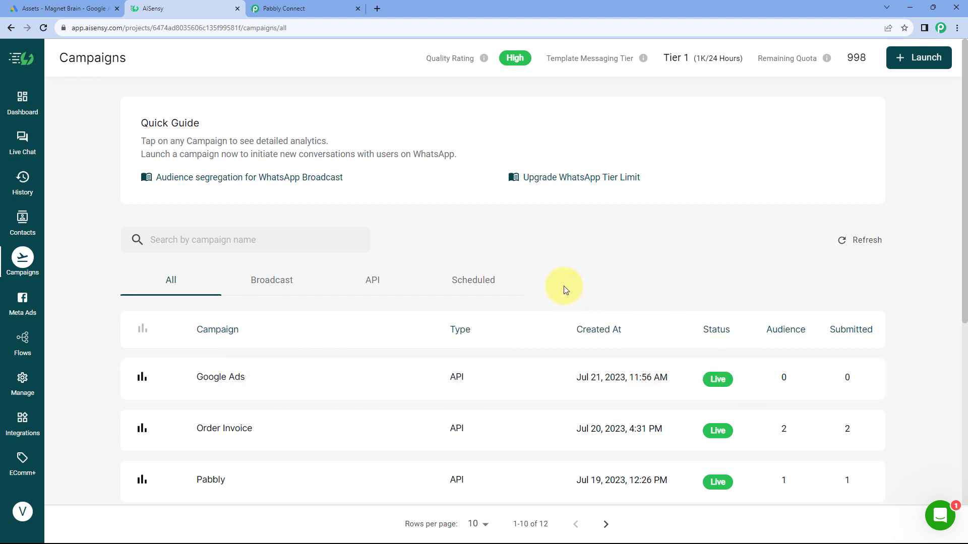
click(323, 4)
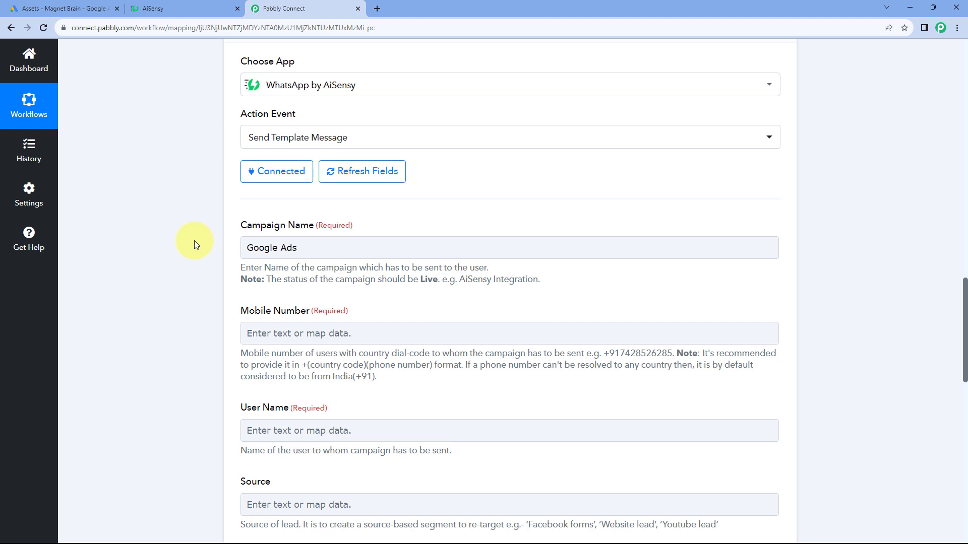
Examine the Google Ads trigger's response data for the field that holds the lead's phone number
scroll(195, 241, down, 4)
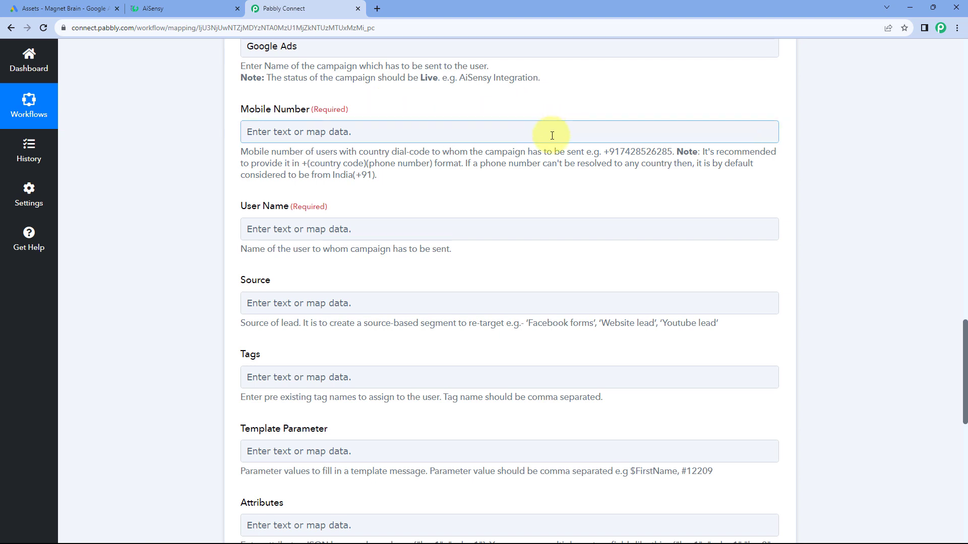
scroll(549, 137, up, 6)
scroll(563, 233, up, 7)
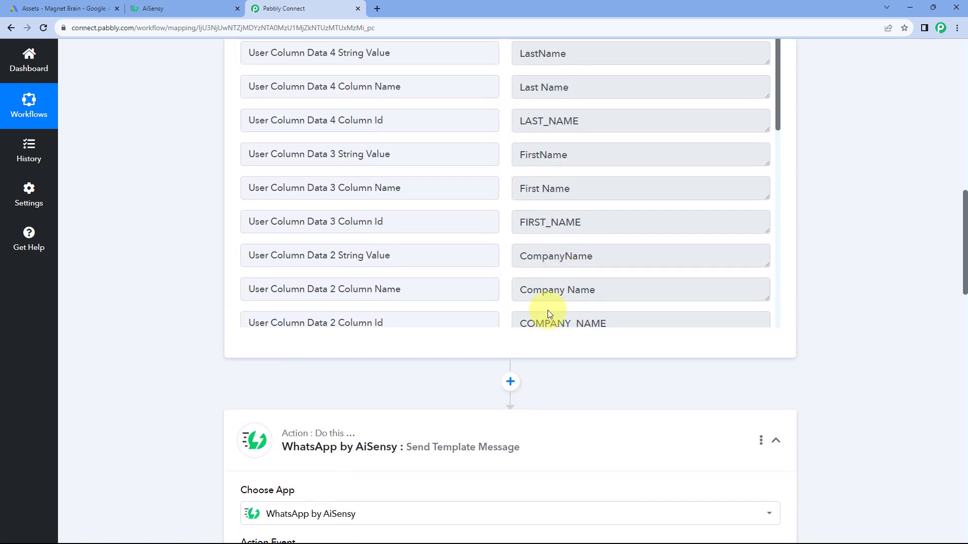
scroll(488, 185, down, 2)
scroll(503, 176, down, 4)
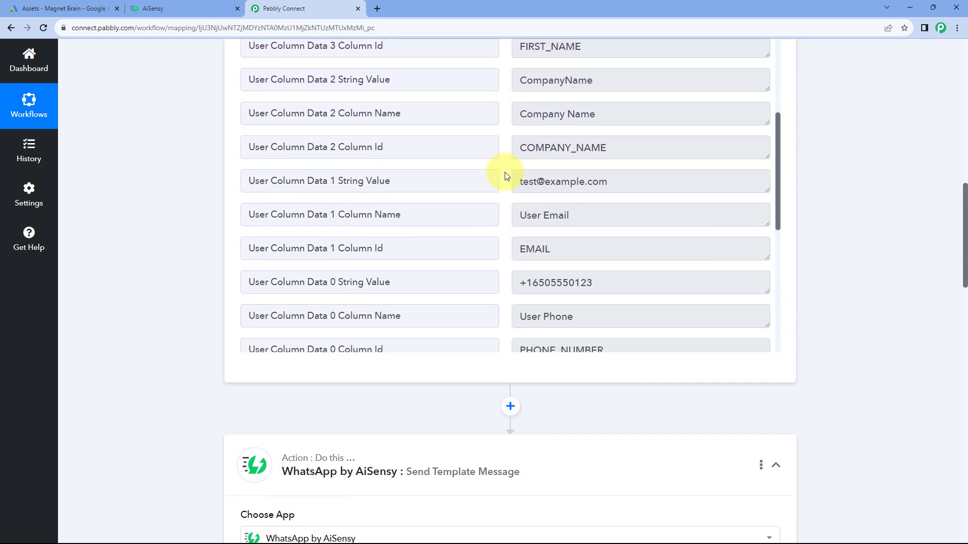
scroll(504, 180, down, 1)
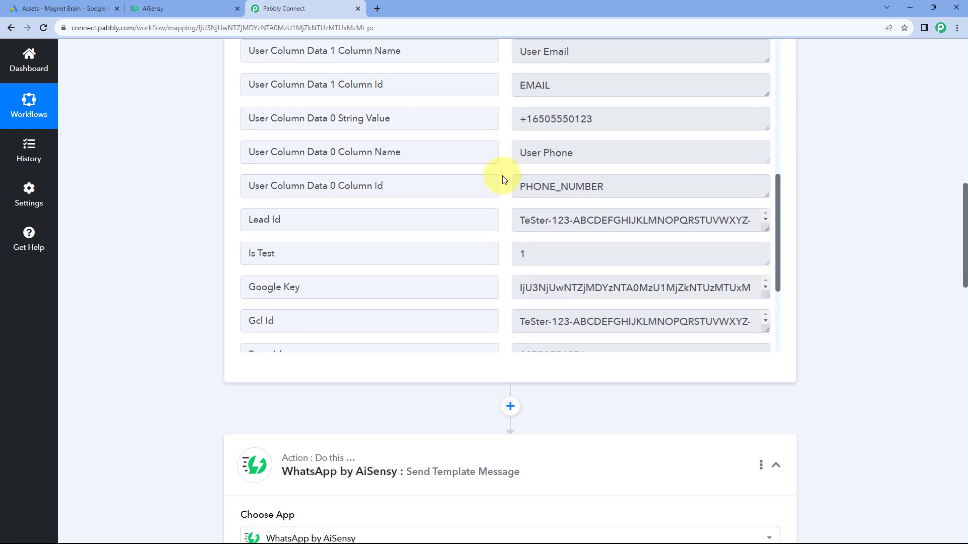
click(517, 131)
drag(517, 130, 601, 132)
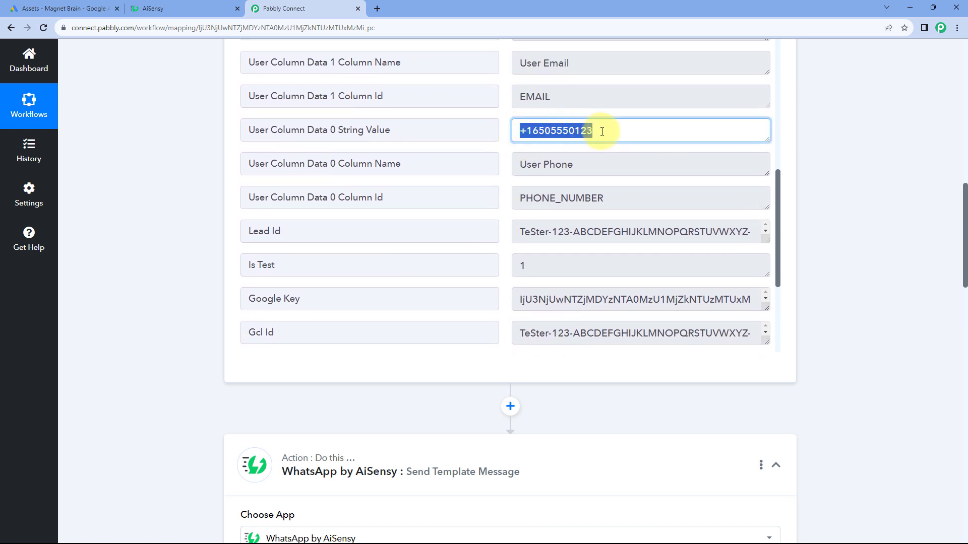
click(505, 127)
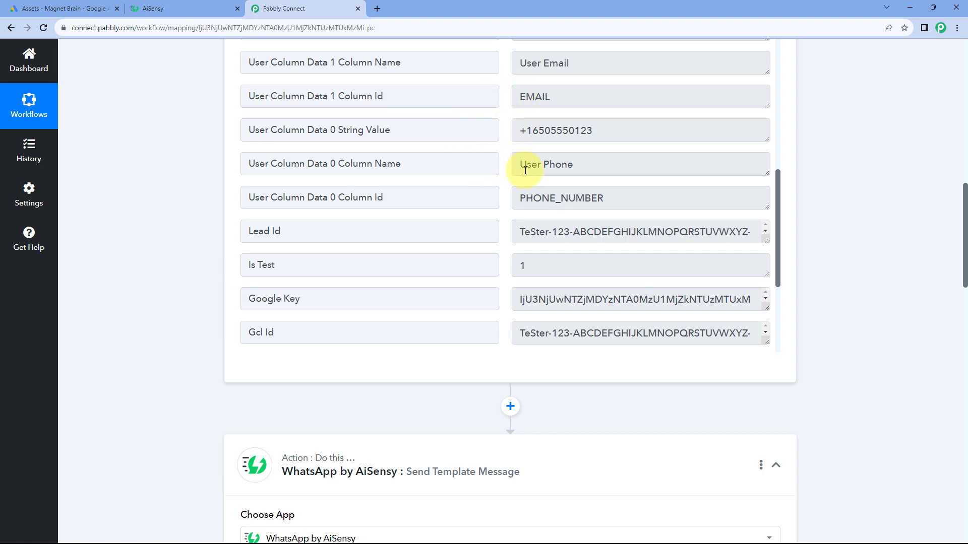
click(518, 131)
drag(518, 130, 596, 130)
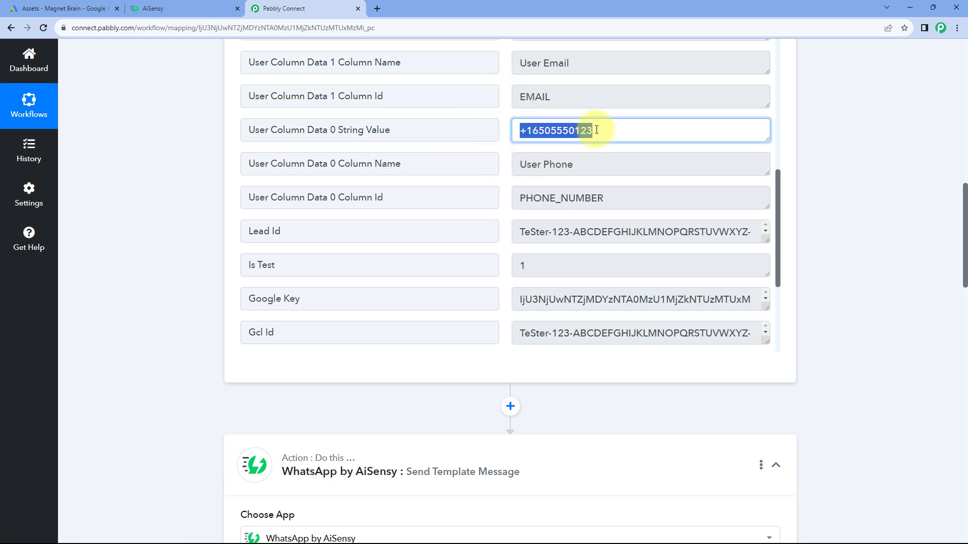
click(505, 136)
Map the Mobile Number field to User Column Data 0 String Value from the Google Ads New Lead Form Entry step
scroll(171, 209, down, 10)
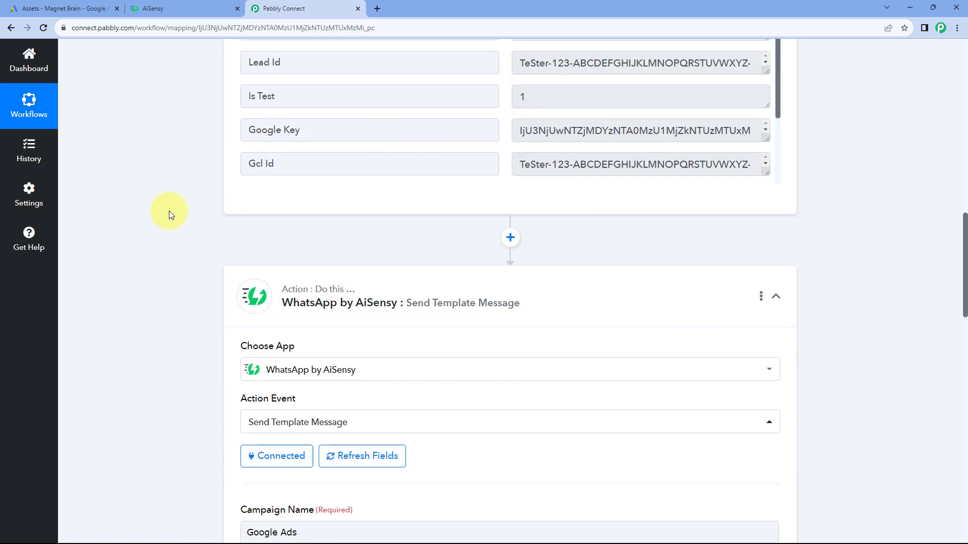
scroll(174, 210, down, 2)
click(245, 133)
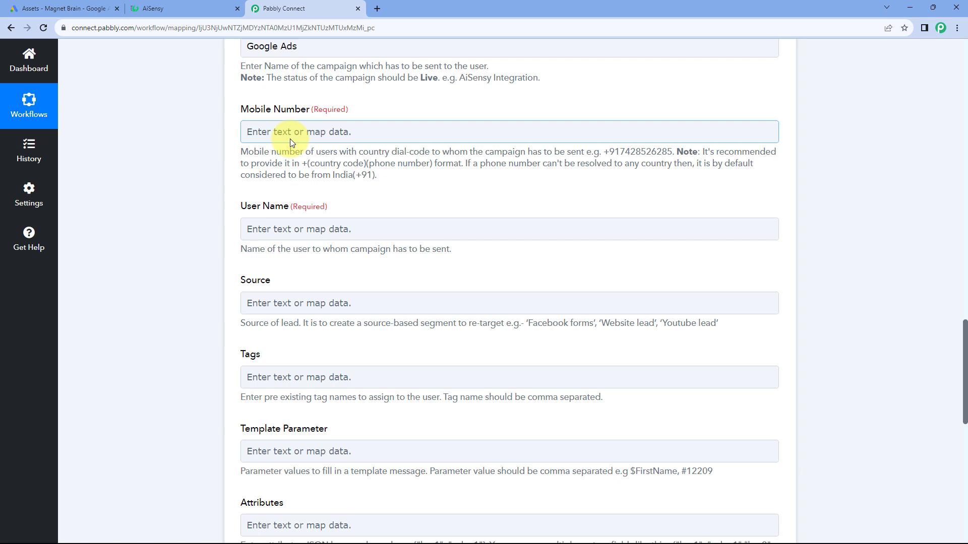
click(265, 132)
scroll(205, 140, down, 1)
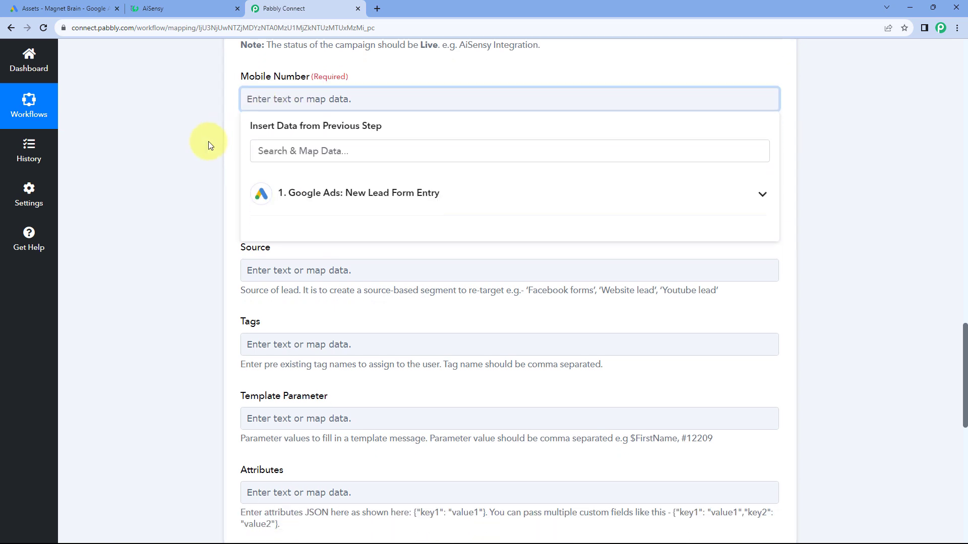
click(392, 174)
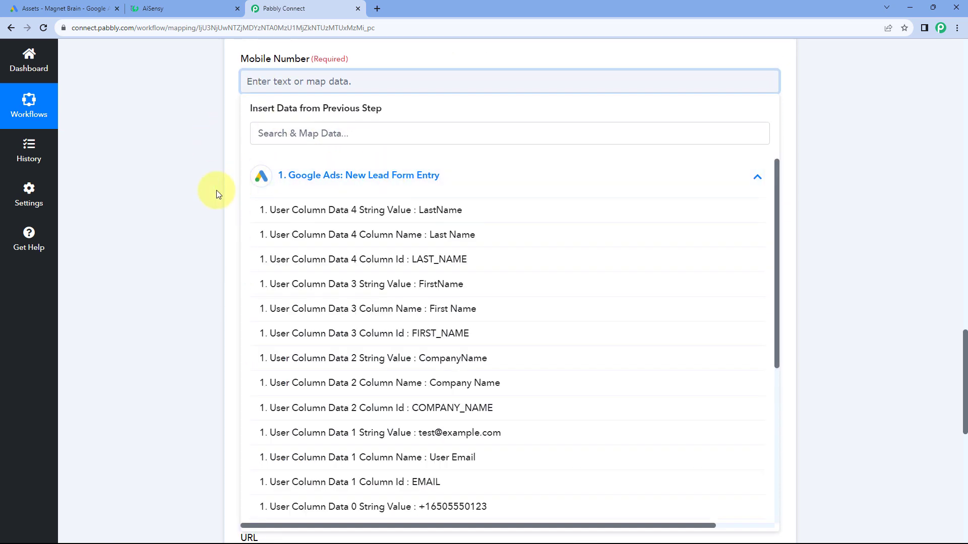
scroll(216, 187, down, 1)
scroll(418, 197, down, 1)
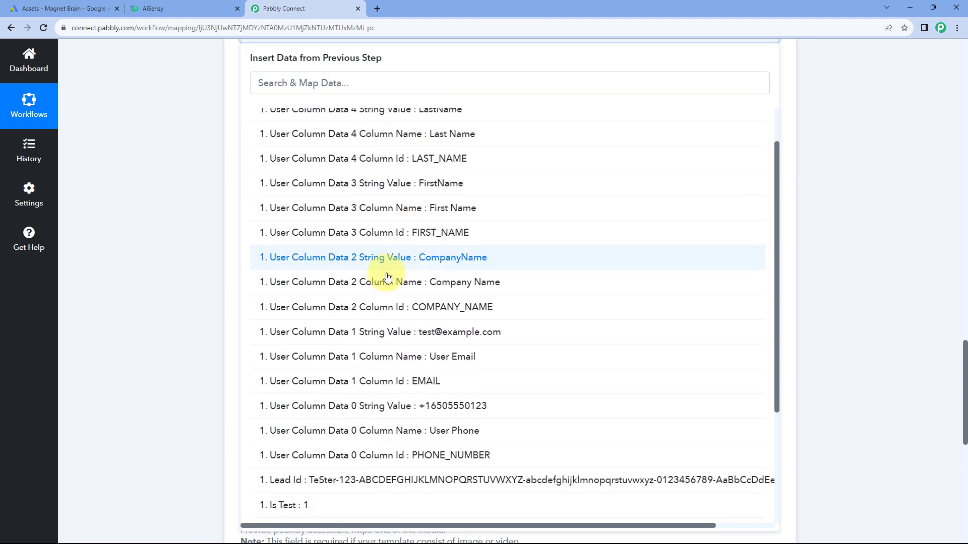
click(407, 412)
scroll(202, 146, up, 3)
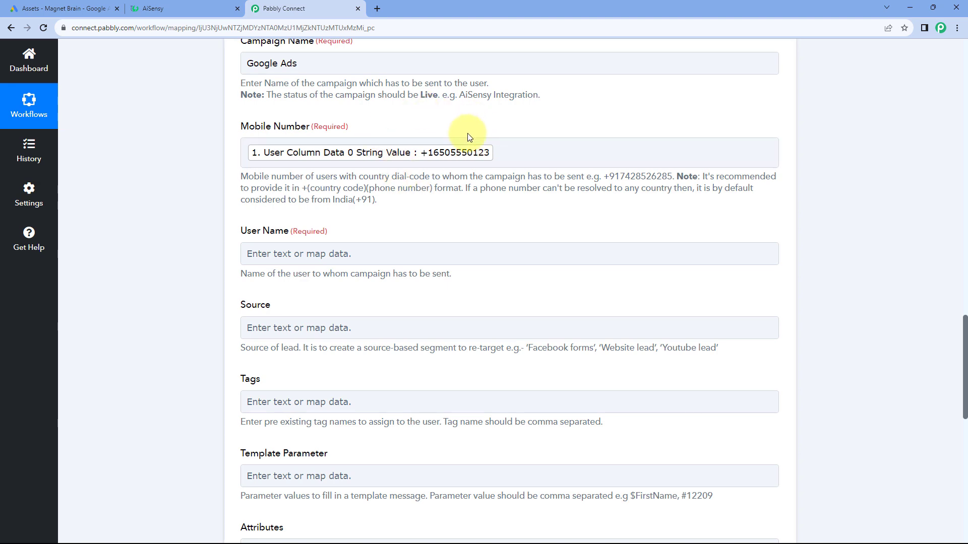
scroll(500, 132, up, 10)
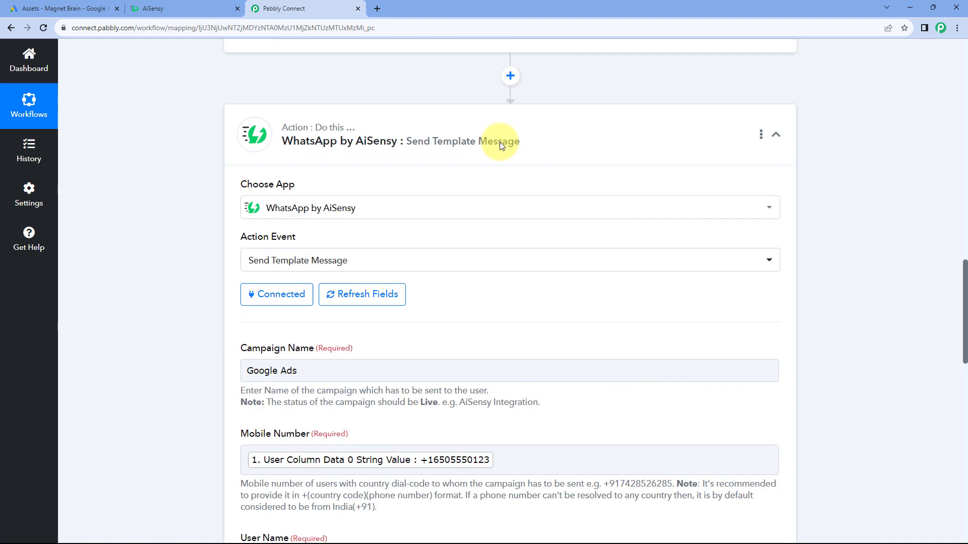
Replace the mapped Mobile Number in the Send Template Message action with a test phone number including its country code
scroll(534, 176, up, 8)
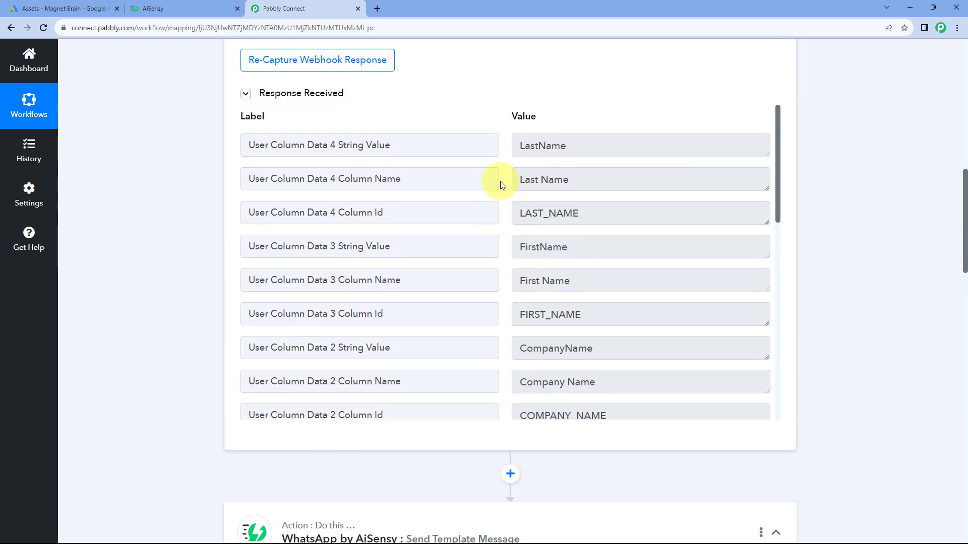
scroll(507, 119, down, 2)
scroll(500, 167, down, 2)
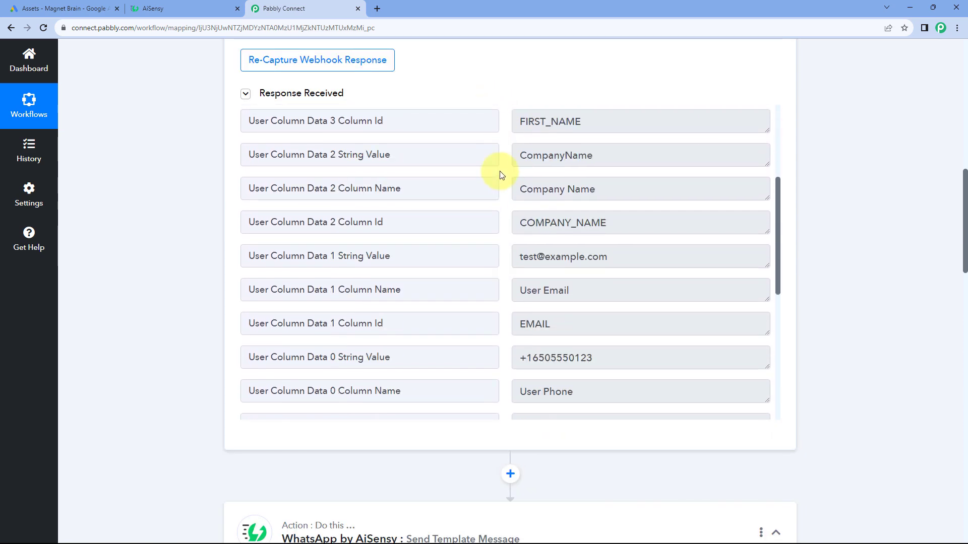
scroll(217, 228, down, 15)
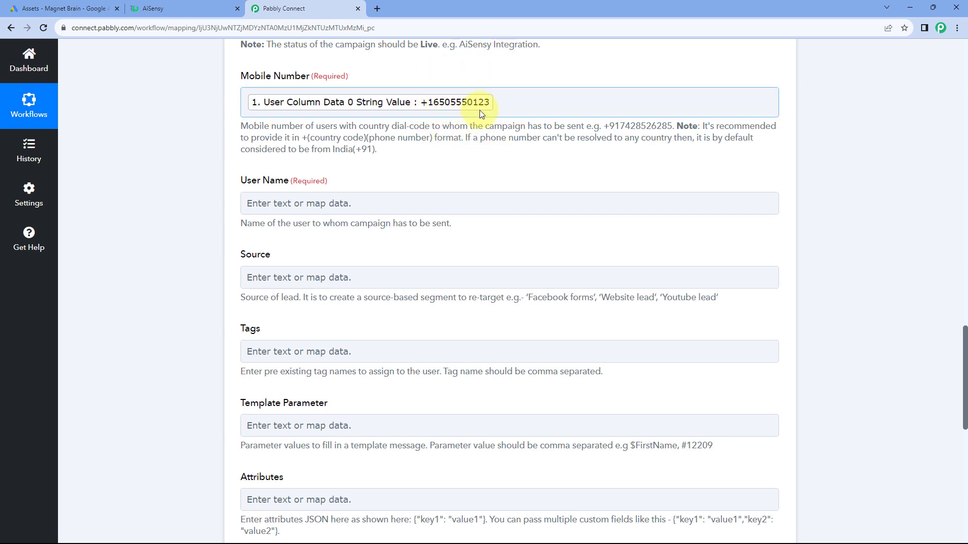
click(506, 107)
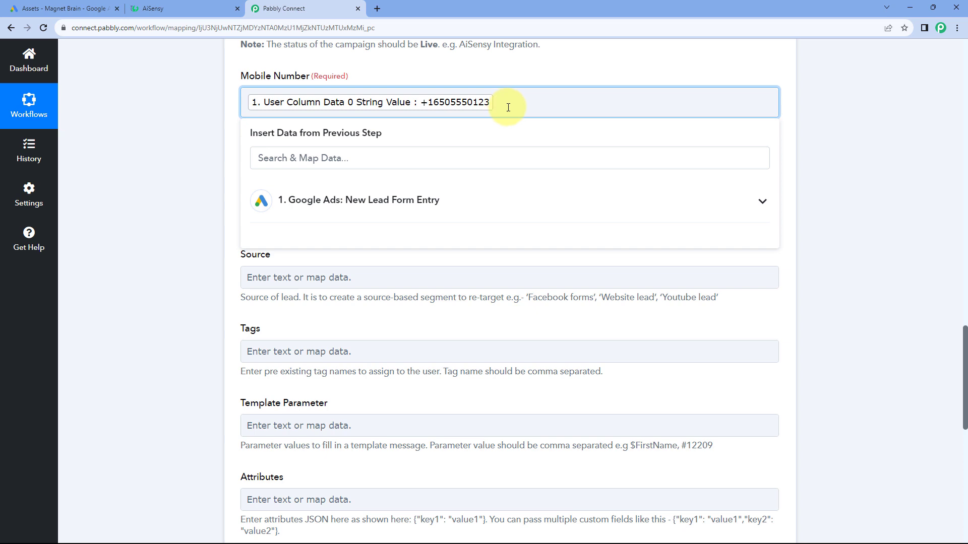
key(BackSpace)
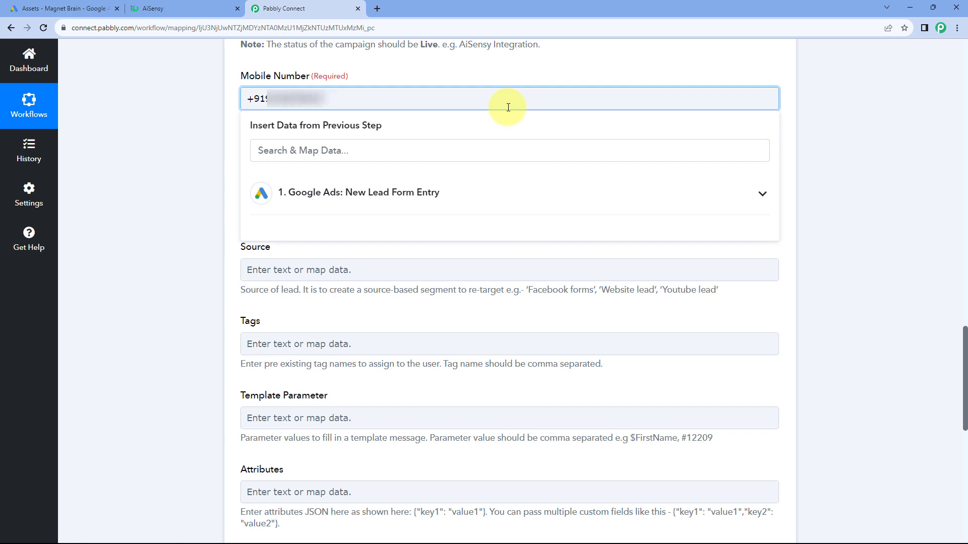
click(237, 96)
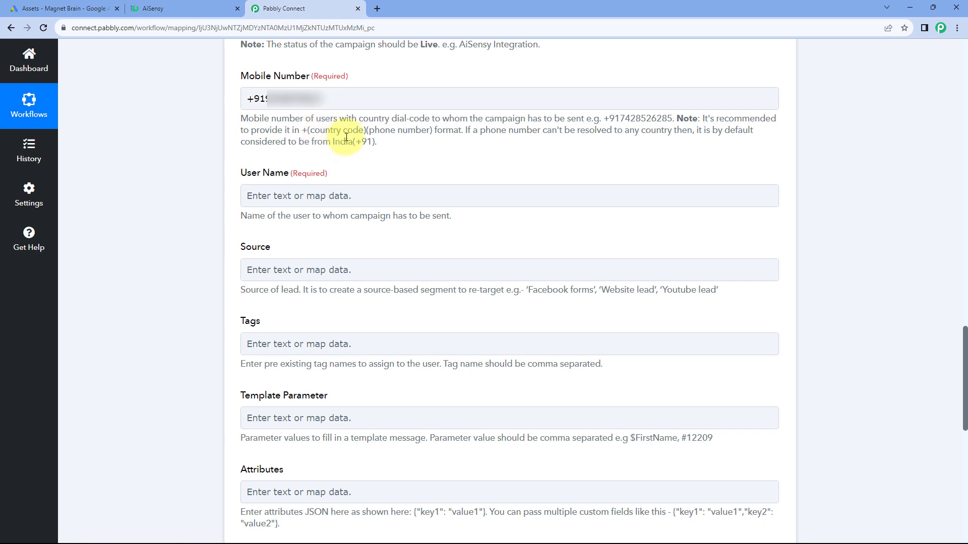
Review the Google Ads New Lead Form Entry fields available for mapping to Mobile Number
click(346, 98)
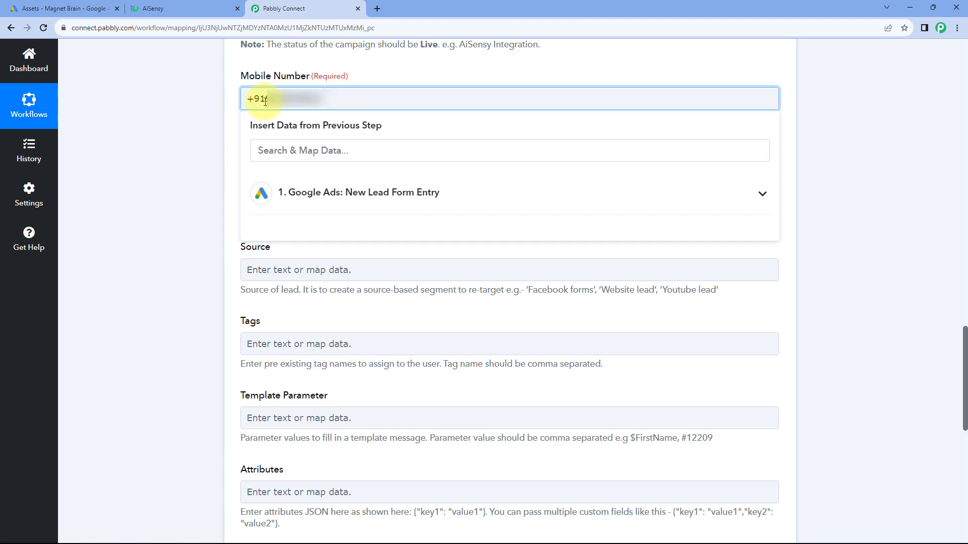
click(449, 193)
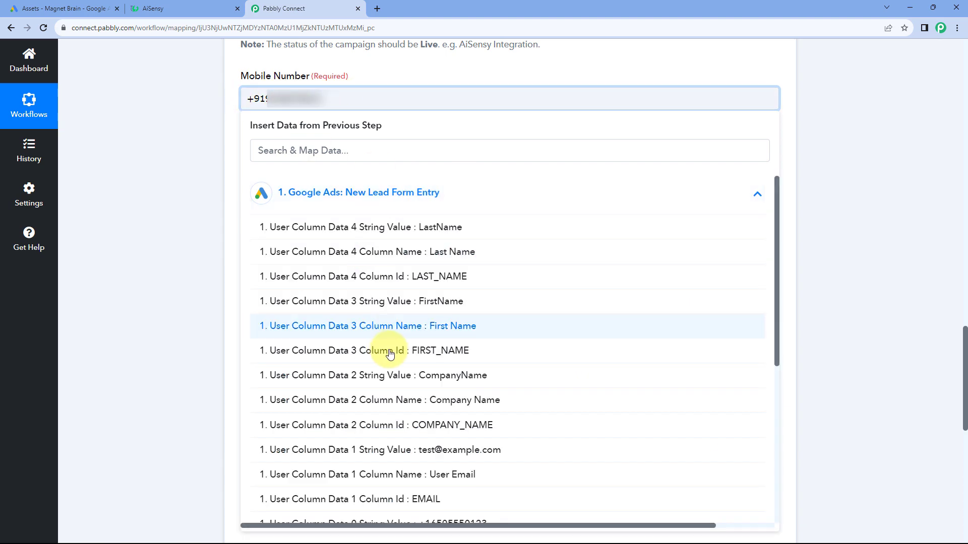
scroll(403, 328, down, 5)
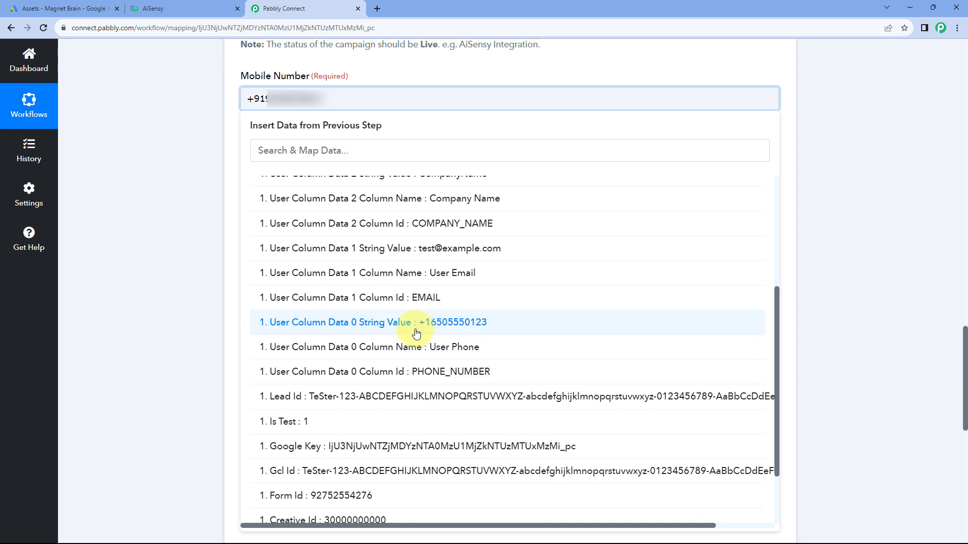
click(234, 160)
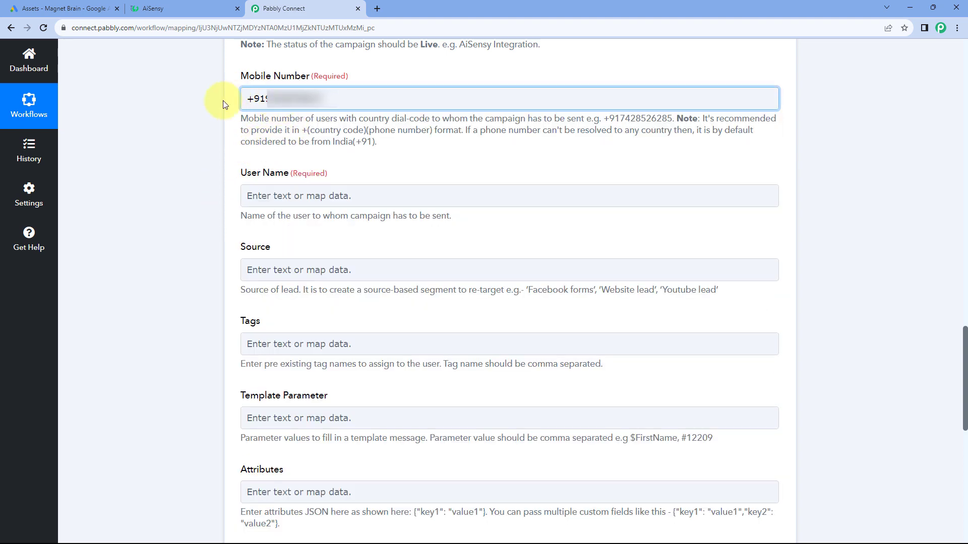
Examine the Google Ads trigger's response data for the fields that hold the lead's first name and last name
scroll(318, 124, down, 4)
scroll(318, 127, up, 2)
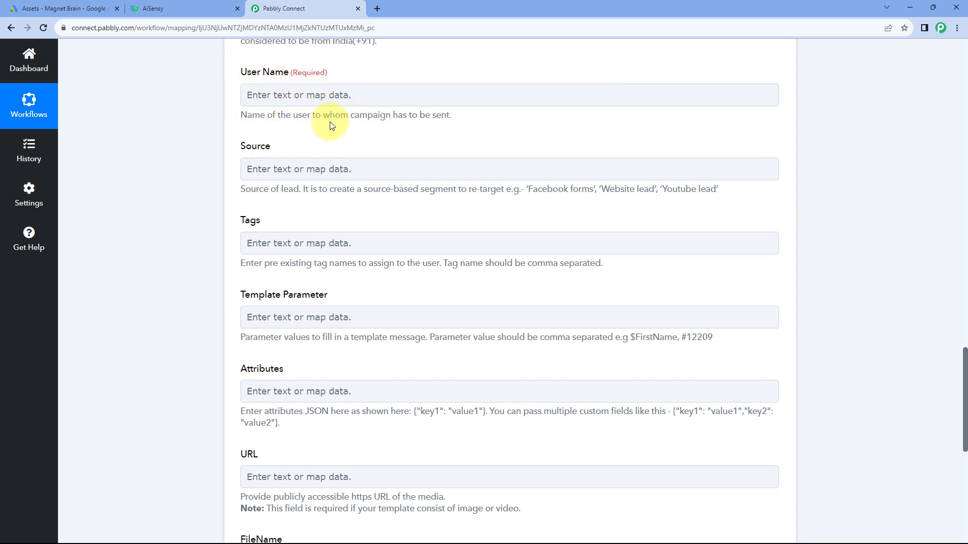
scroll(579, 164, up, 10)
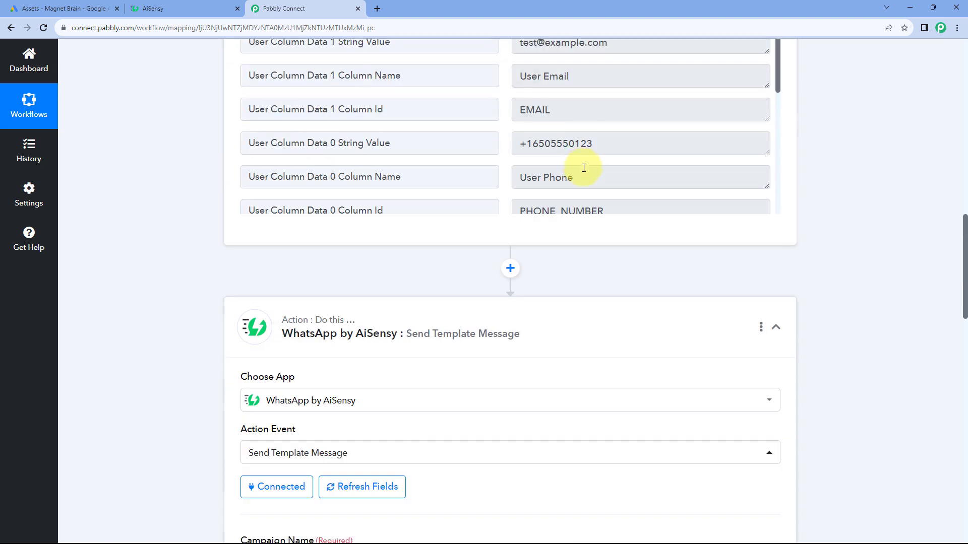
scroll(584, 168, up, 6)
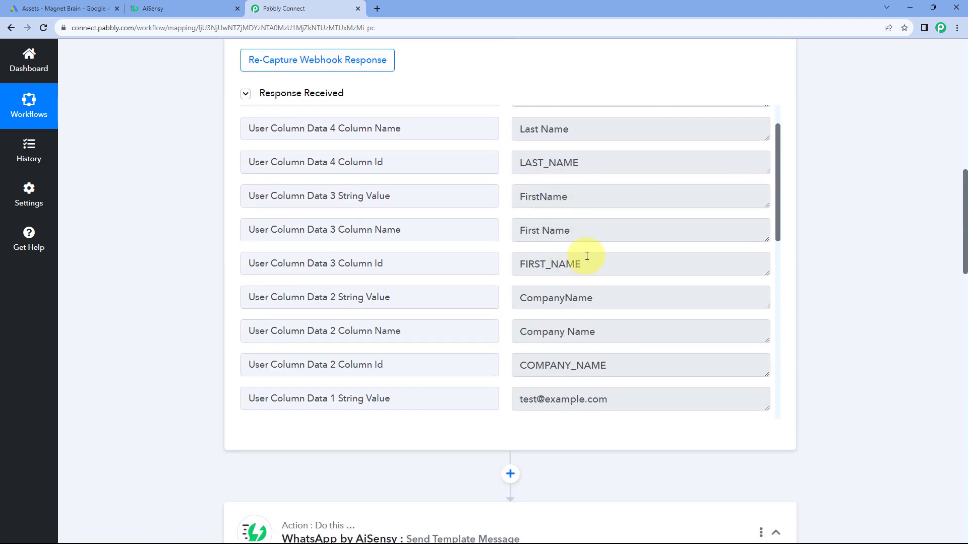
scroll(561, 206, up, 2)
drag(576, 241, 519, 243)
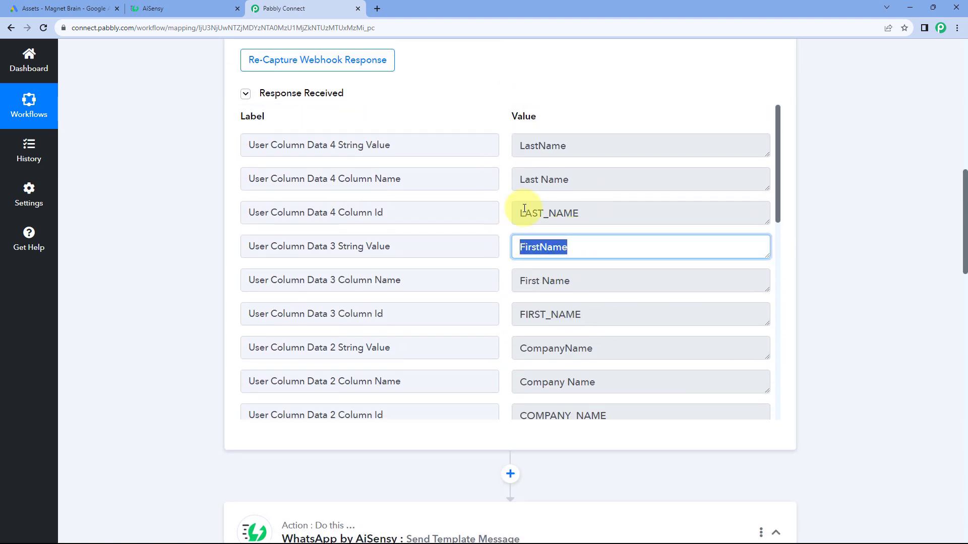
drag(579, 146, 506, 147)
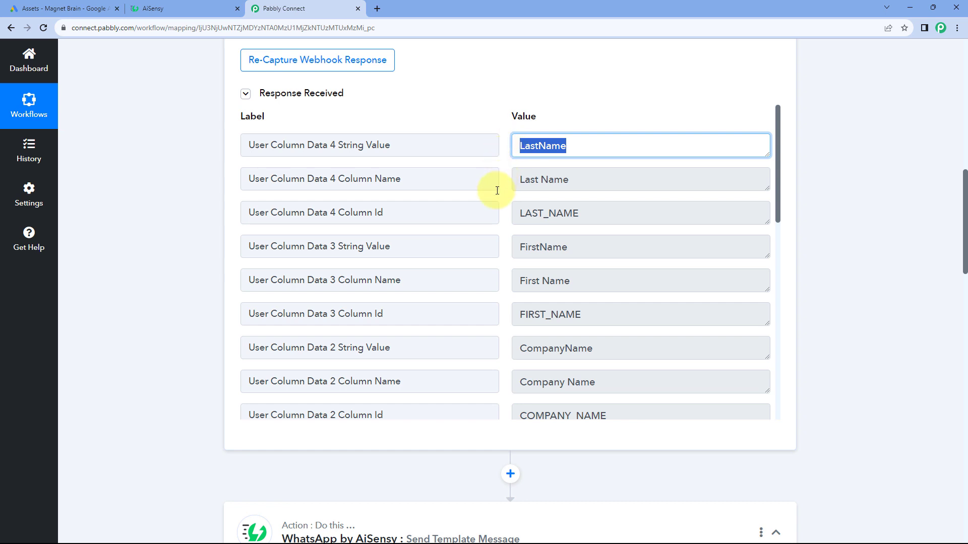
drag(567, 253, 501, 252)
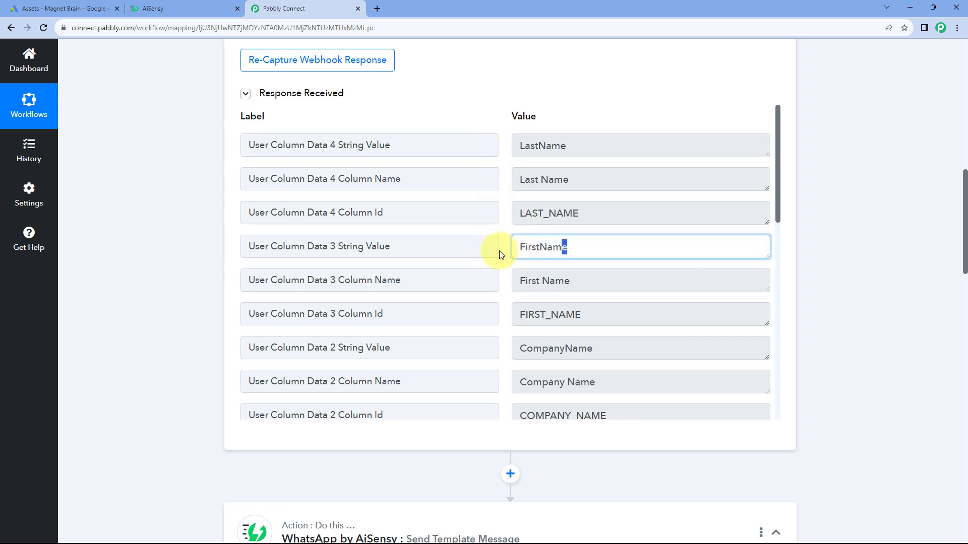
drag(584, 147, 460, 146)
click(189, 237)
scroll(189, 237, down, 15)
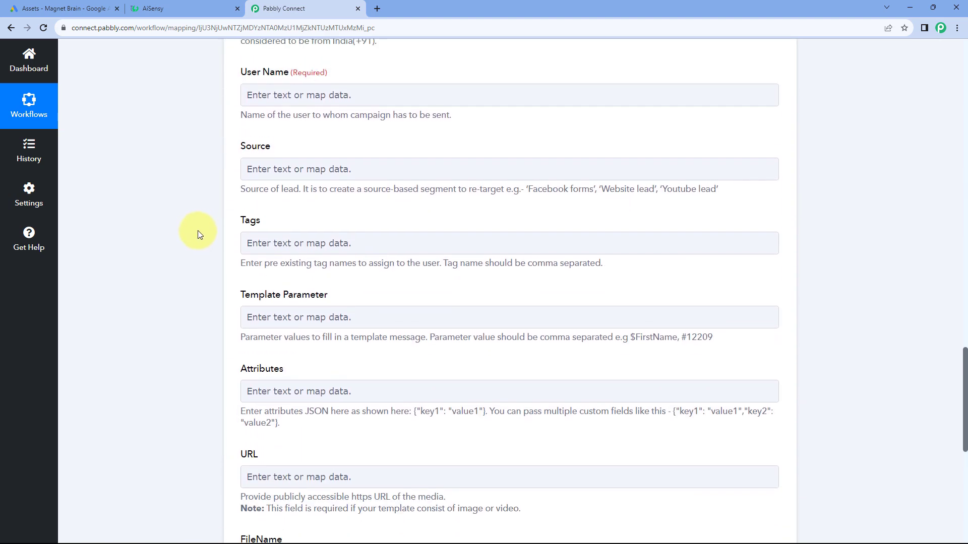
Map the User Name field to User Column Data 3 String Value followed by User Column Data 4 String Value from the Google Ads step
click(267, 92)
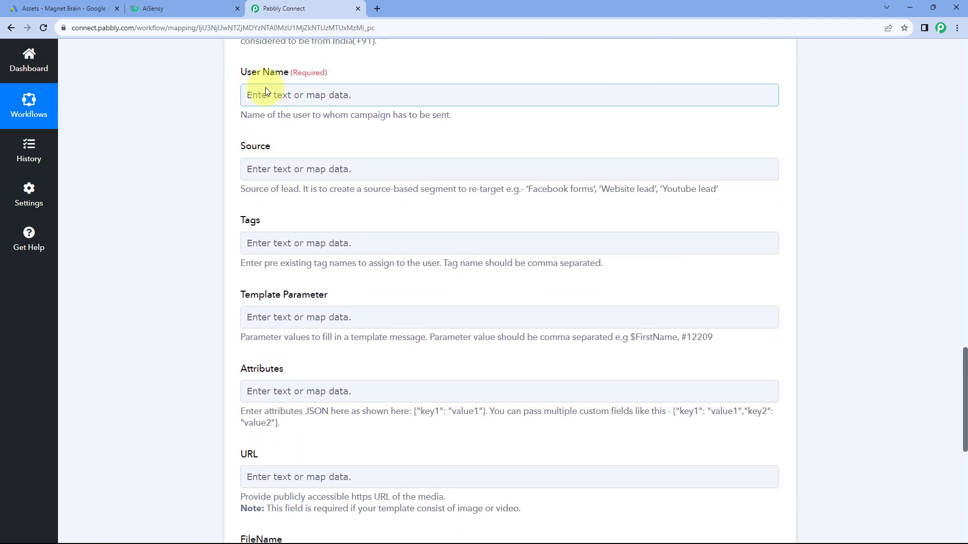
click(285, 94)
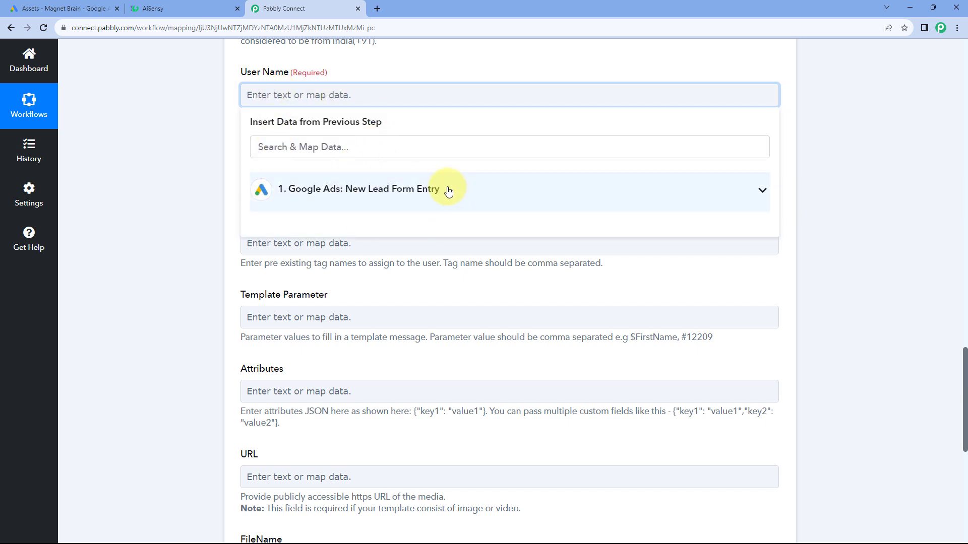
click(449, 191)
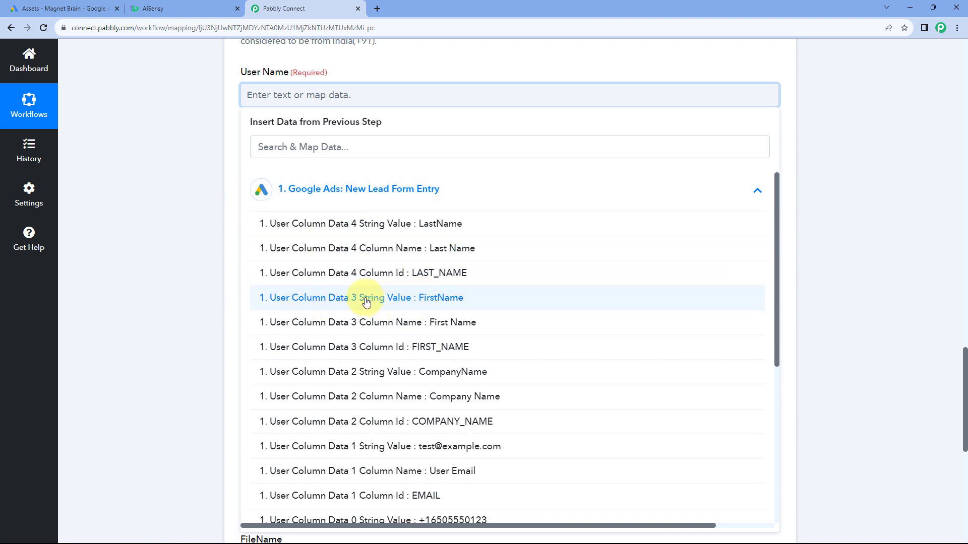
click(398, 301)
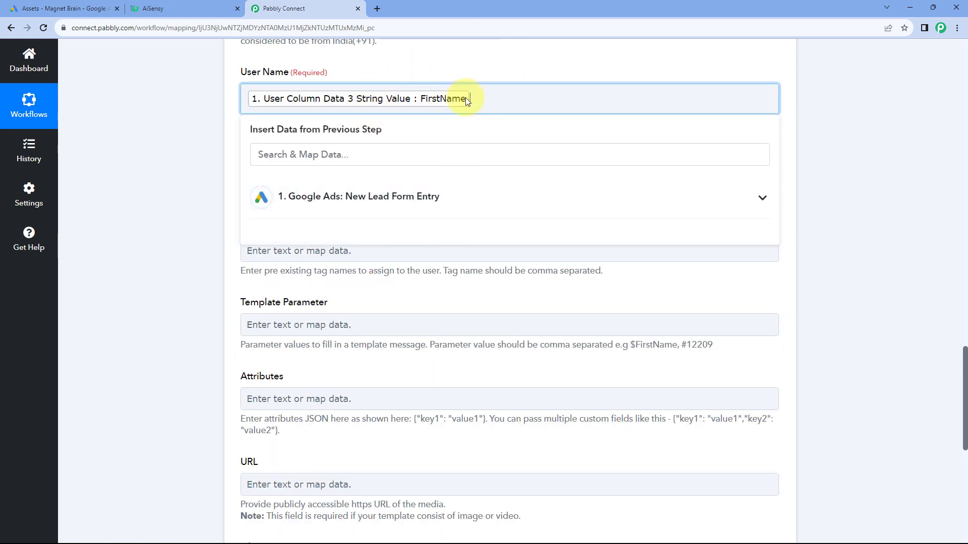
click(428, 197)
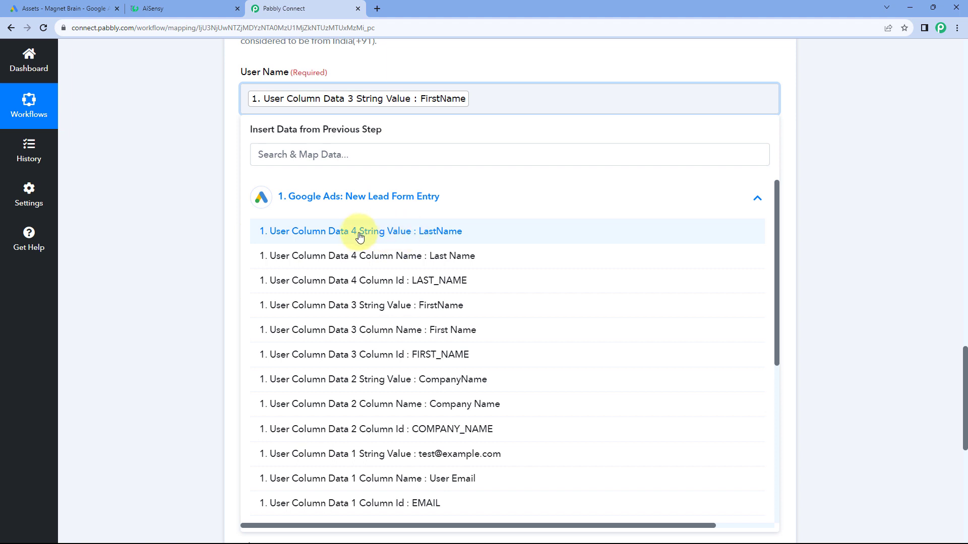
click(423, 233)
click(486, 69)
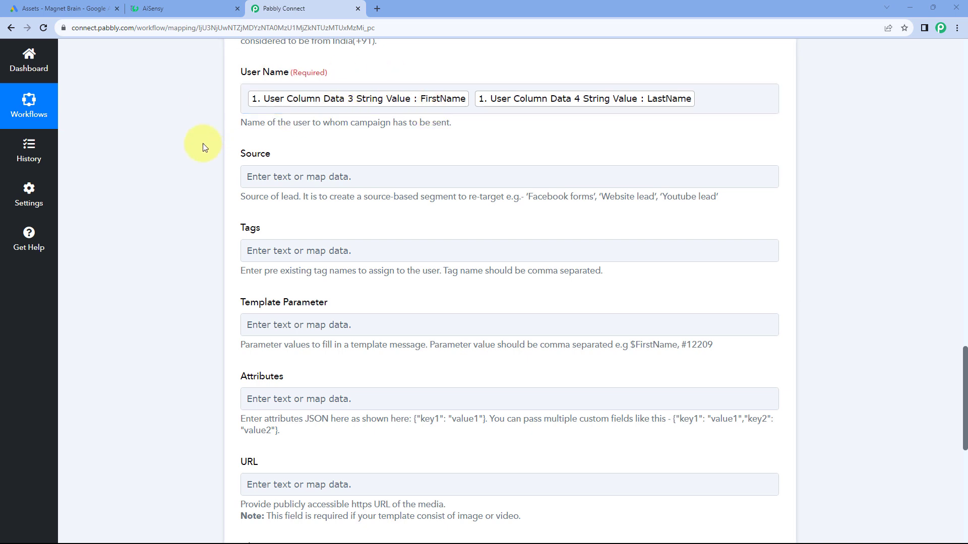
Enter Google Ads as the lead source in the Send Template Message action
scroll(202, 143, down, 1)
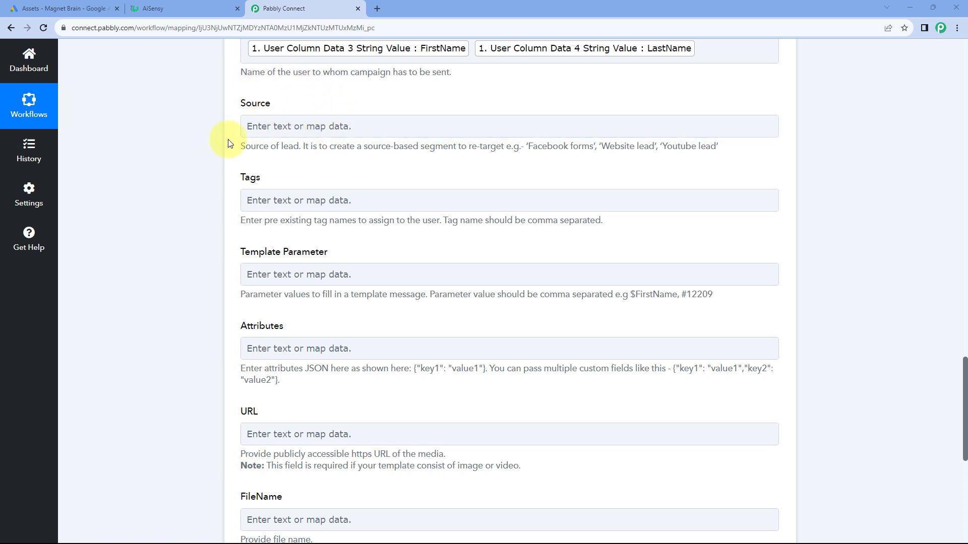
click(281, 122)
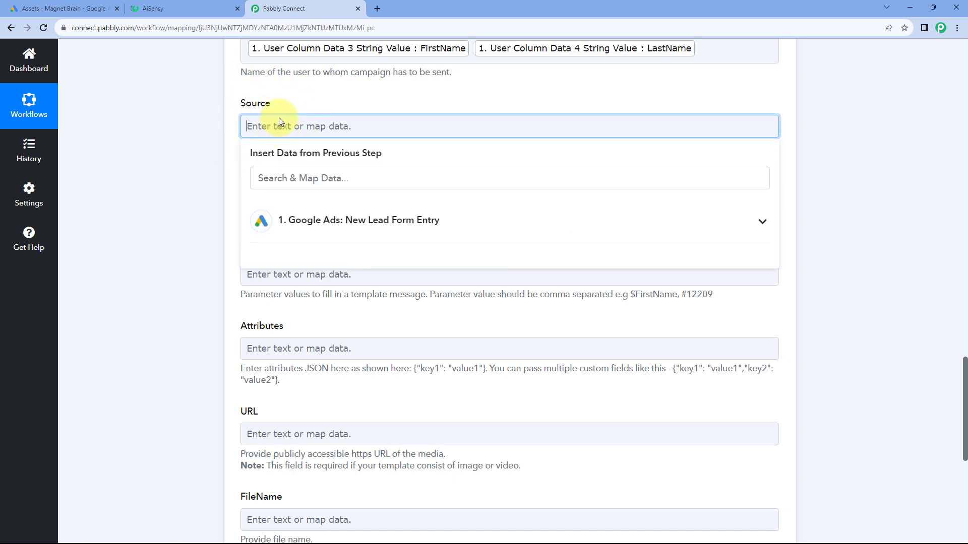
text(Goo)
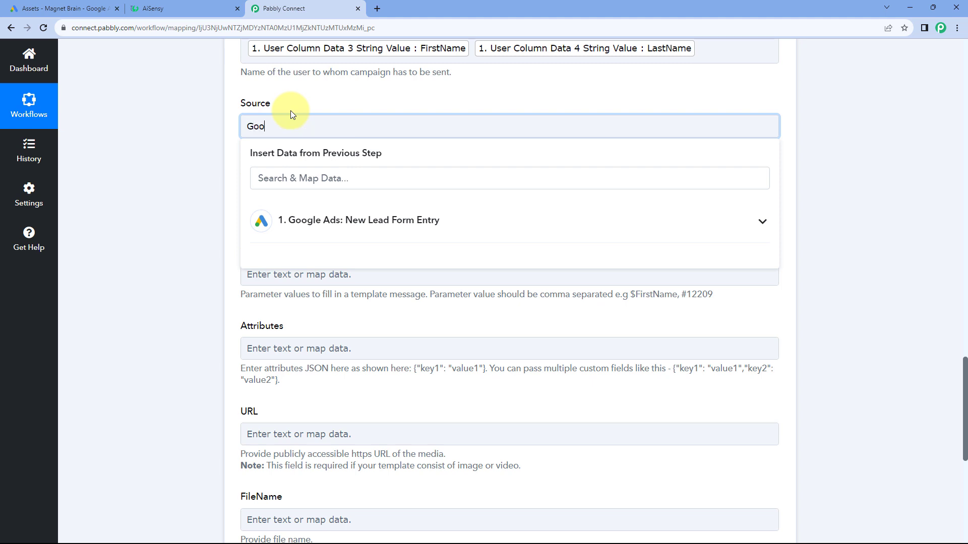
text(gle Ads)
click(155, 130)
scroll(389, 116, down, 1)
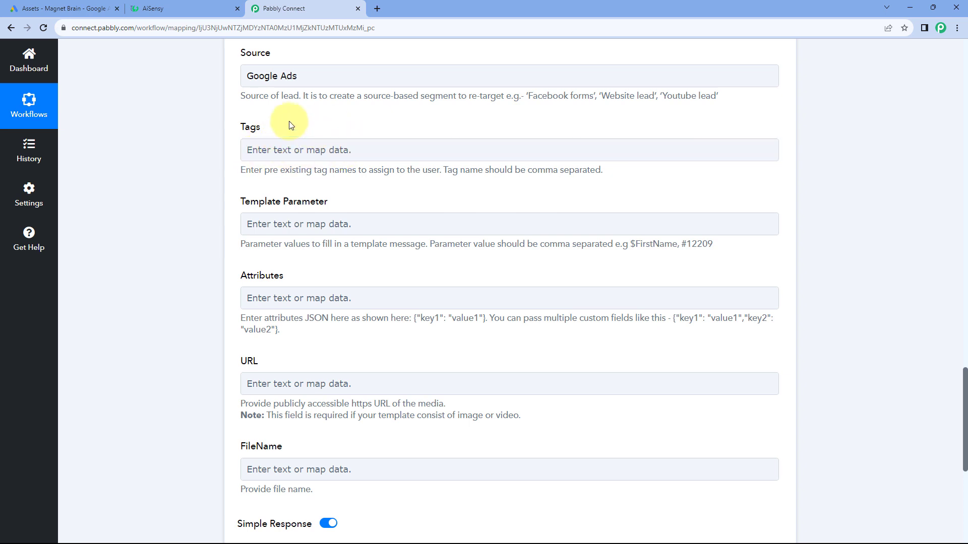
click(274, 149)
click(371, 132)
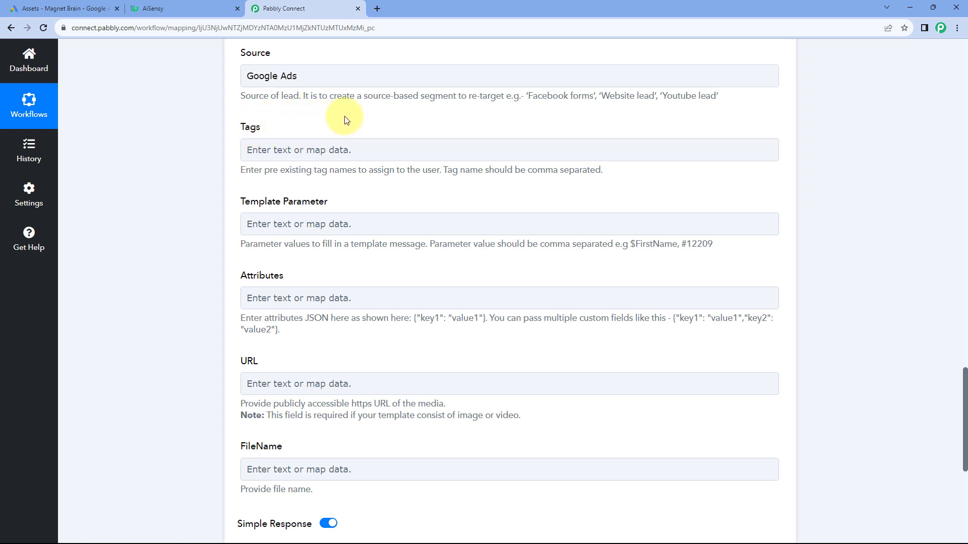
Open the Google Ads campaign in AiSensy and examine which variables its template message needs as parameters
scroll(242, 126, down, 1)
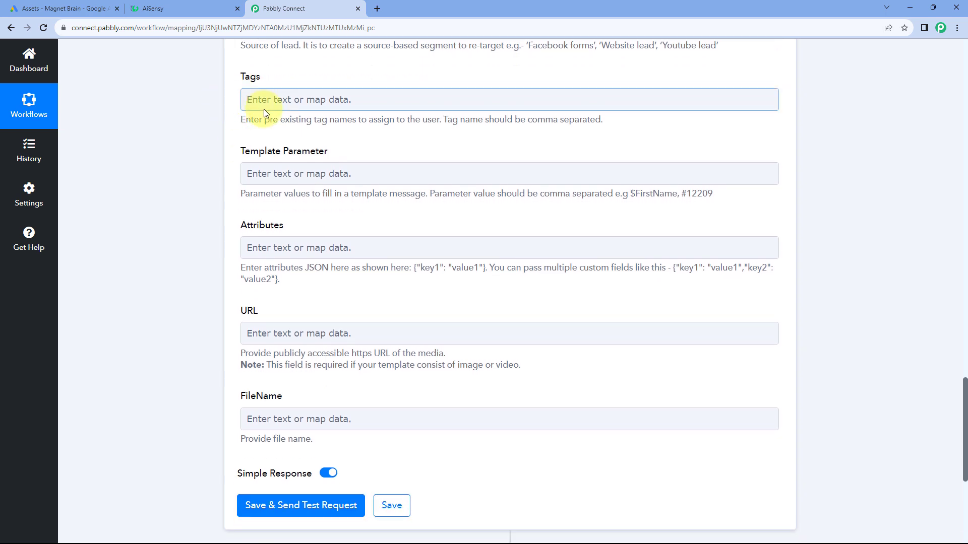
scroll(242, 110, down, 1)
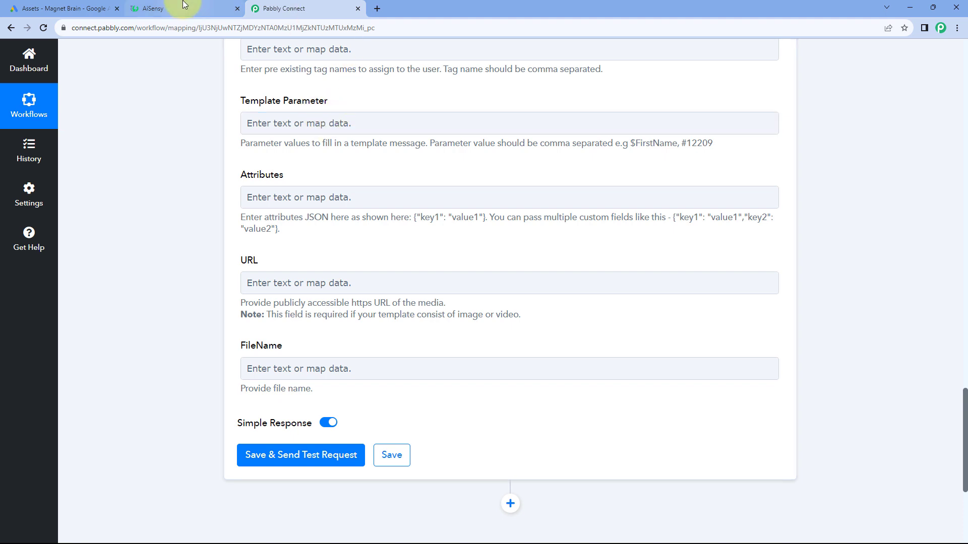
click(205, 3)
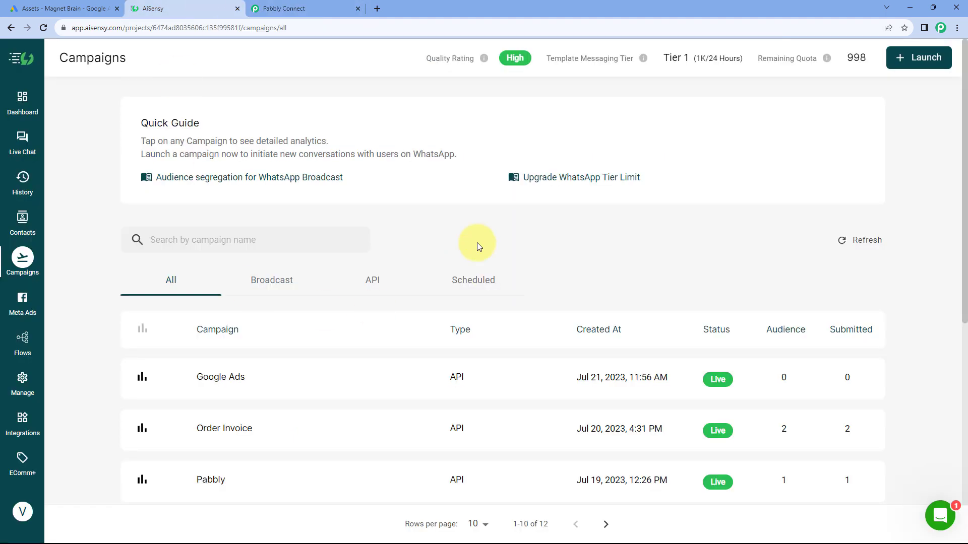
click(233, 379)
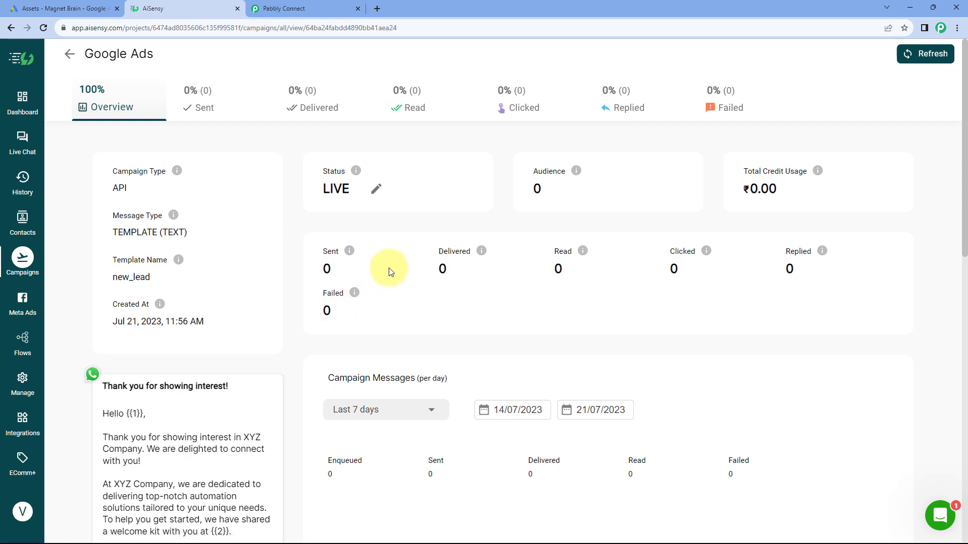
scroll(389, 271, down, 5)
scroll(283, 243, up, 1)
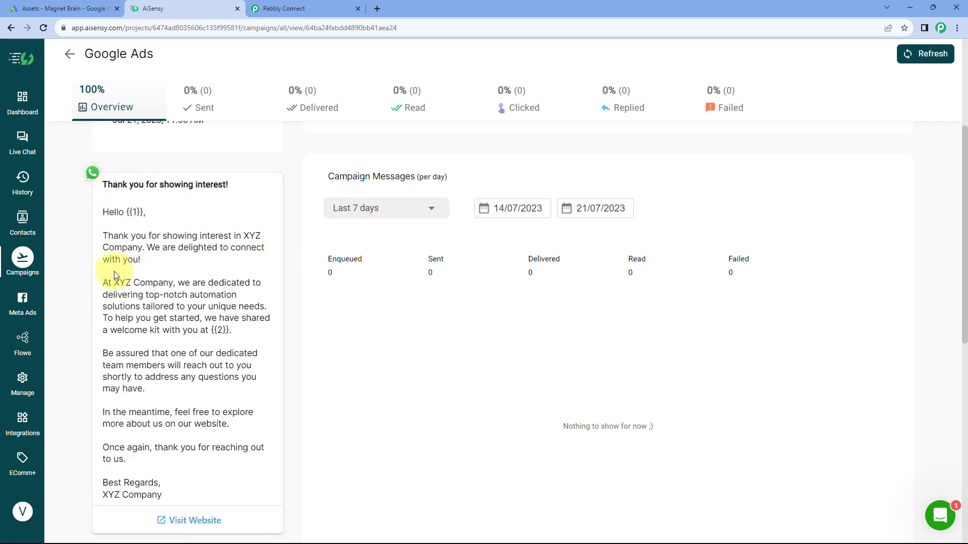
scroll(143, 289, down, 1)
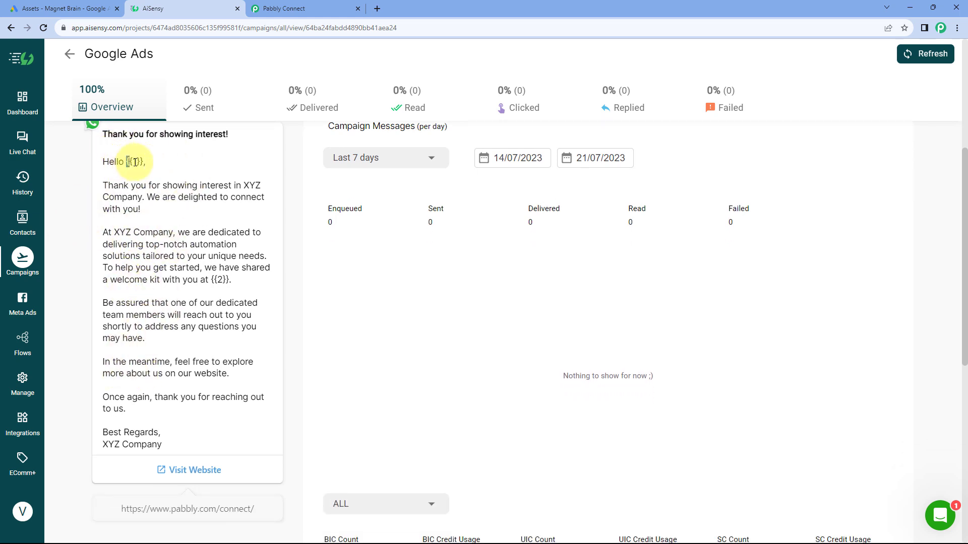
drag(135, 161, 148, 166)
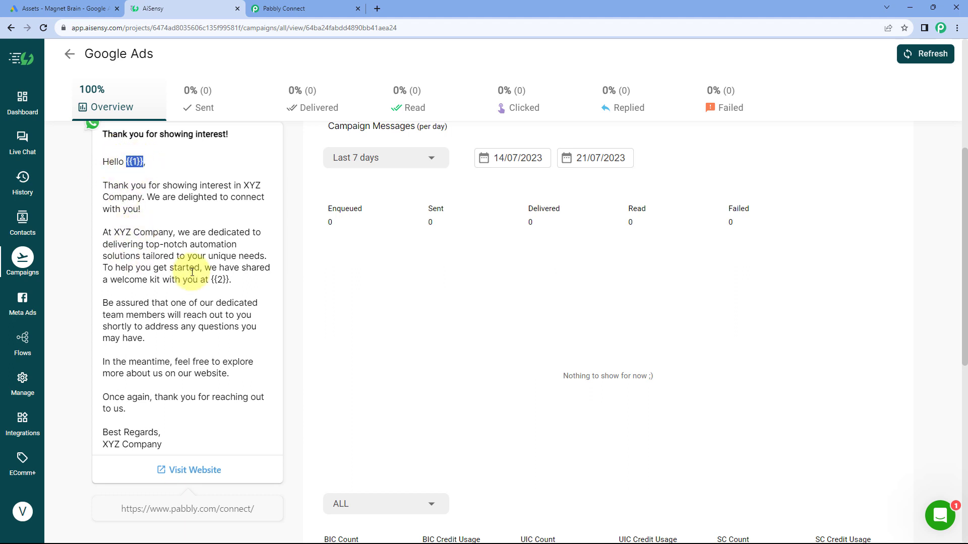
Examine the {{1}} and {{2}} variables in the AiSensy template message against the Template Parameter field in Pabbly Connect
drag(219, 280, 230, 280)
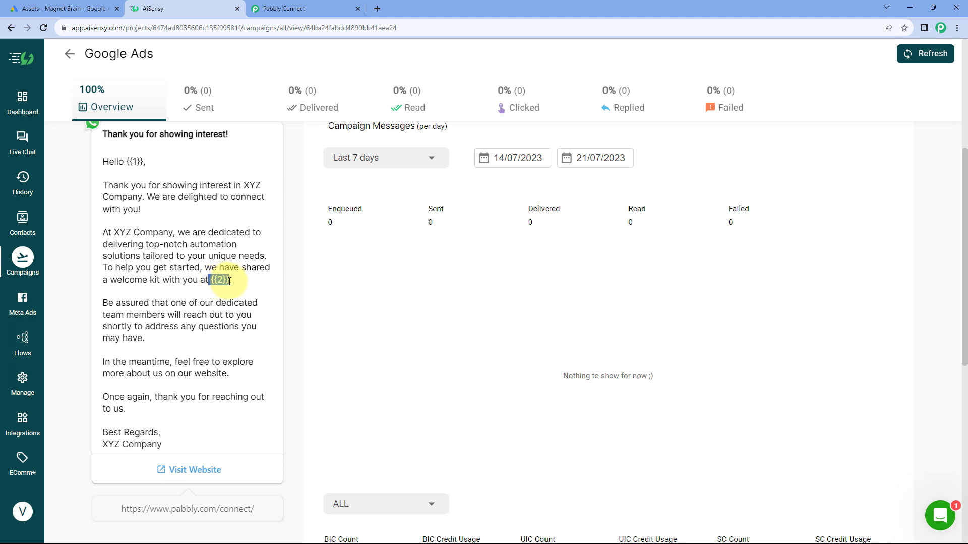
click(189, 282)
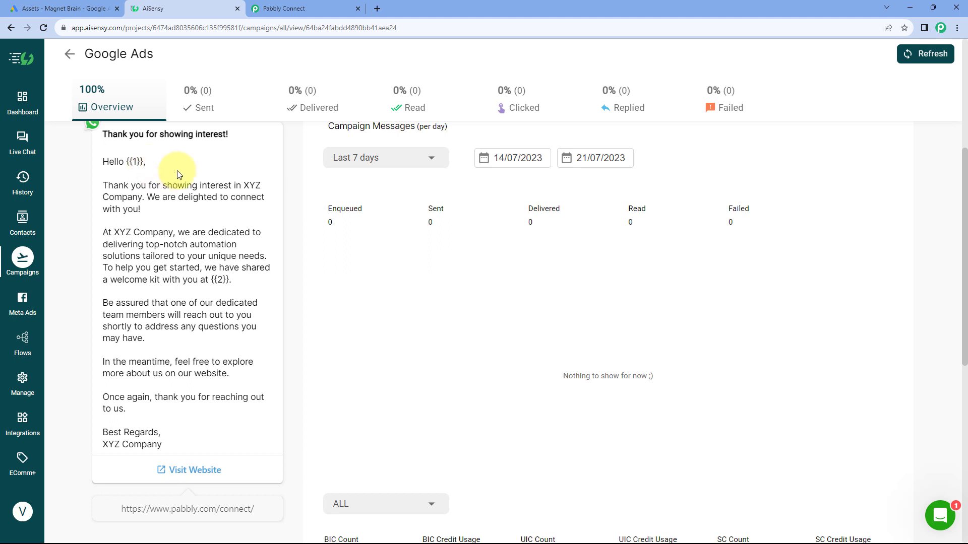
drag(144, 162, 127, 161)
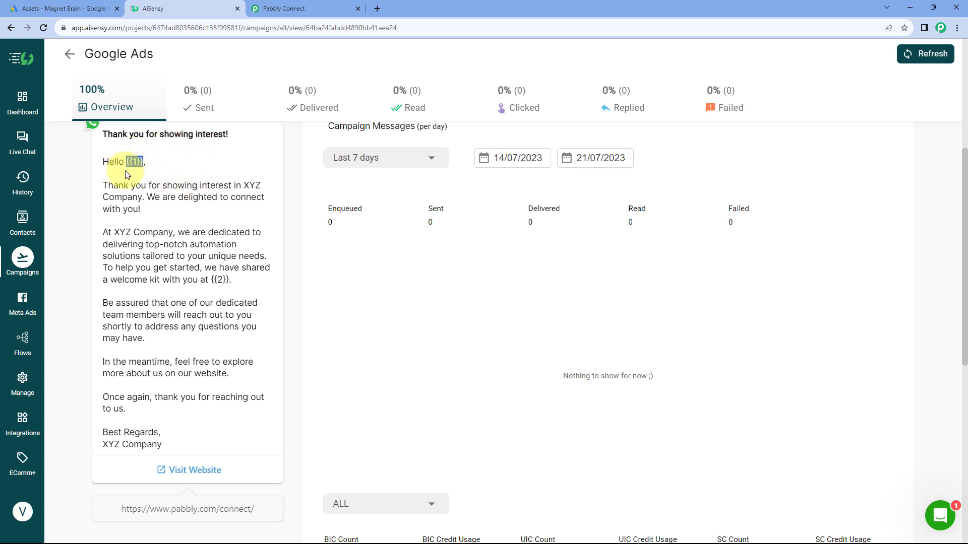
click(149, 160)
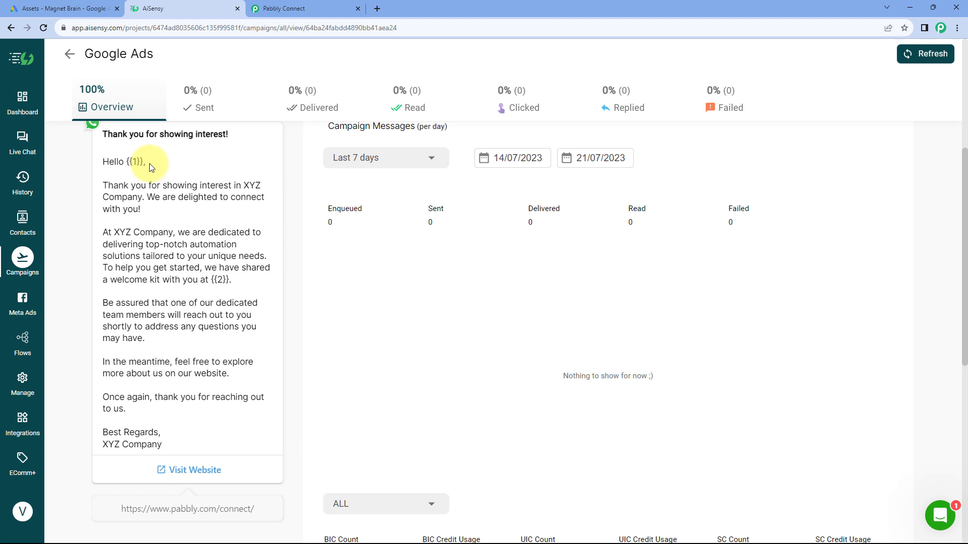
drag(143, 161, 130, 162)
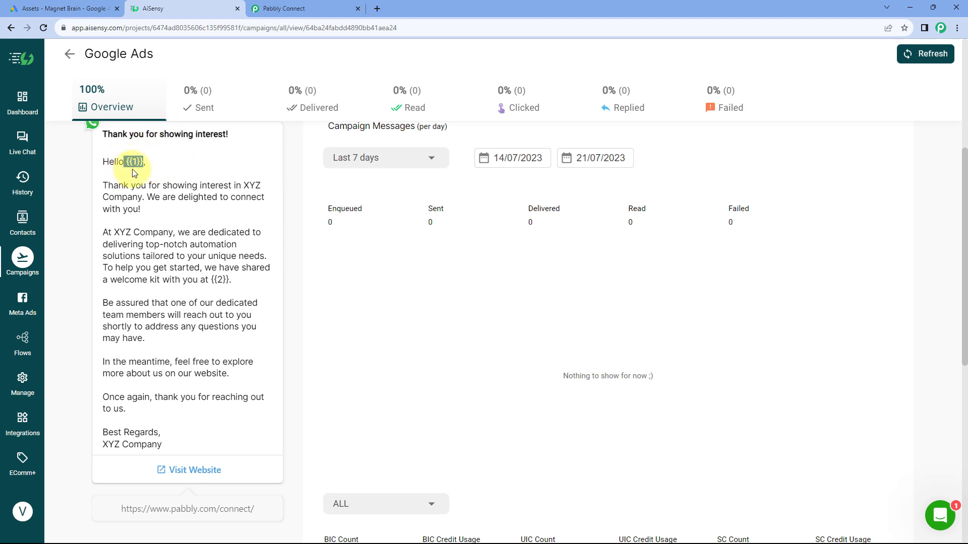
click(282, 8)
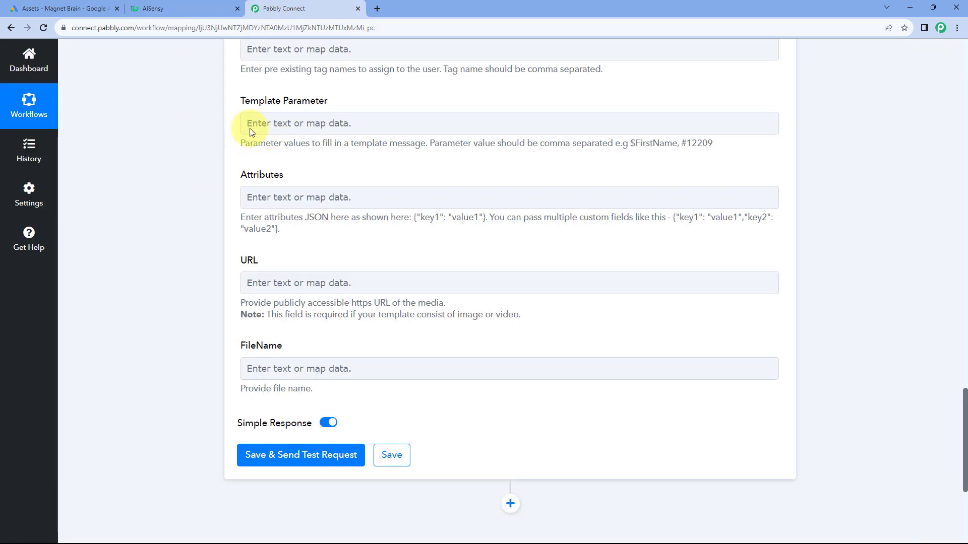
click(312, 123)
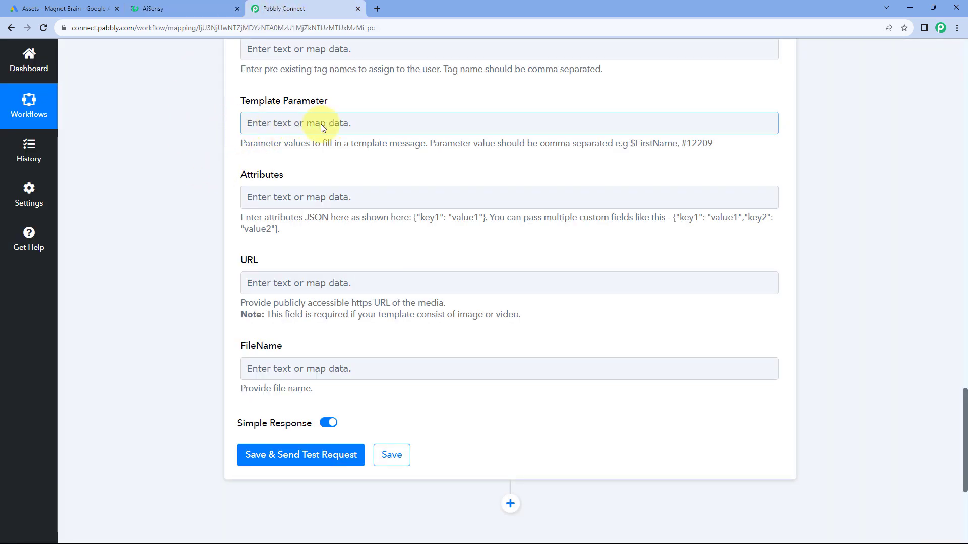
click(172, 9)
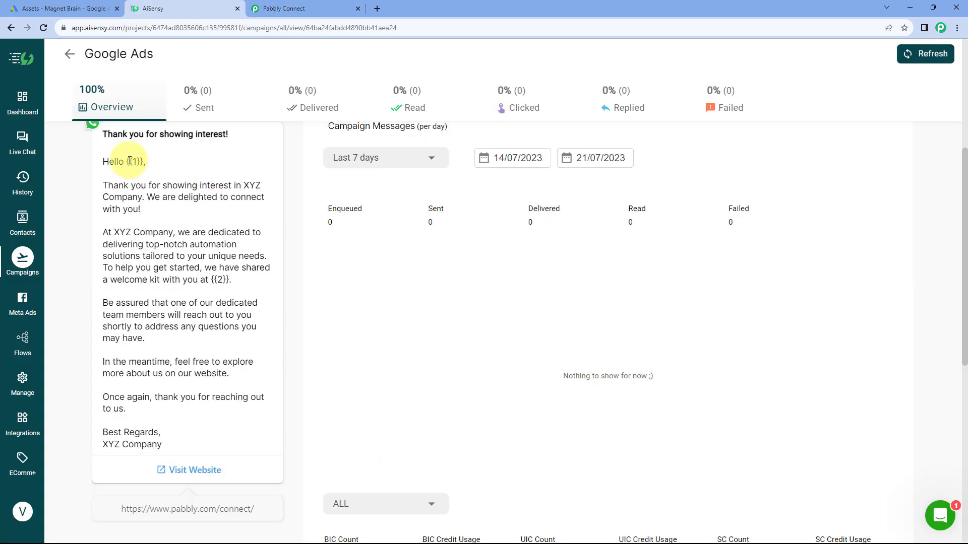
drag(127, 161, 145, 162)
click(281, 11)
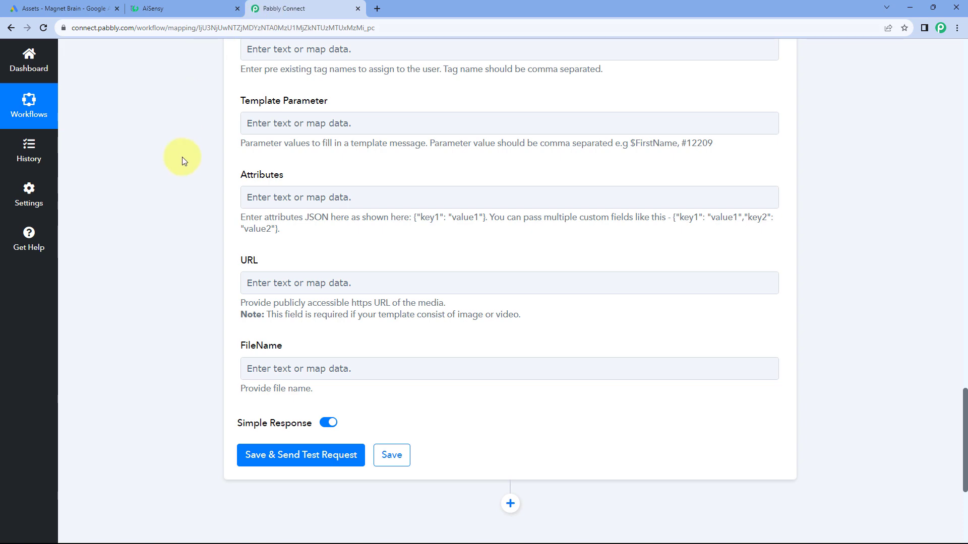
Examine the Google Ads trigger's response data for the first-name value that corresponds to the {{1}} variable in the AiSensy template
scroll(183, 156, up, 20)
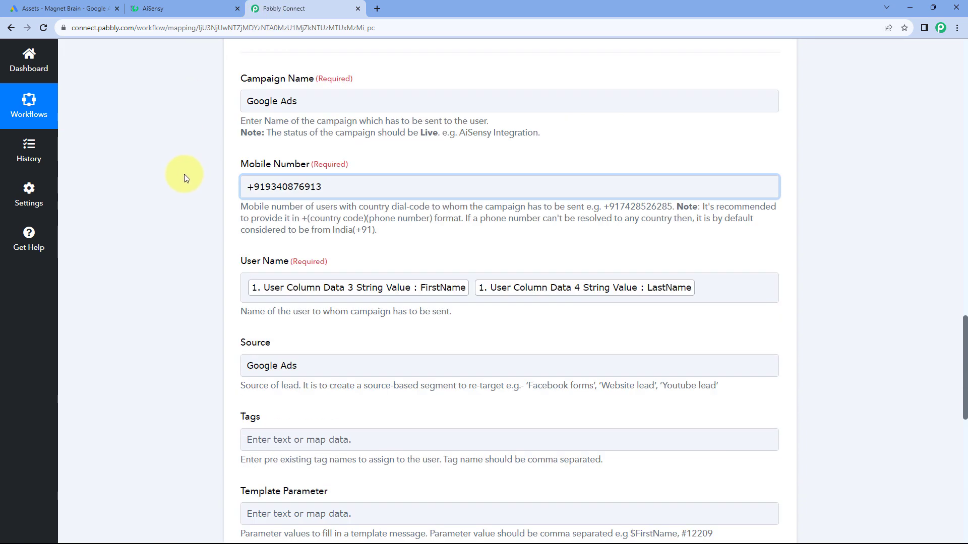
scroll(183, 180, up, 1)
scroll(584, 154, down, 2)
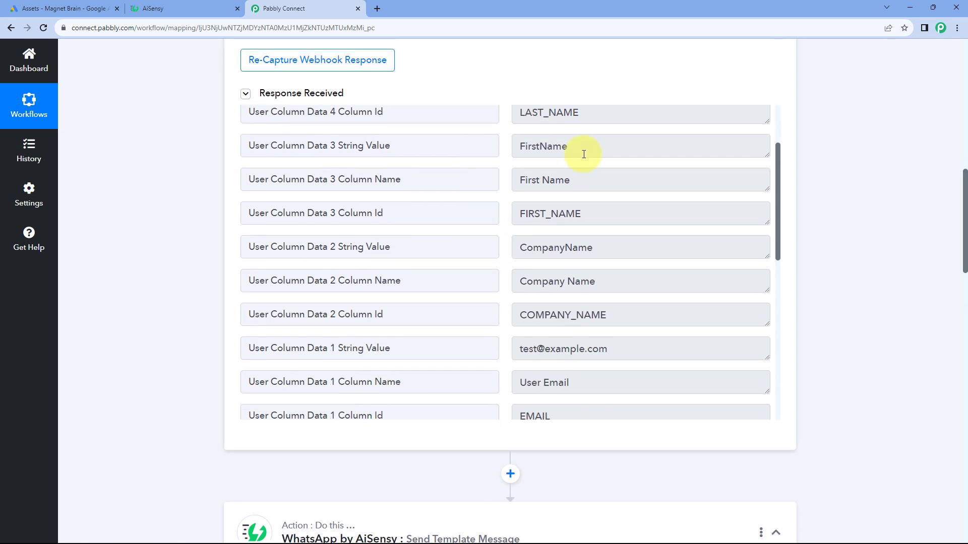
drag(583, 146, 514, 146)
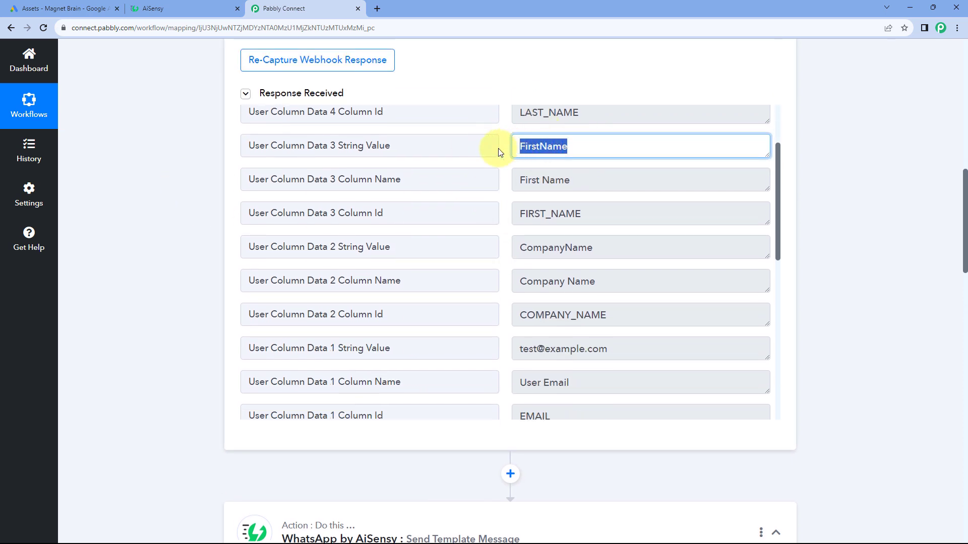
click(498, 148)
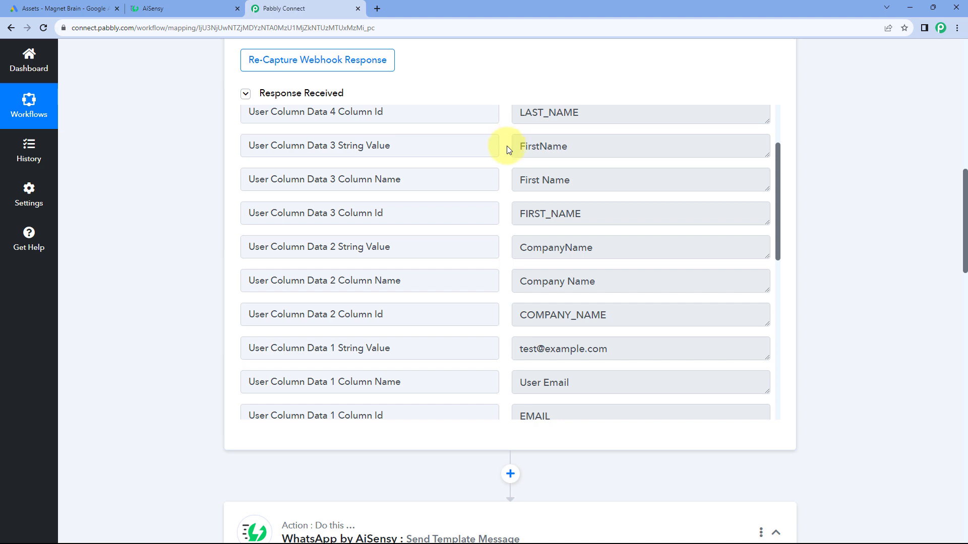
click(184, 8)
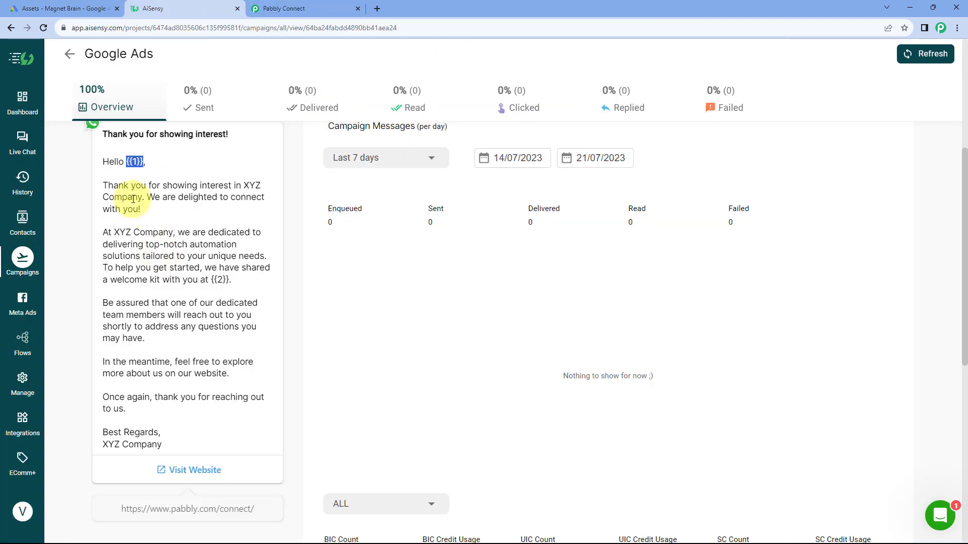
click(328, 8)
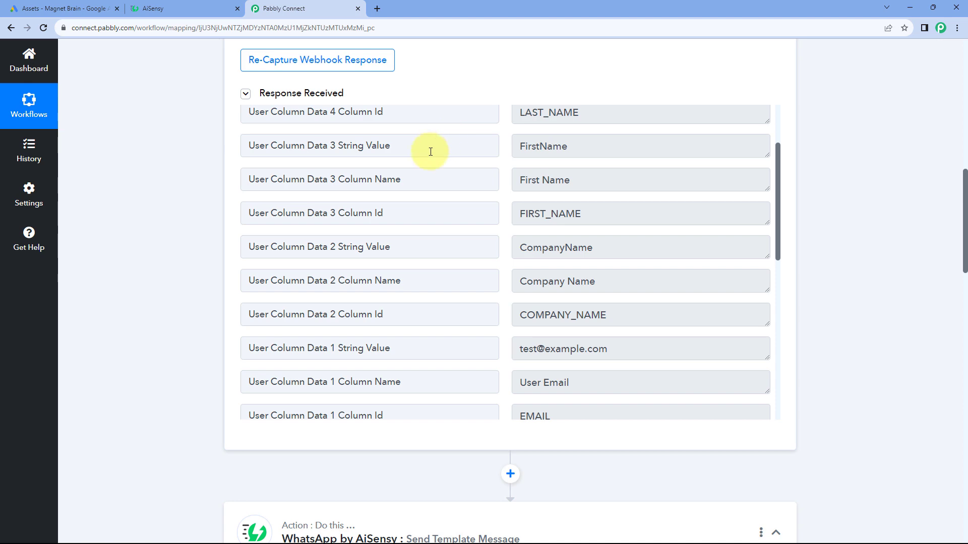
drag(587, 150, 516, 150)
click(495, 148)
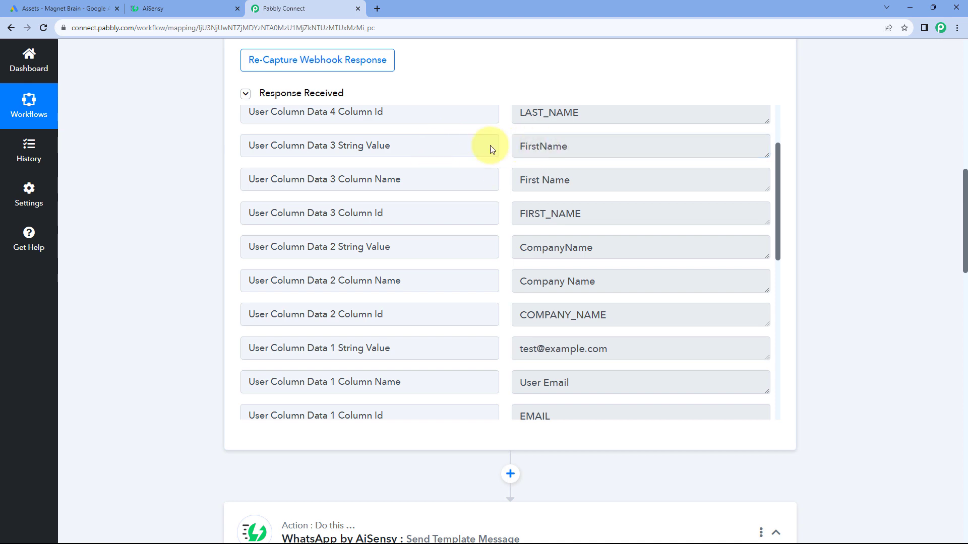
Map the Template Parameter field to User Column Data 3 String Value from the Google Ads step and check it against {{1}} in AiSensy
scroll(172, 197, down, 10)
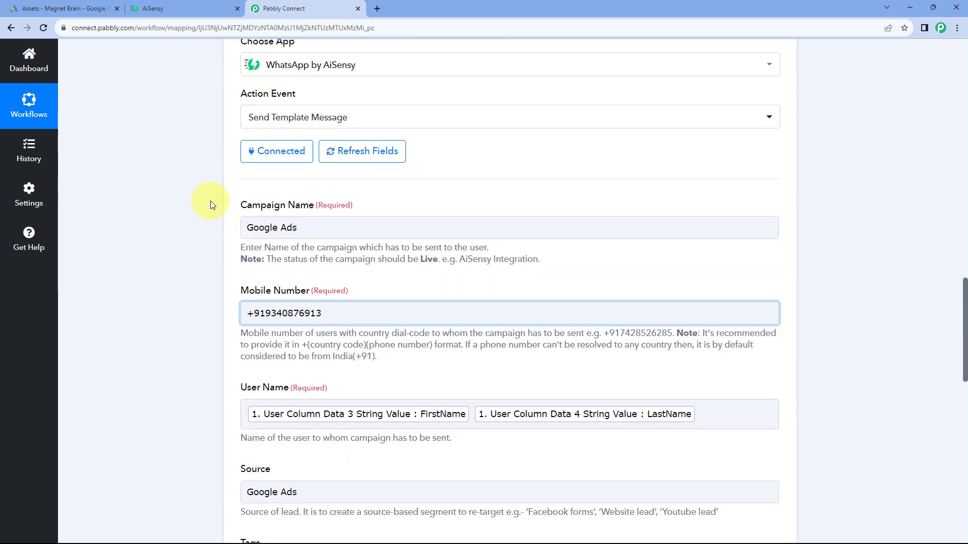
scroll(212, 199, down, 10)
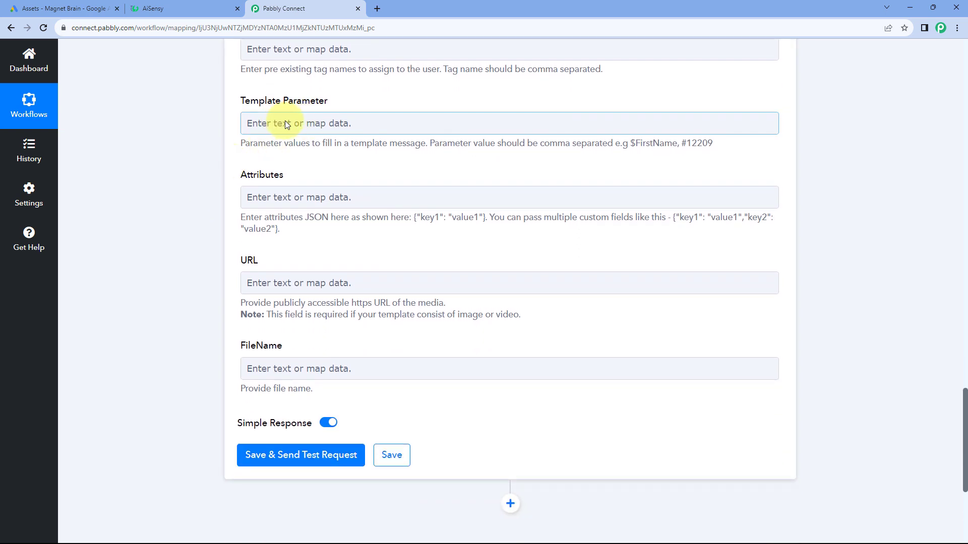
click(275, 123)
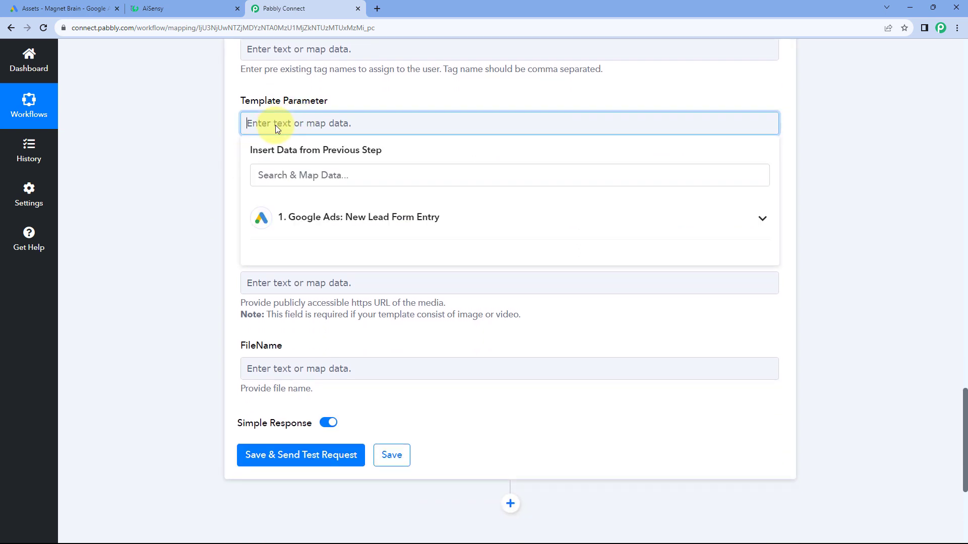
click(389, 225)
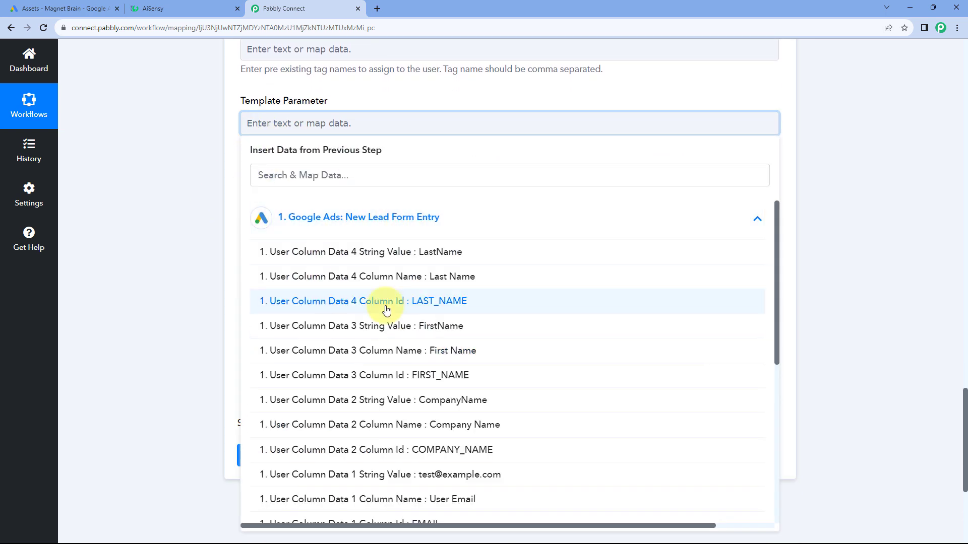
click(403, 325)
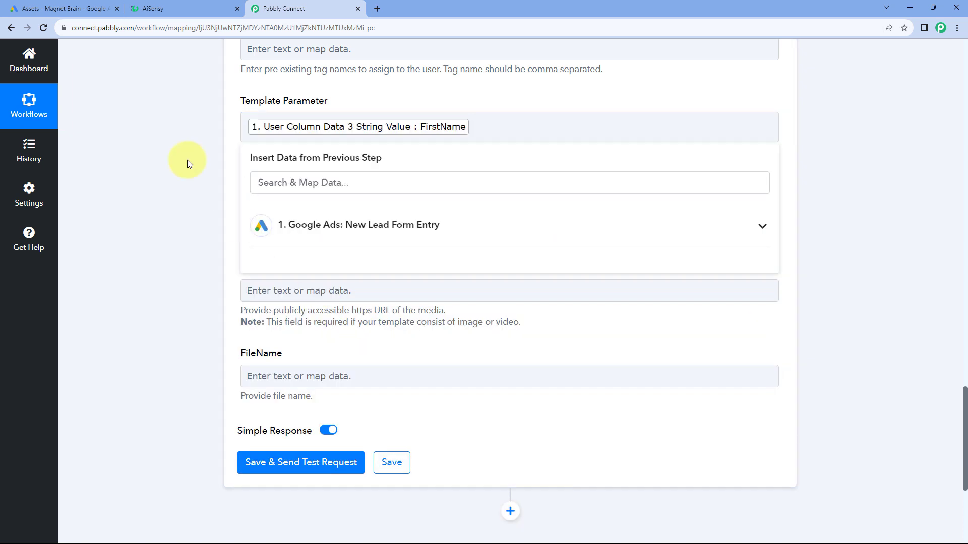
click(196, 170)
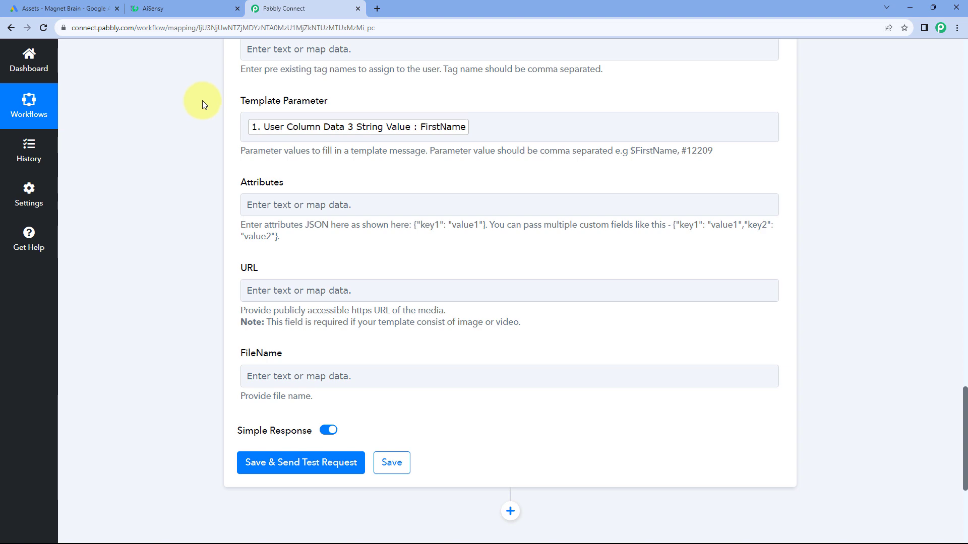
click(185, 4)
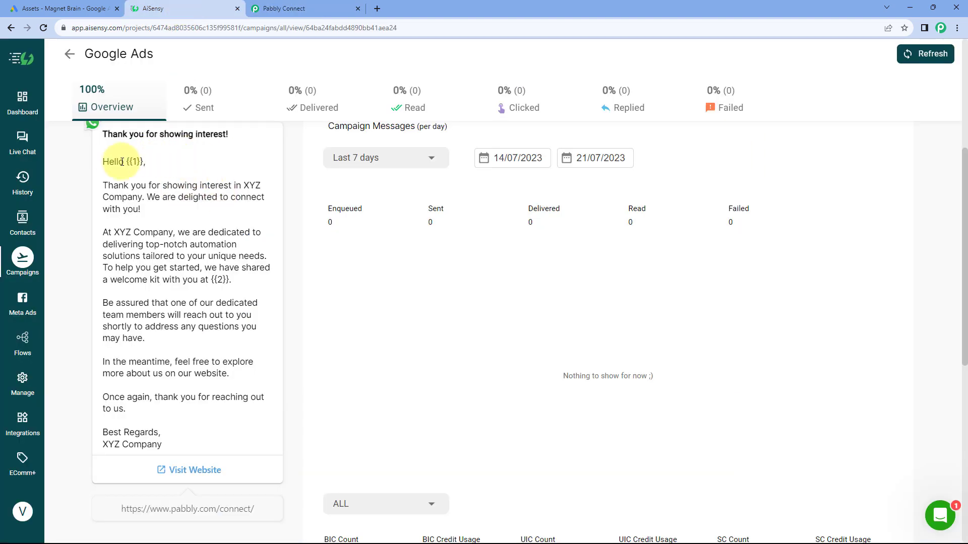
drag(127, 160, 155, 161)
click(334, 8)
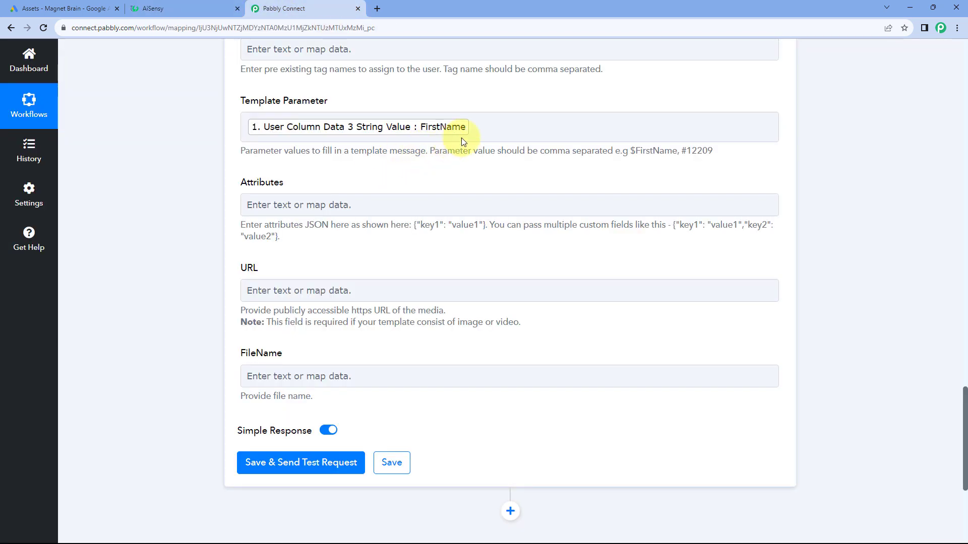
For the AiSensy template's {{2}} variable, append a comma and User Column Data 1 String Value to the Template Parameter field in Pabbly Connect
click(198, 5)
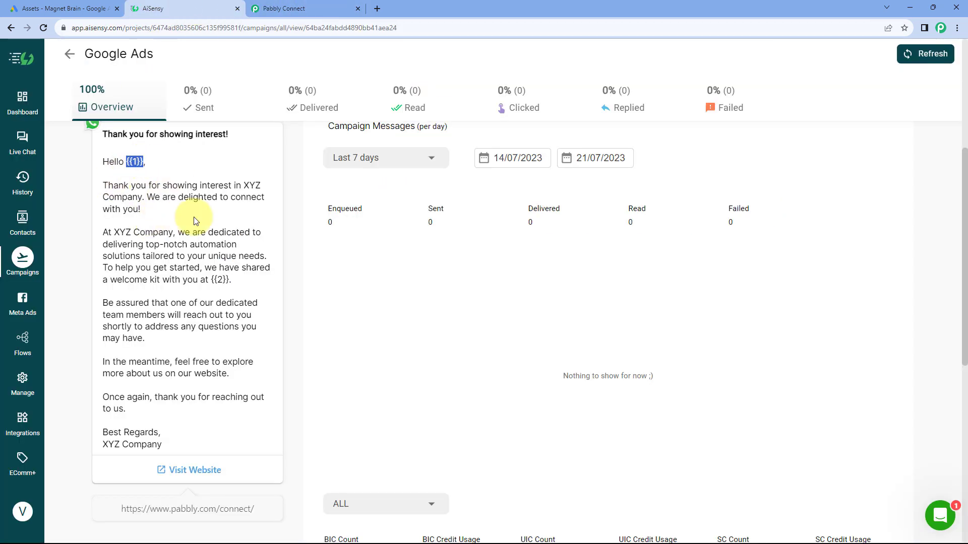
drag(212, 279, 229, 279)
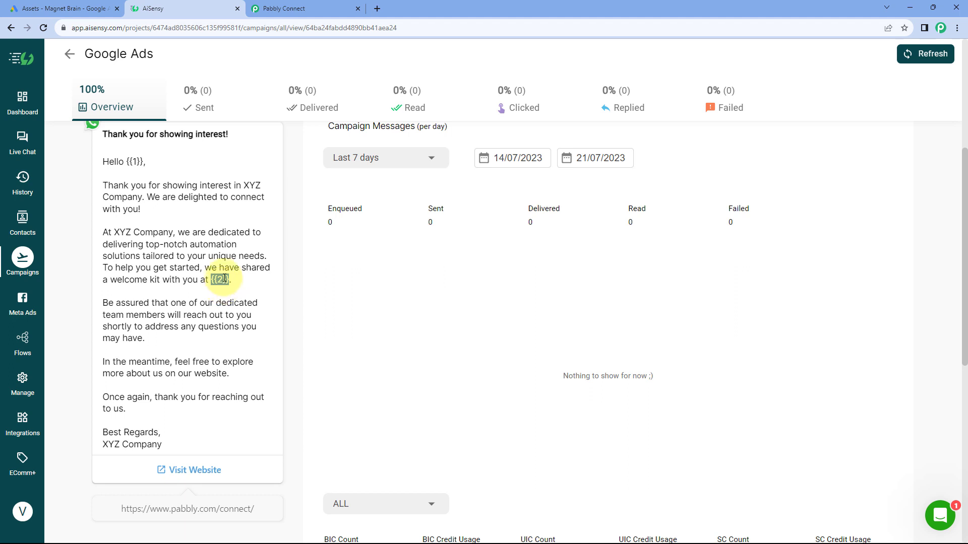
click(272, 8)
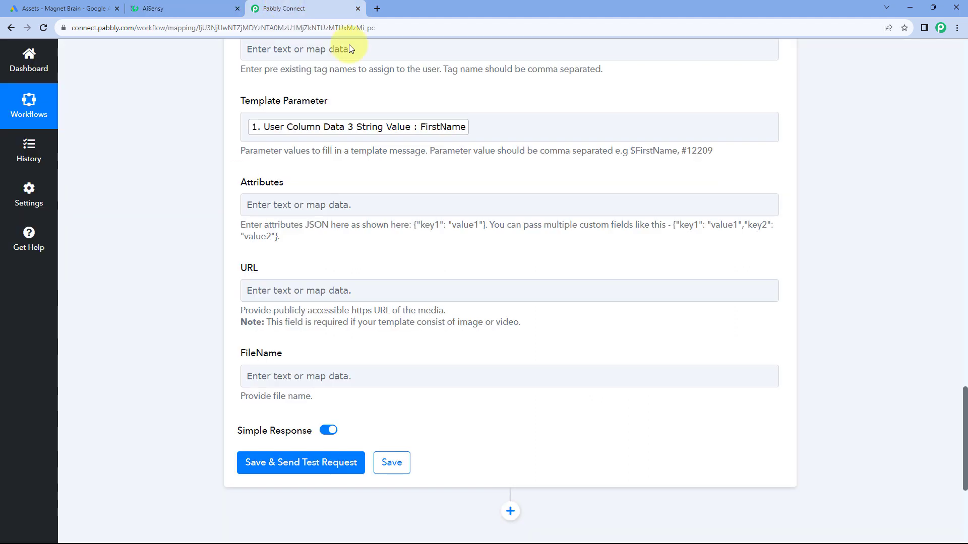
click(484, 128)
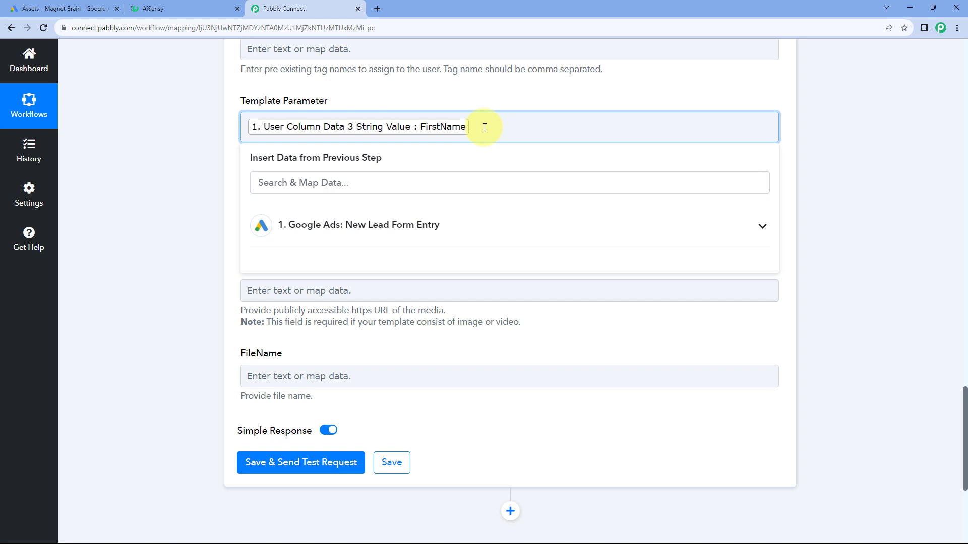
text(,)
click(387, 228)
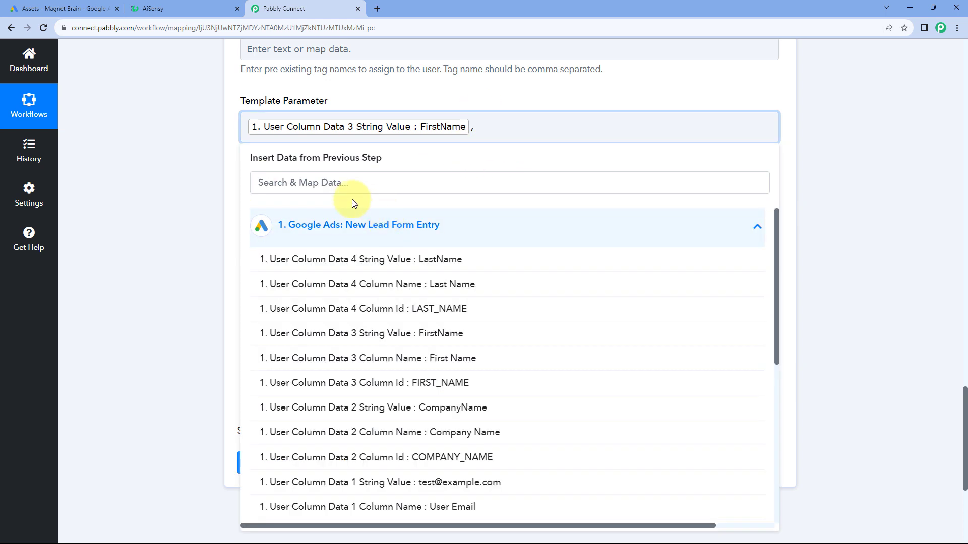
scroll(341, 257, down, 4)
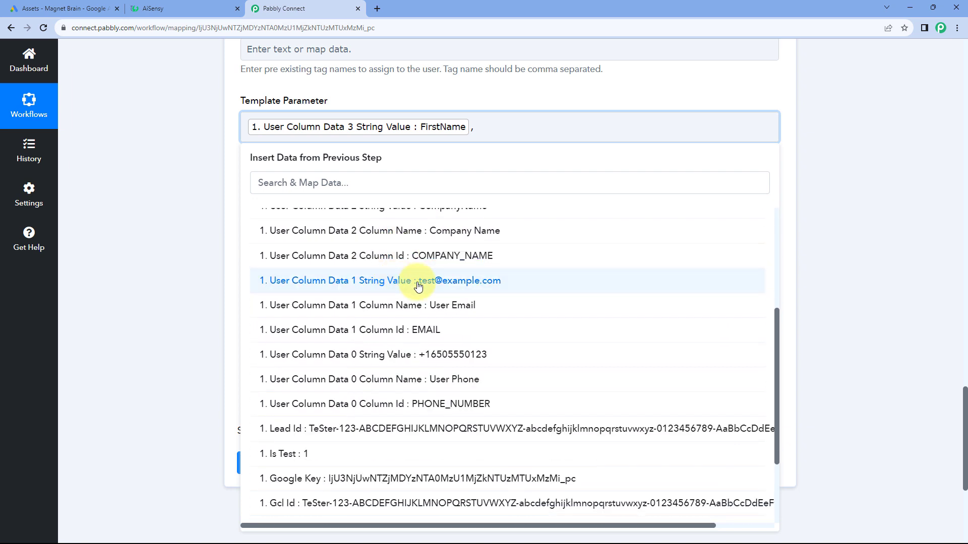
click(409, 280)
click(195, 167)
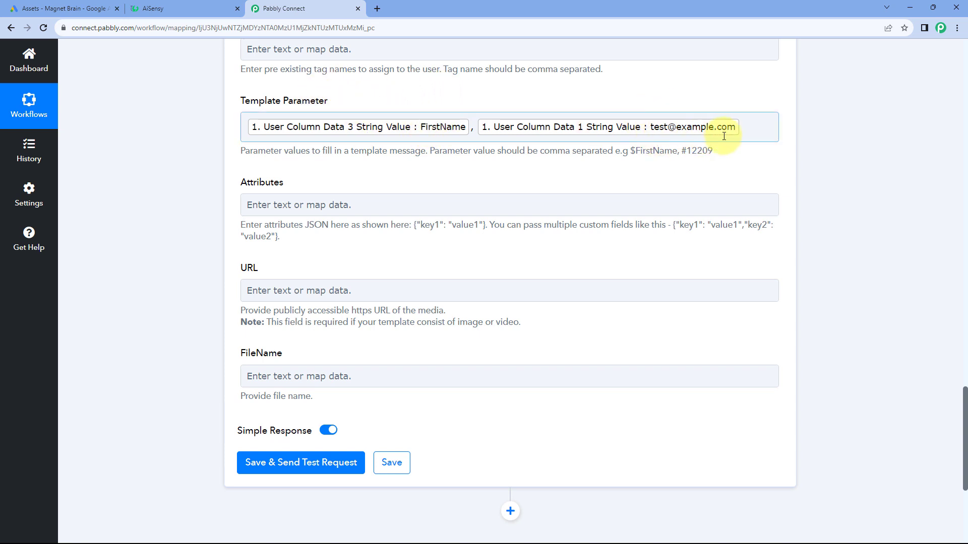
Compare the order of the mapped template parameters in Pabbly Connect with the variables in the AiSensy template message
click(160, 9)
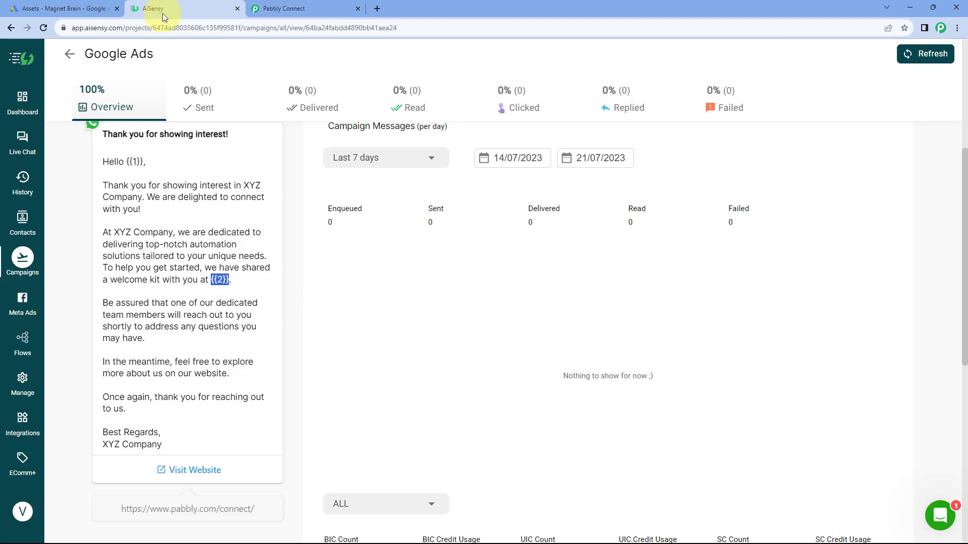
click(311, 6)
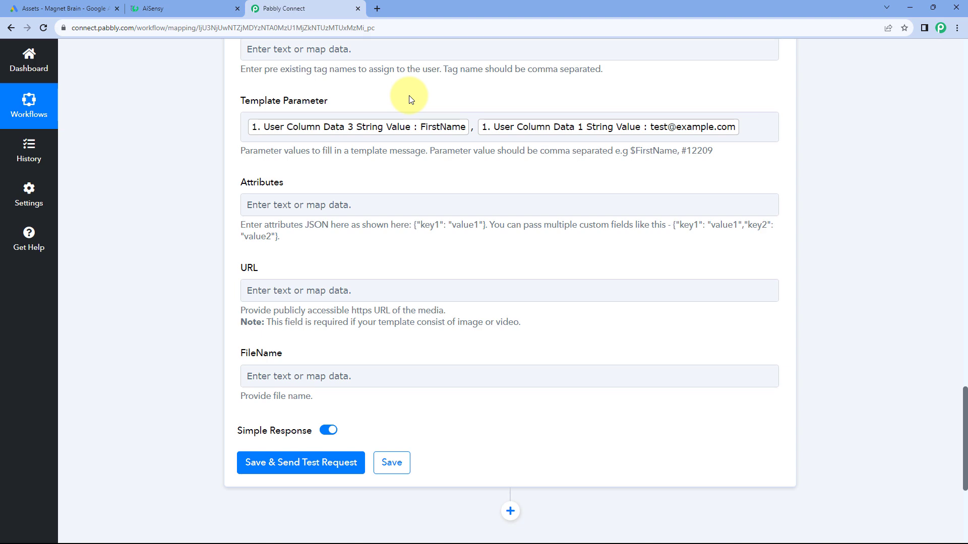
click(209, 6)
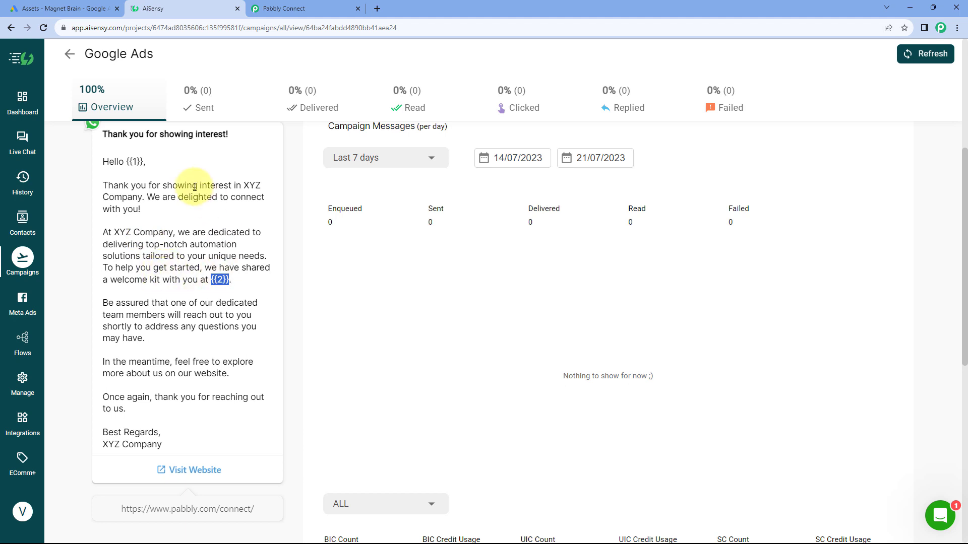
click(286, 8)
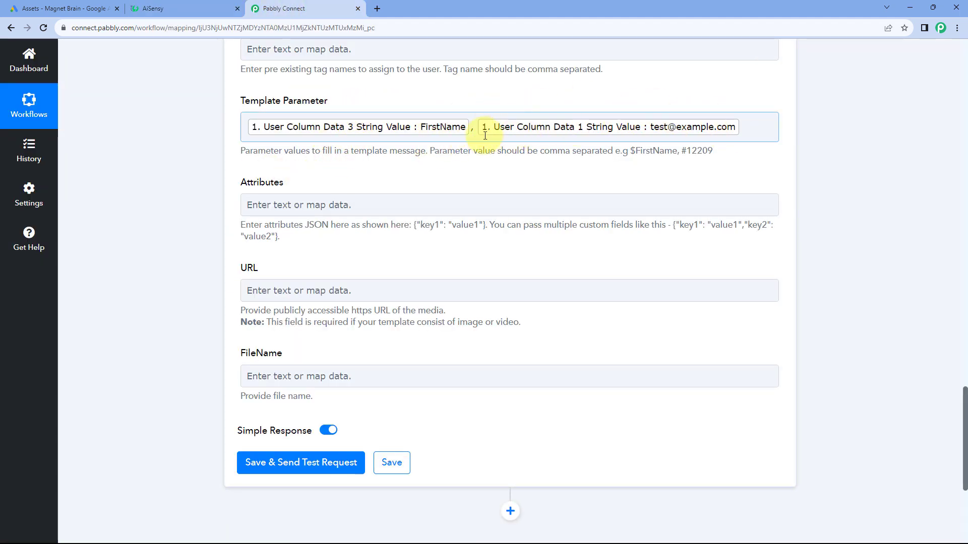
Recheck the two comma-separated values in the Template Parameter field against the {{1}} and {{2}} variables of the AiSensy message
click(751, 127)
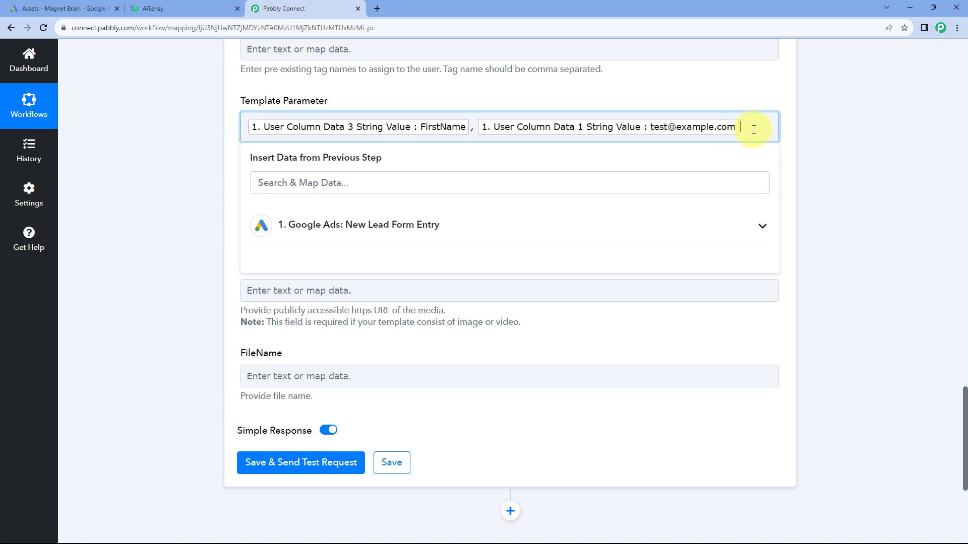
click(610, 91)
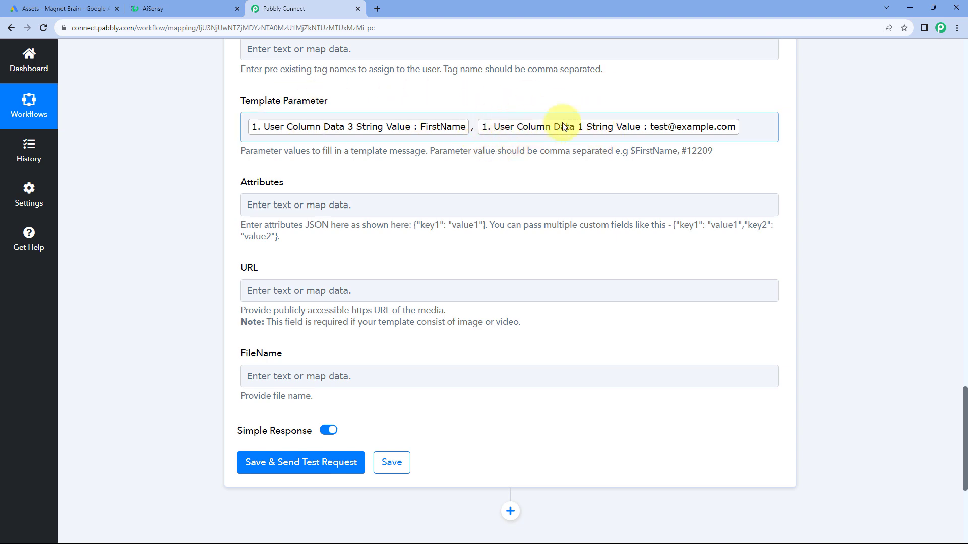
click(186, 8)
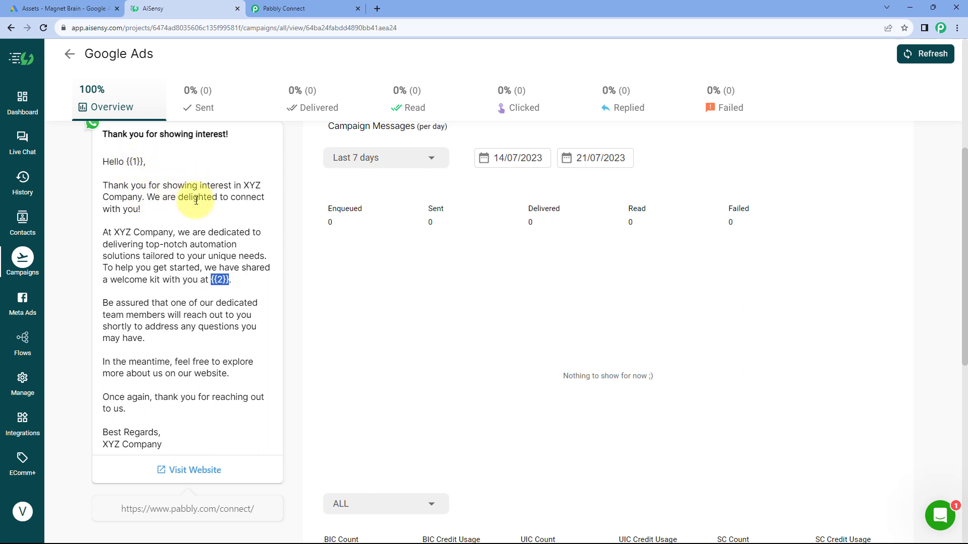
click(313, 8)
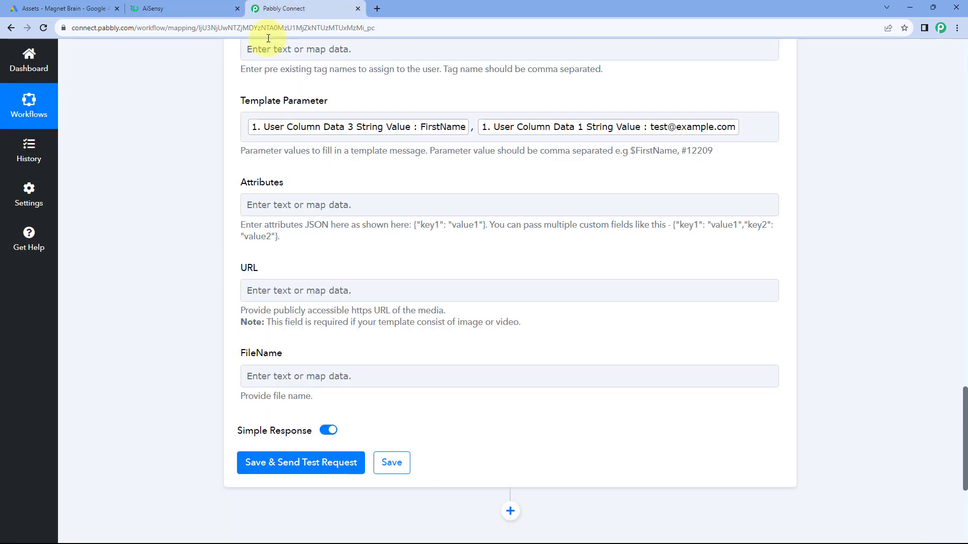
Check the AiSensy template for media or files that the action's optional Attributes, URL and FileName fields would have to supply
scroll(177, 150, down, 2)
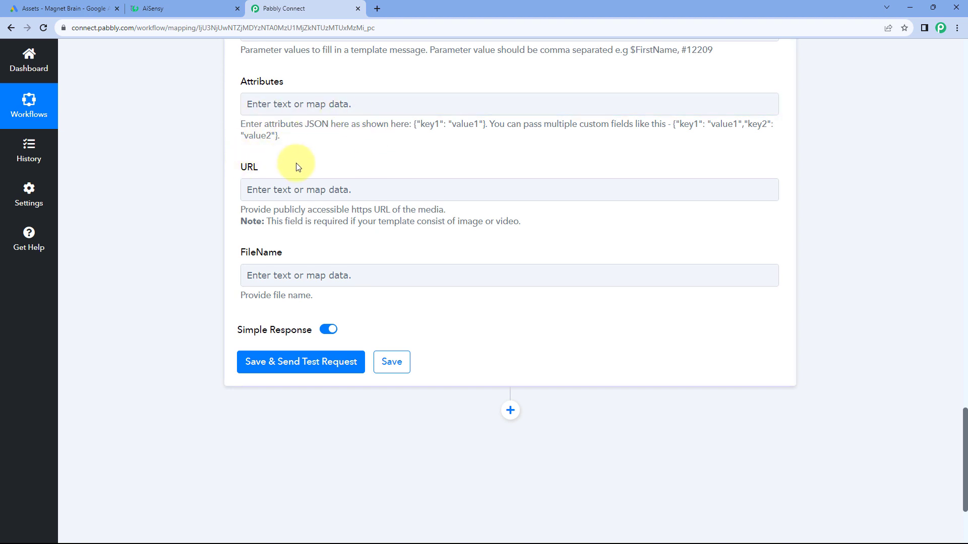
click(186, 7)
scroll(239, 210, up, 1)
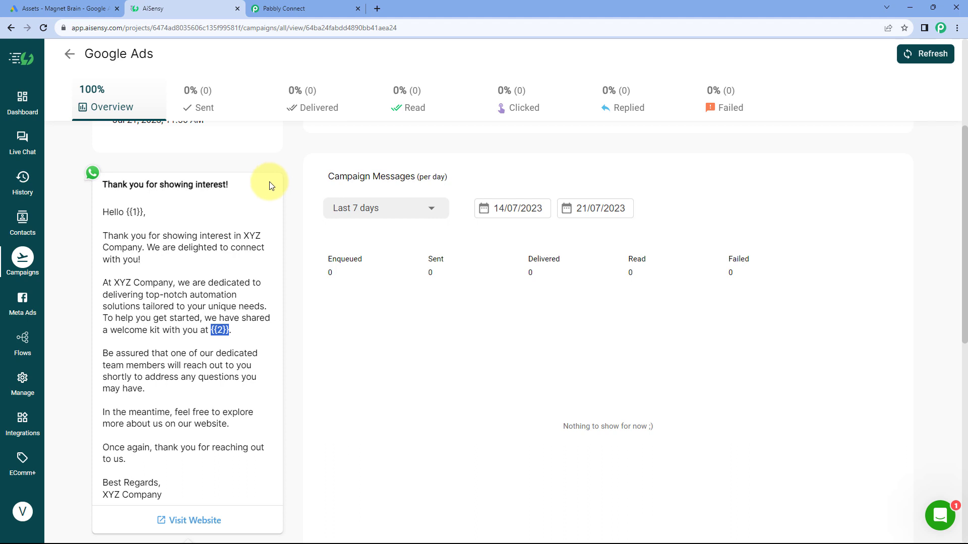
click(282, 8)
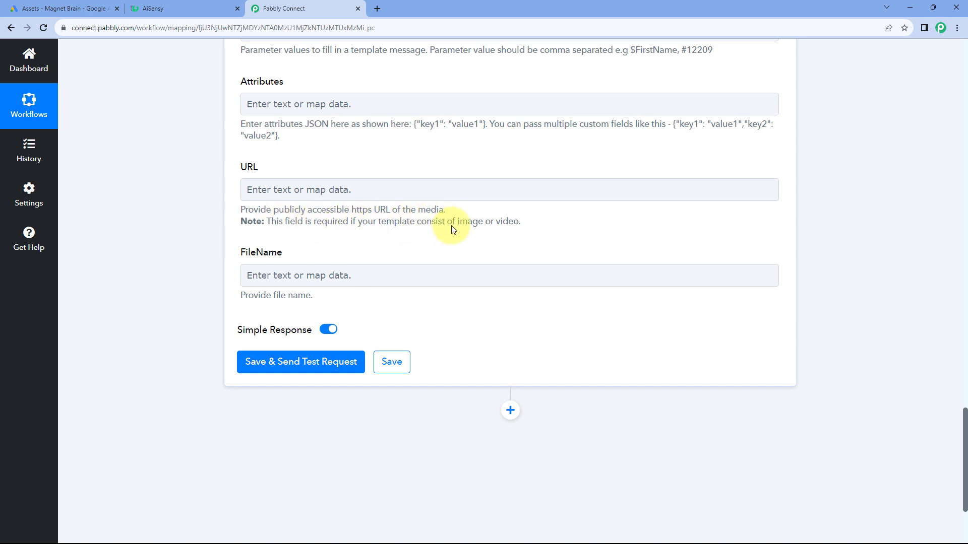
click(177, 8)
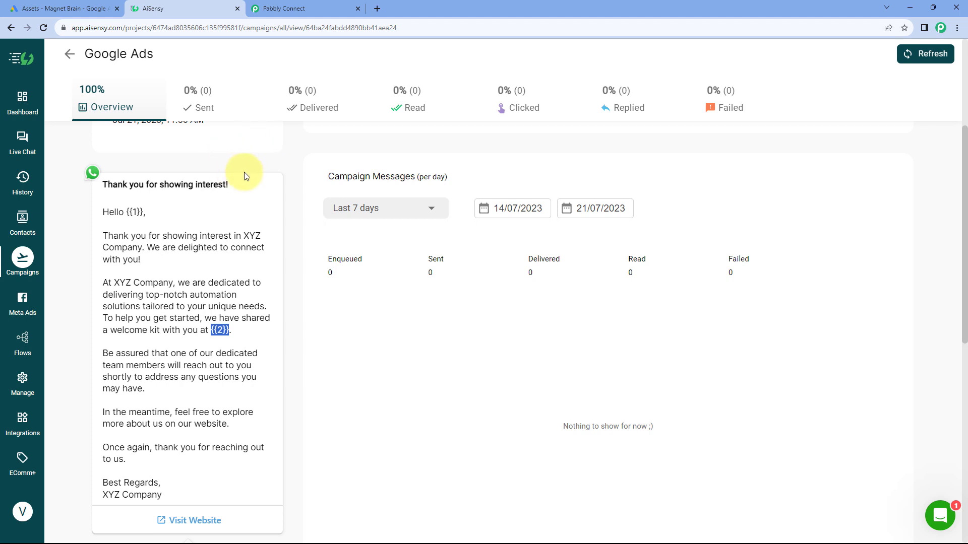
click(299, 10)
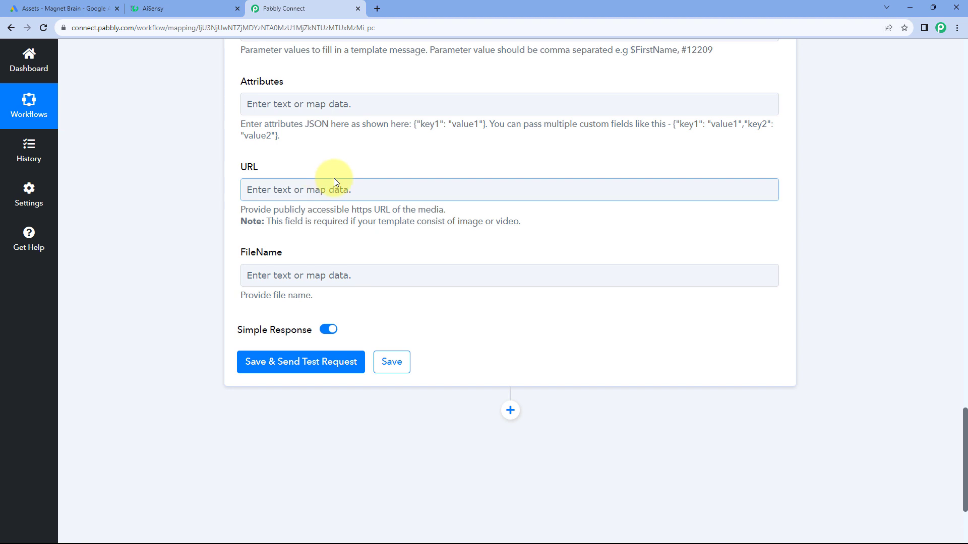
click(203, 3)
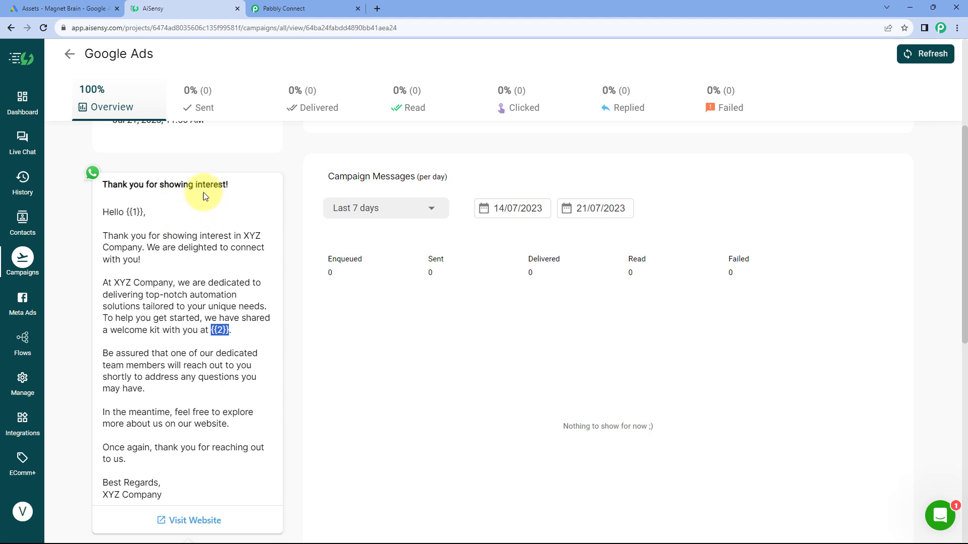
click(312, 10)
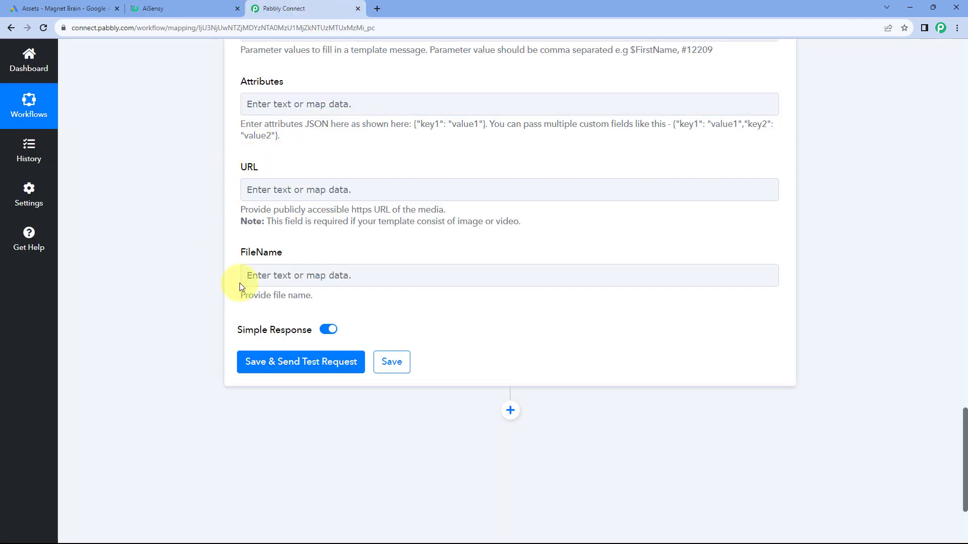
Leave Attributes, URL and FileName empty, then save the AiSensy action and send a test request
click(302, 277)
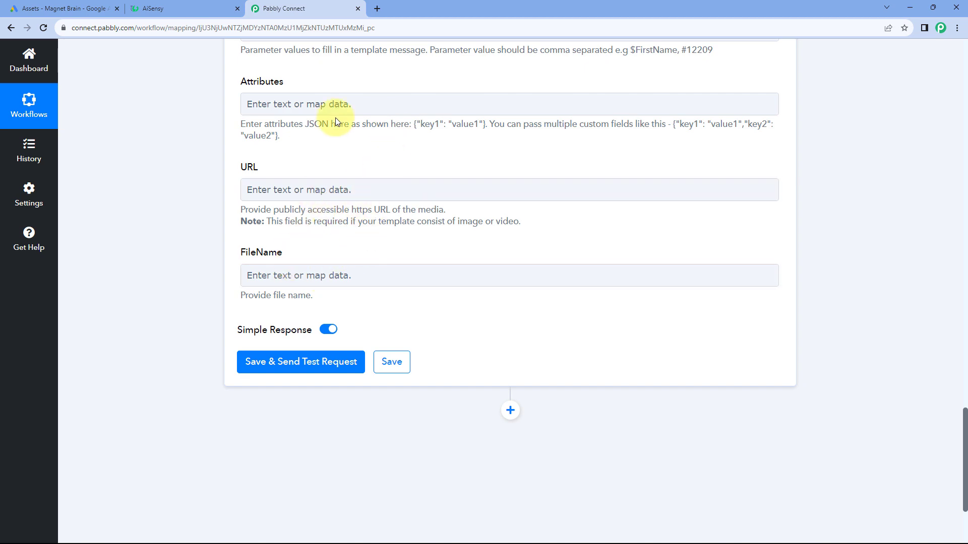
scroll(303, 126, up, 3)
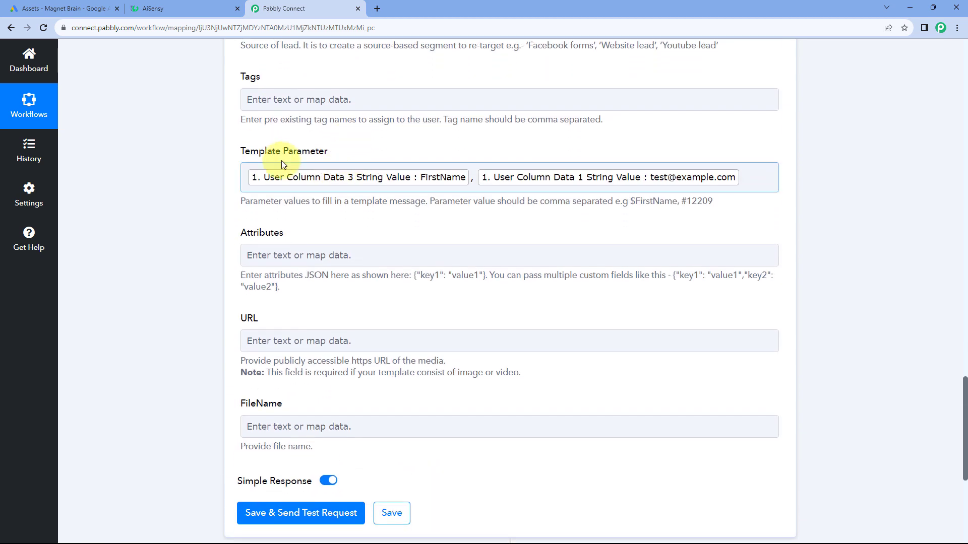
scroll(225, 166, down, 6)
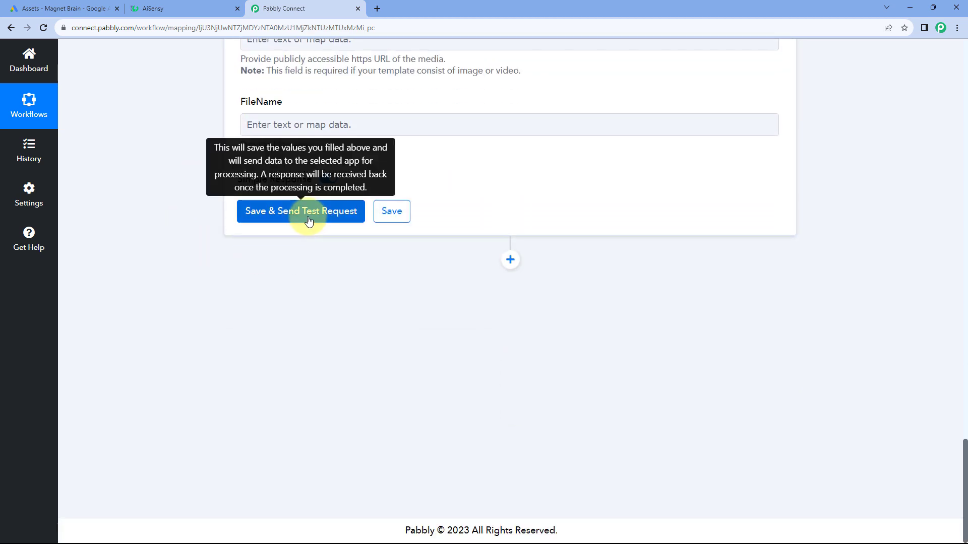
click(309, 221)
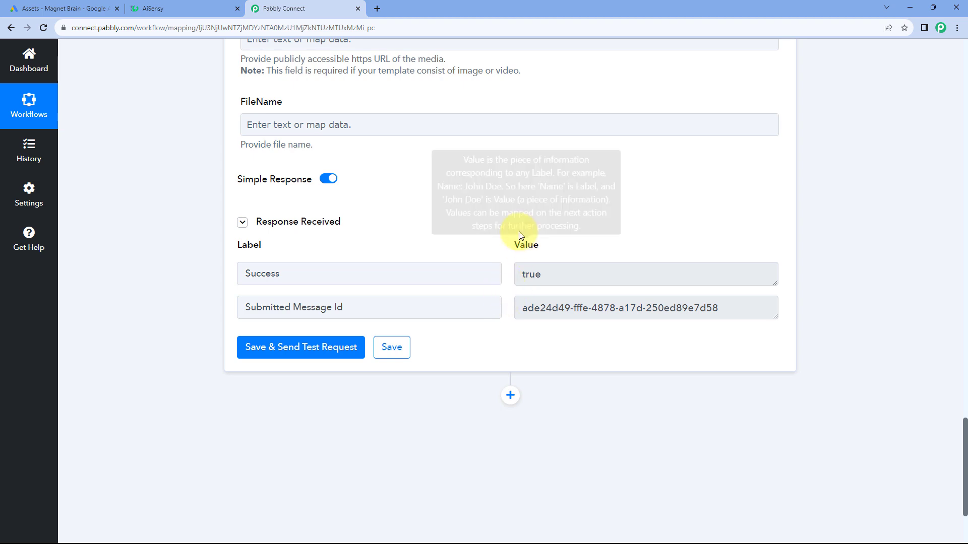
Review the AiSensy action's mapped fields up to the recipient's number in the Mobile Number field
scroll(460, 259, up, 5)
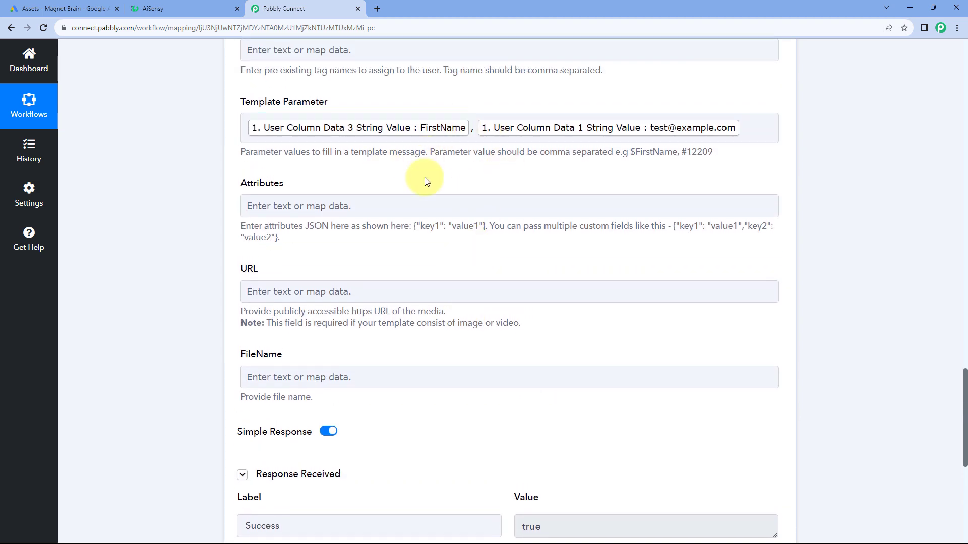
scroll(454, 151, up, 2)
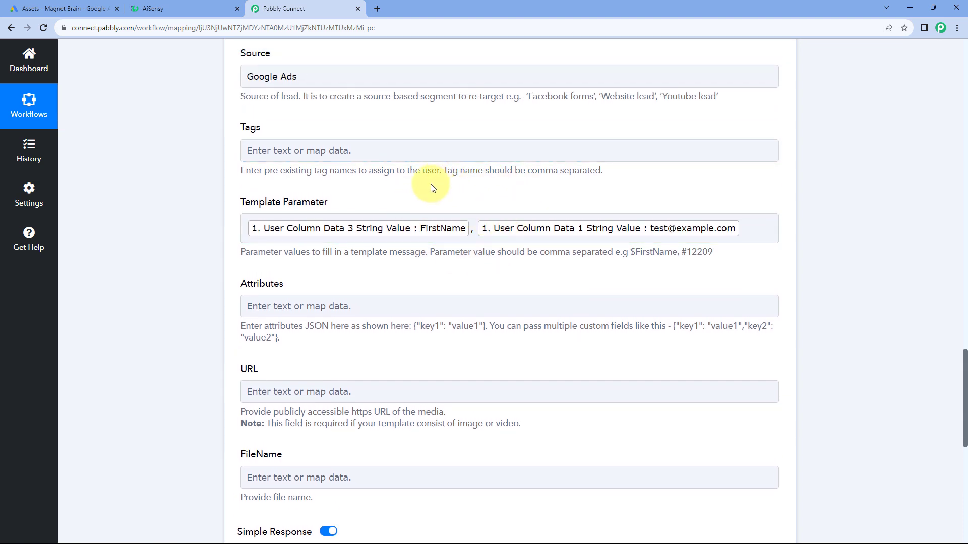
scroll(432, 188, up, 2)
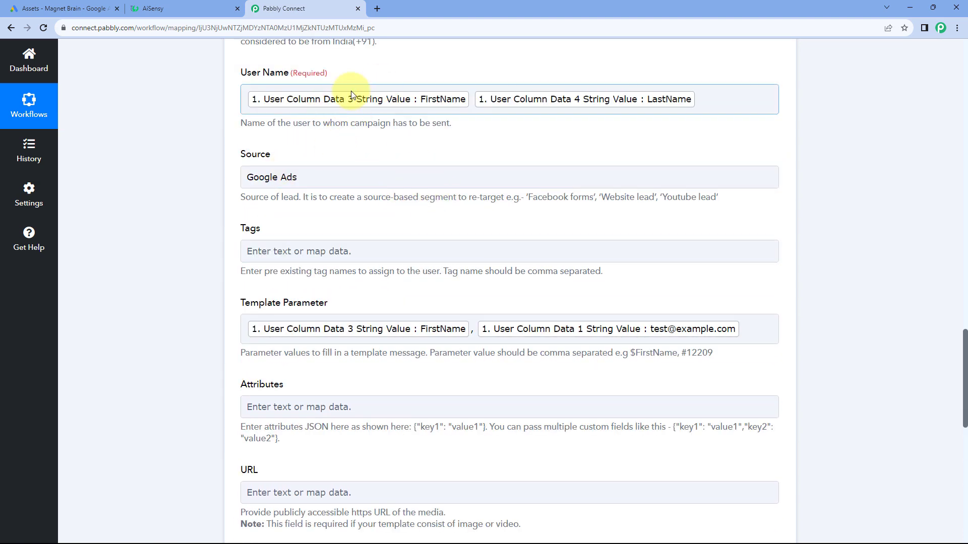
scroll(425, 190, up, 3)
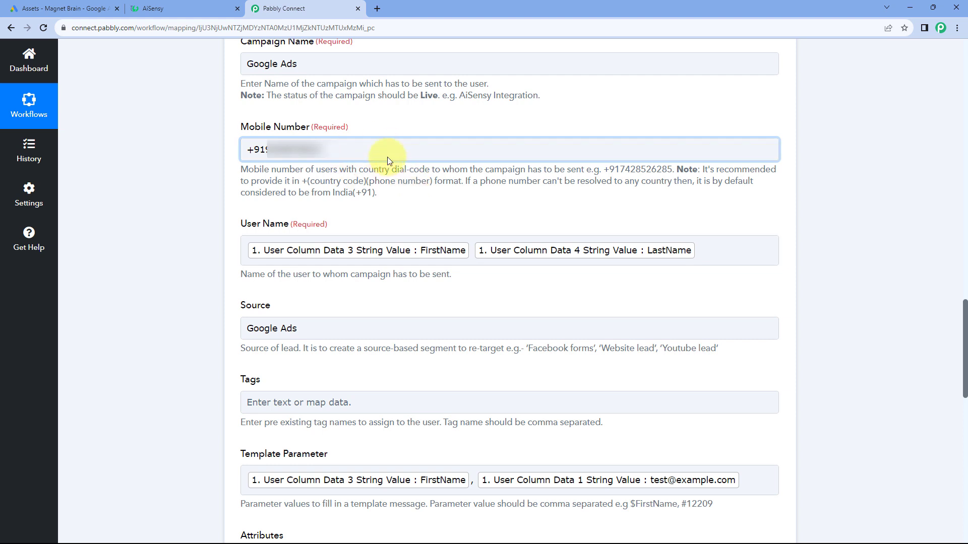
drag(328, 151, 244, 149)
click(338, 151)
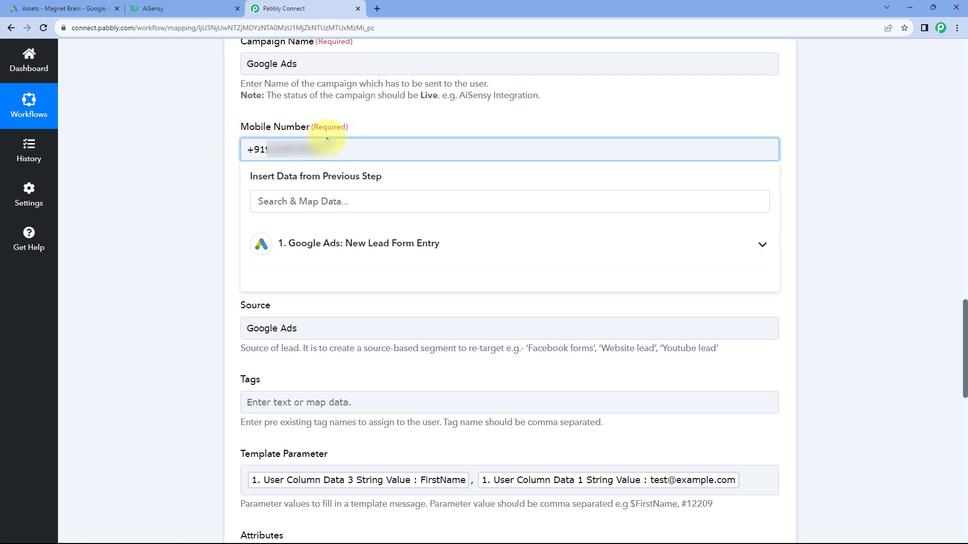
click(373, 127)
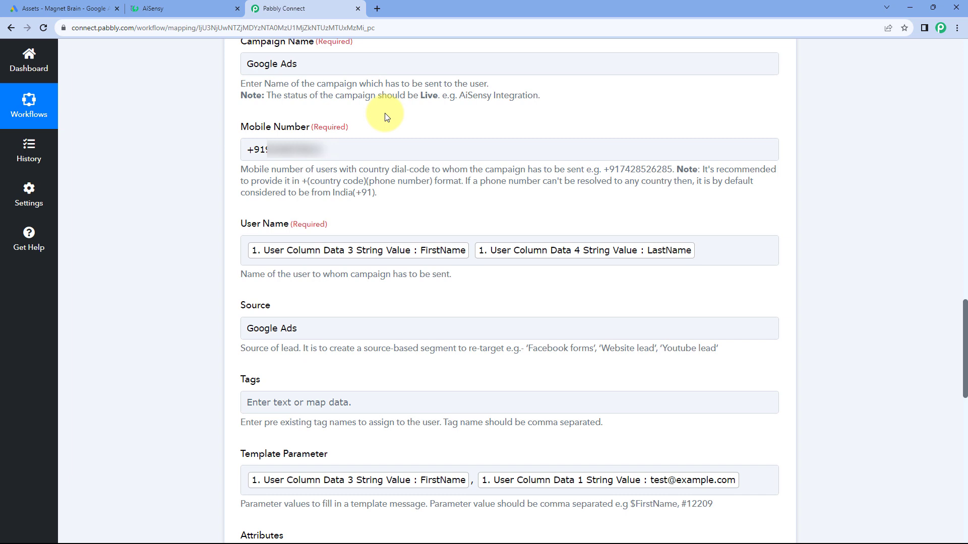
drag(327, 149, 246, 150)
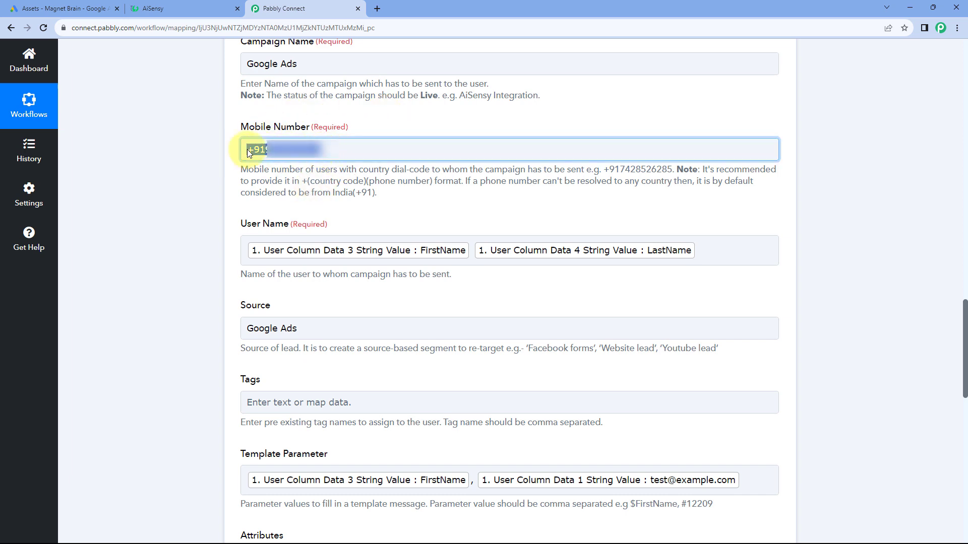
click(350, 119)
Open WhatsApp Web in a new browser tab, open the "Thank you for showing interest!" chat and accept the unknown-business notice
click(377, 8)
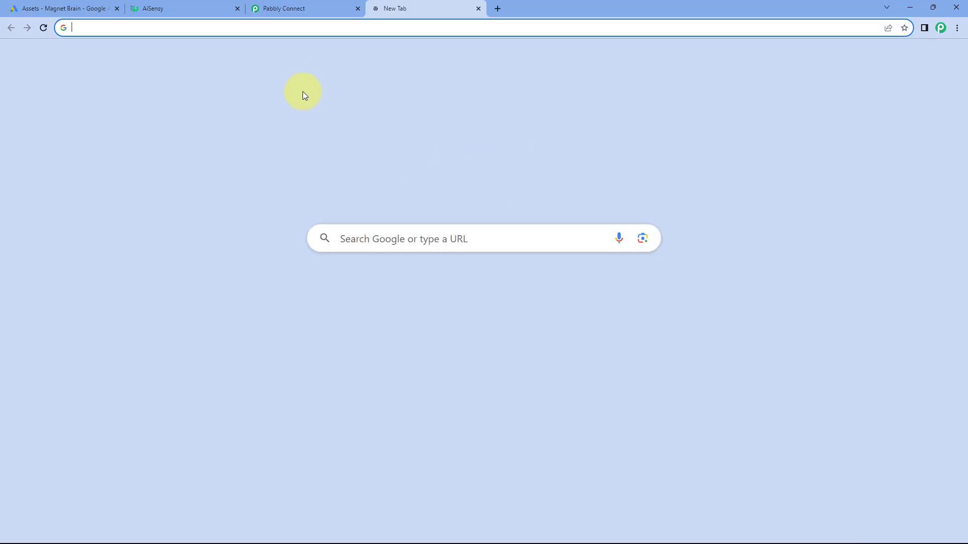
text(we)
key(Return)
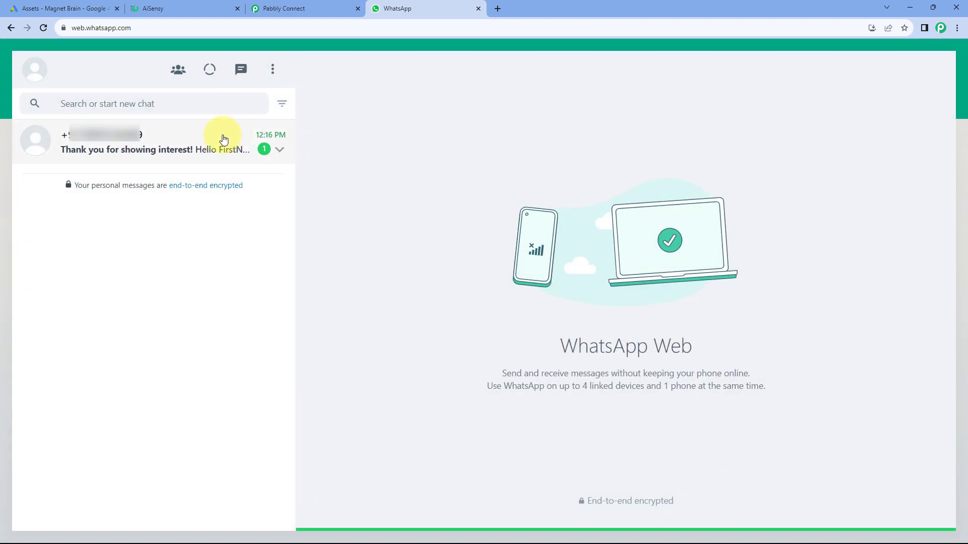
click(214, 141)
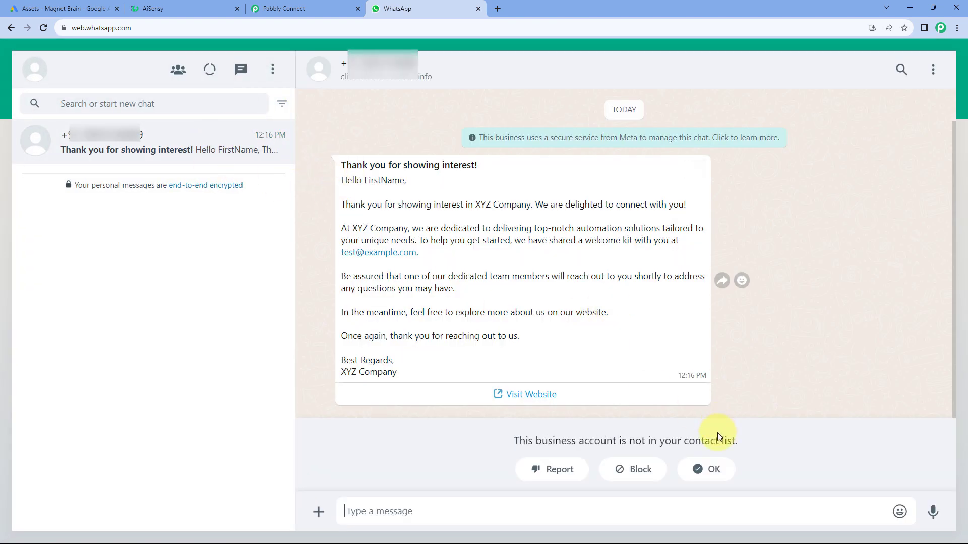
click(717, 471)
Compare the first name in the received WhatsApp message with the first value mapped in Pabbly Connect's Template Parameter field
click(306, 10)
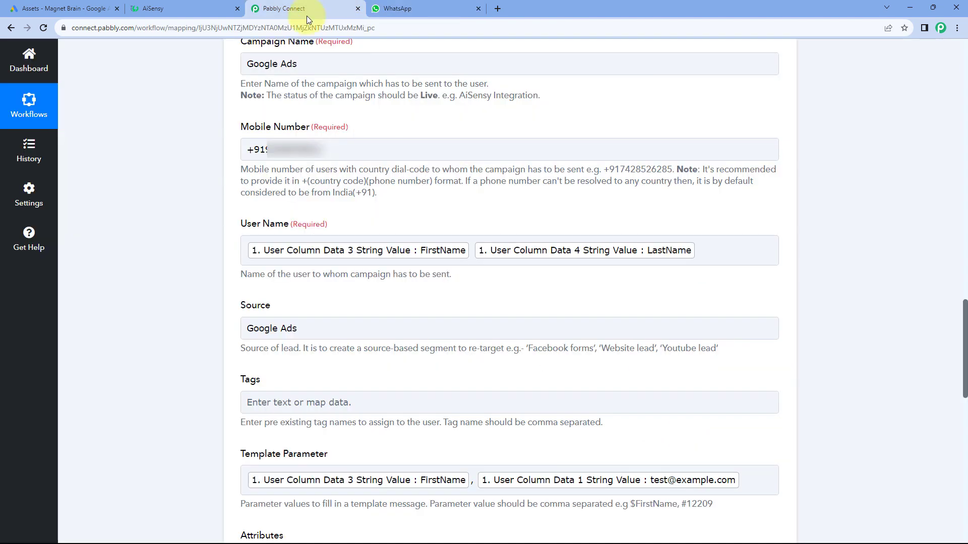
click(398, 9)
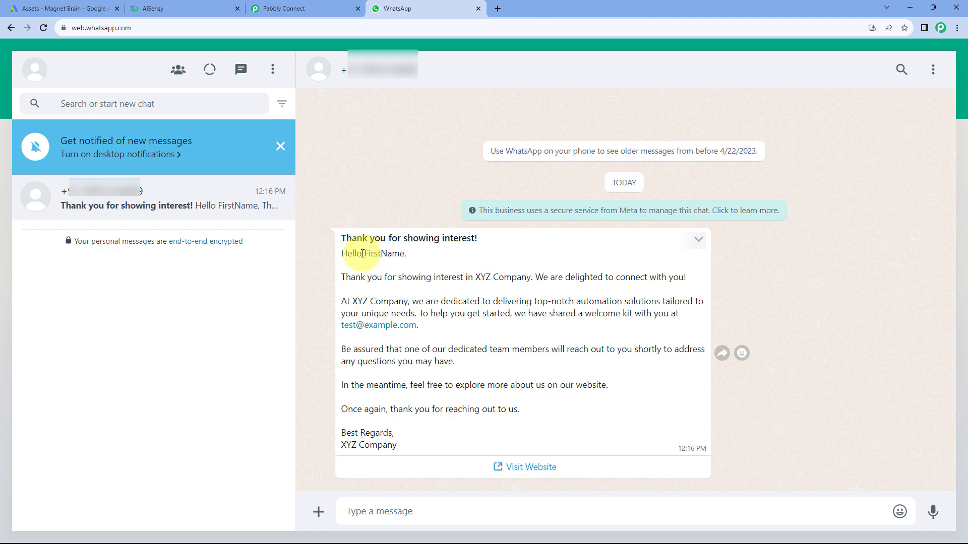
drag(365, 255, 403, 254)
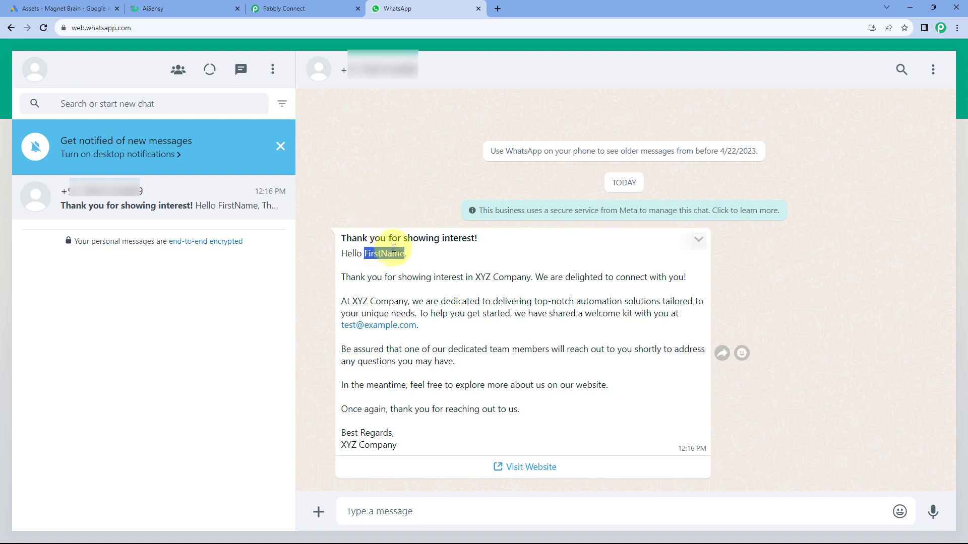
click(297, 9)
scroll(202, 243, down, 4)
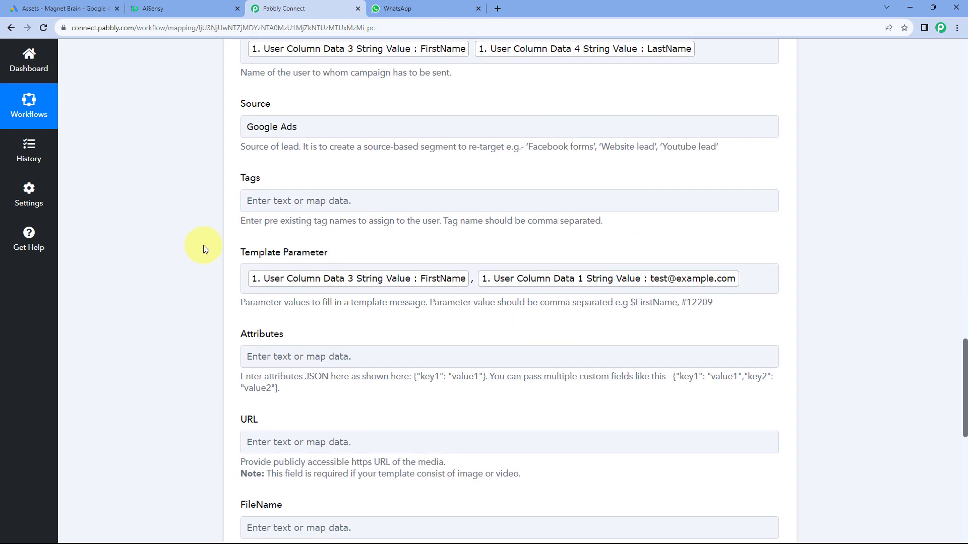
scroll(204, 245, down, 2)
click(375, 9)
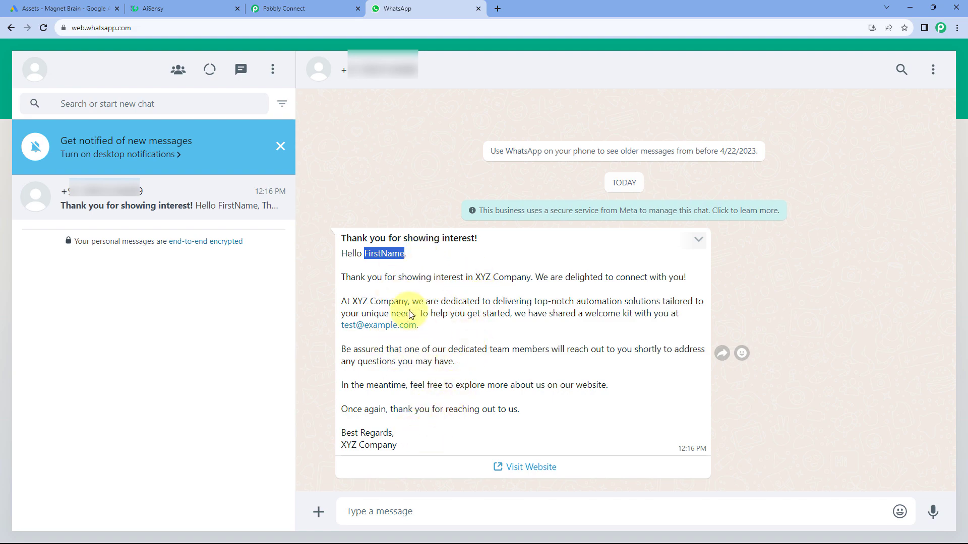
Compare the e-mail in the WhatsApp message with AiSensy's {{2}} variable and the second Template Parameter value in Pabbly Connect
click(191, 7)
scroll(174, 197, down, 1)
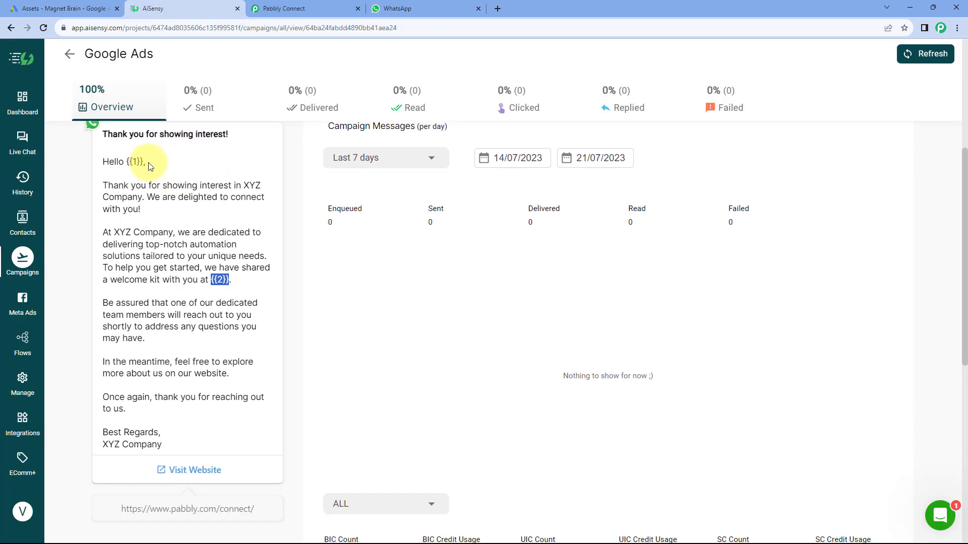
click(163, 219)
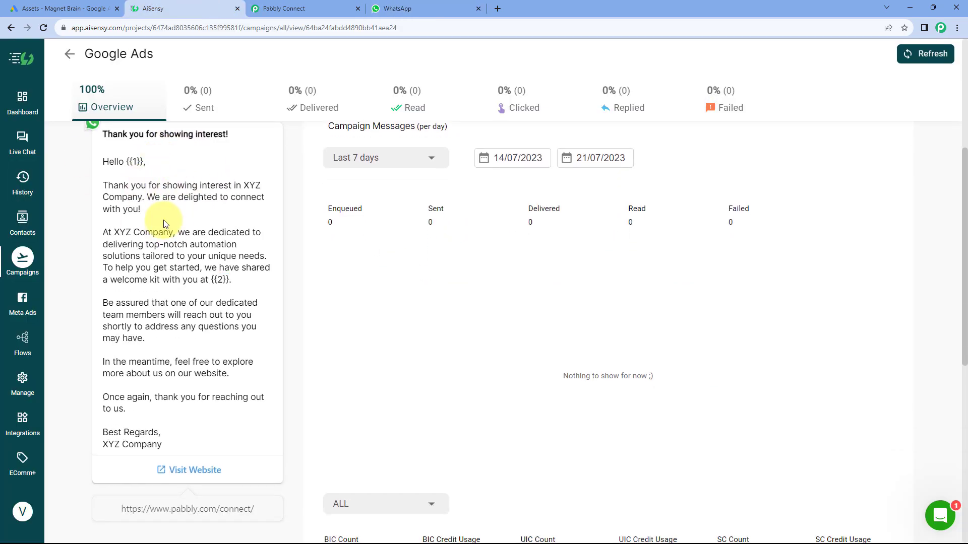
click(413, 7)
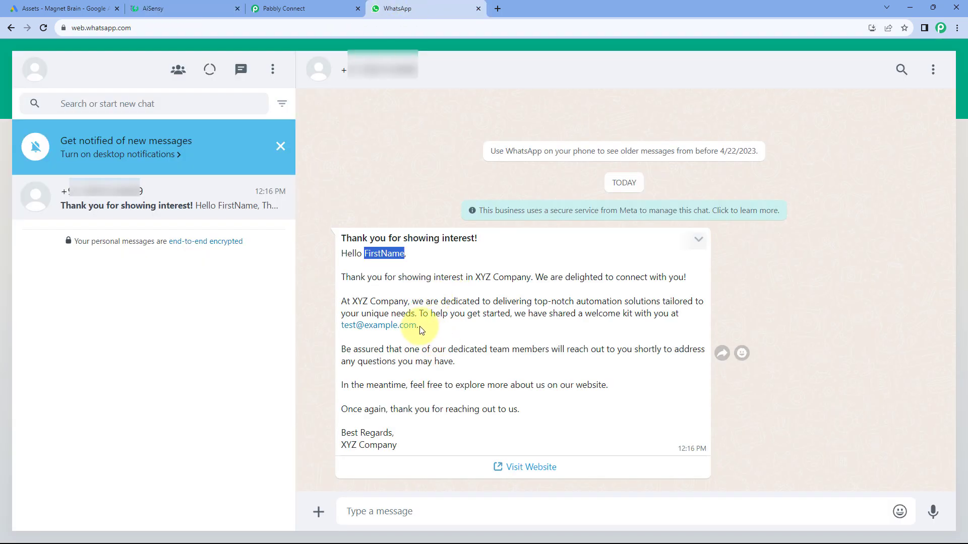
click(197, 8)
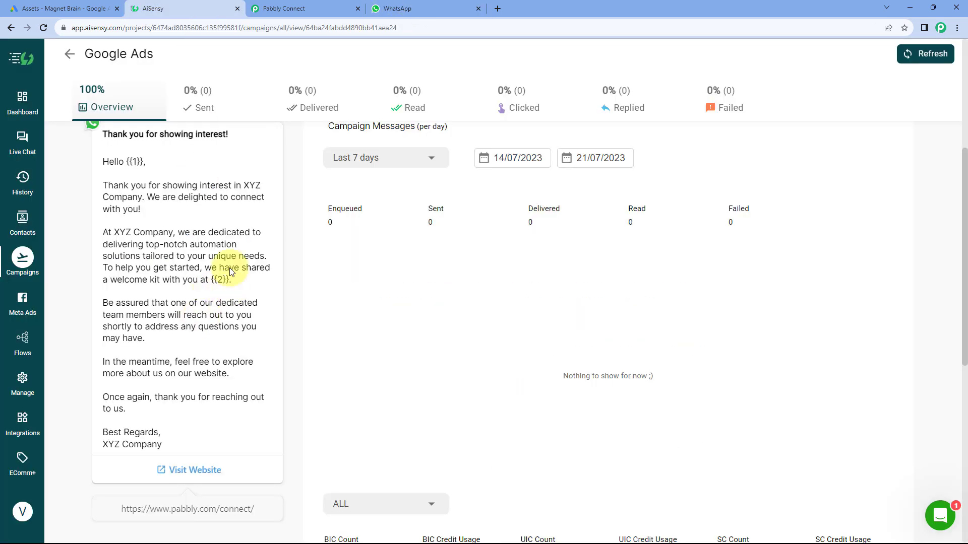
click(313, 7)
click(529, 179)
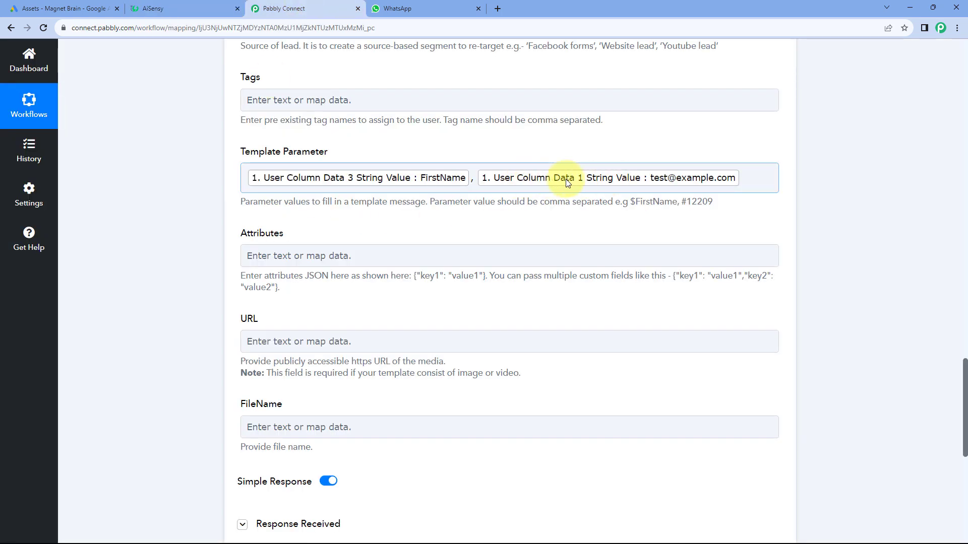
Go back to the WhatsApp chat and check the lead's e-mail address in the received message
click(450, 151)
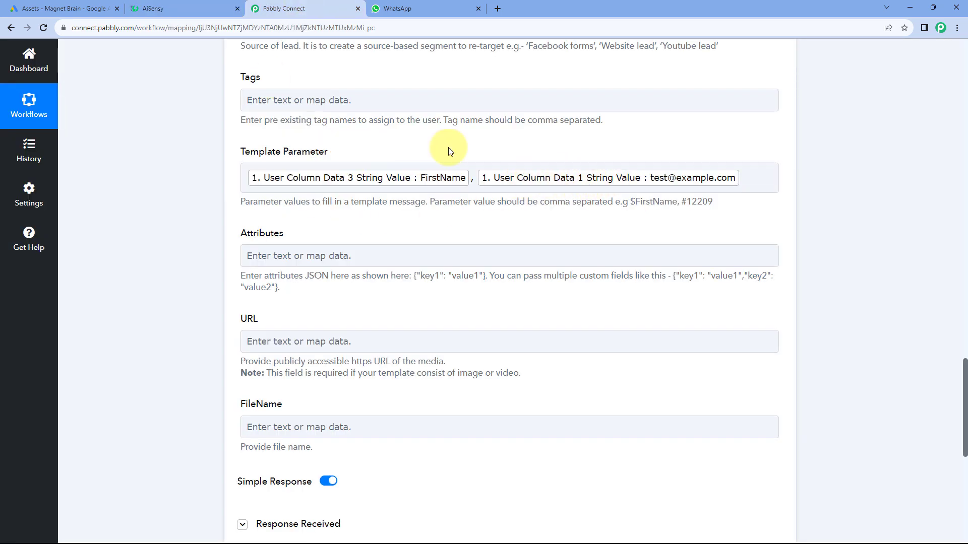
click(382, 6)
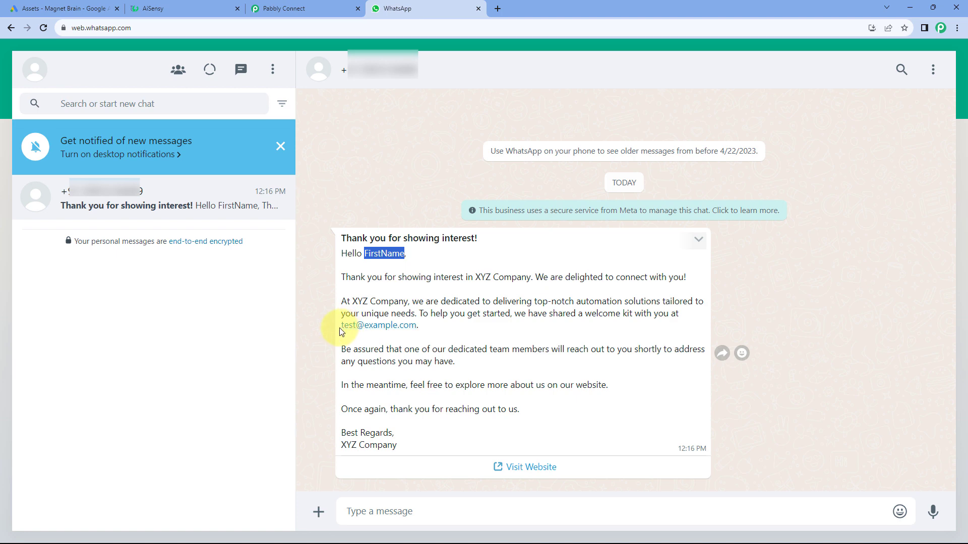
drag(340, 331, 421, 329)
click(438, 334)
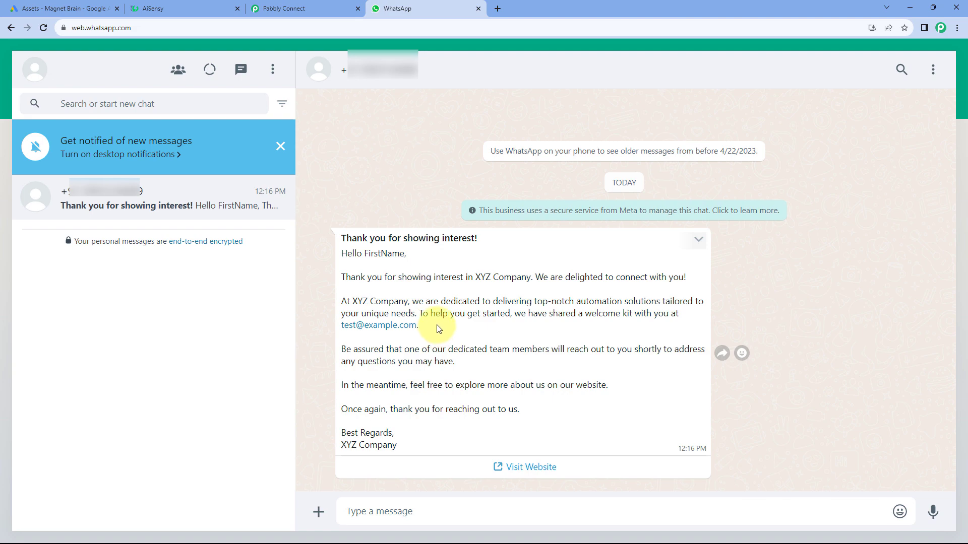
Return to the Pabbly Connect workflow, collapse the Google Ads trigger and review the overview of the trigger and the AiSensy action
click(345, 4)
scroll(791, 224, up, 13)
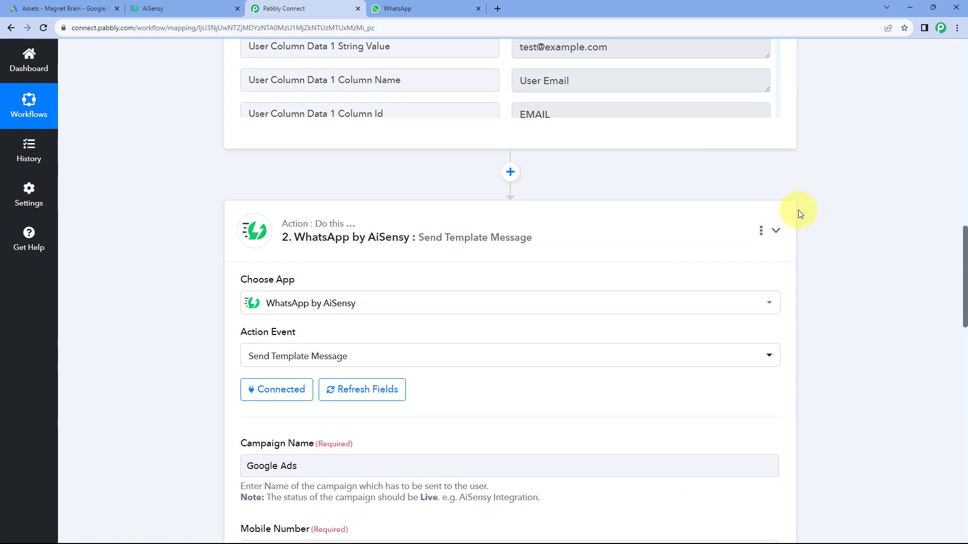
scroll(799, 214, up, 20)
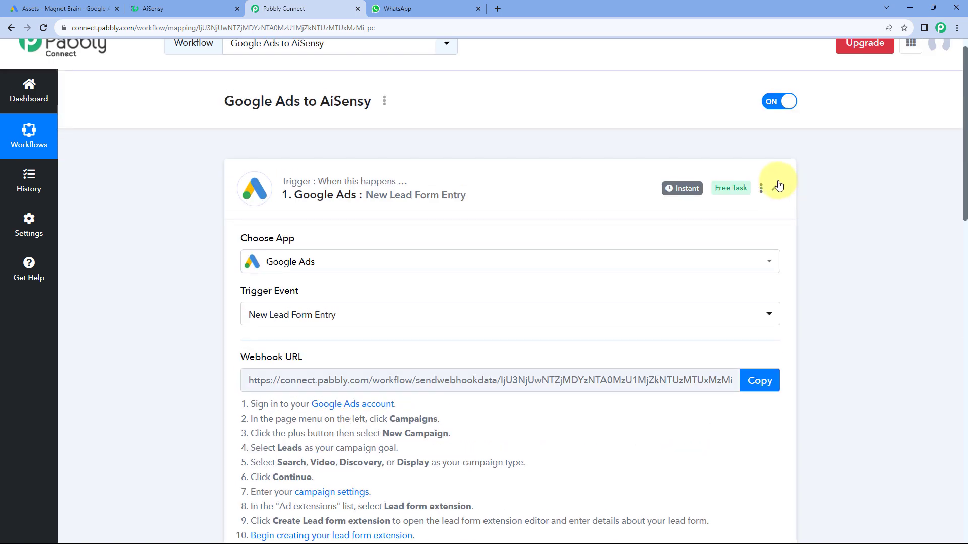
click(777, 187)
scroll(204, 184, down, 1)
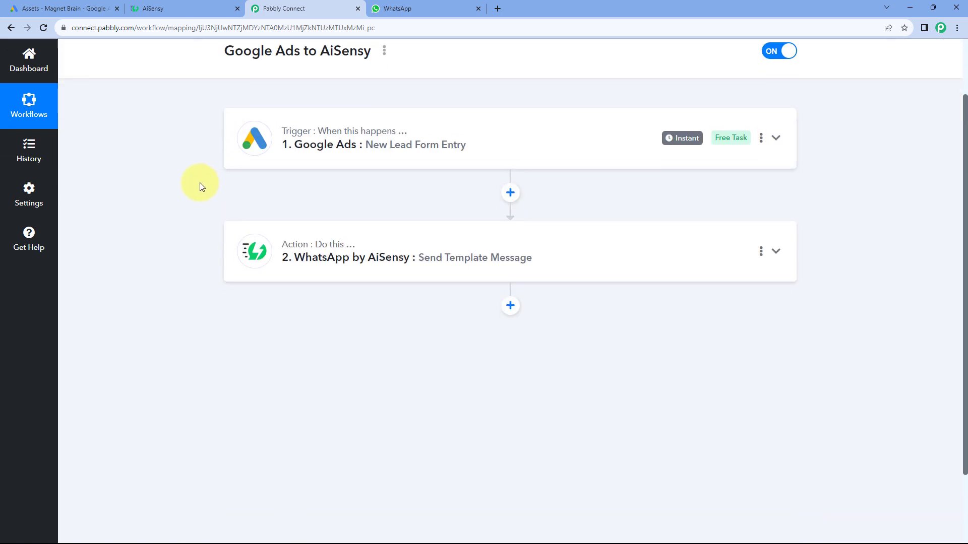
scroll(201, 184, up, 1)
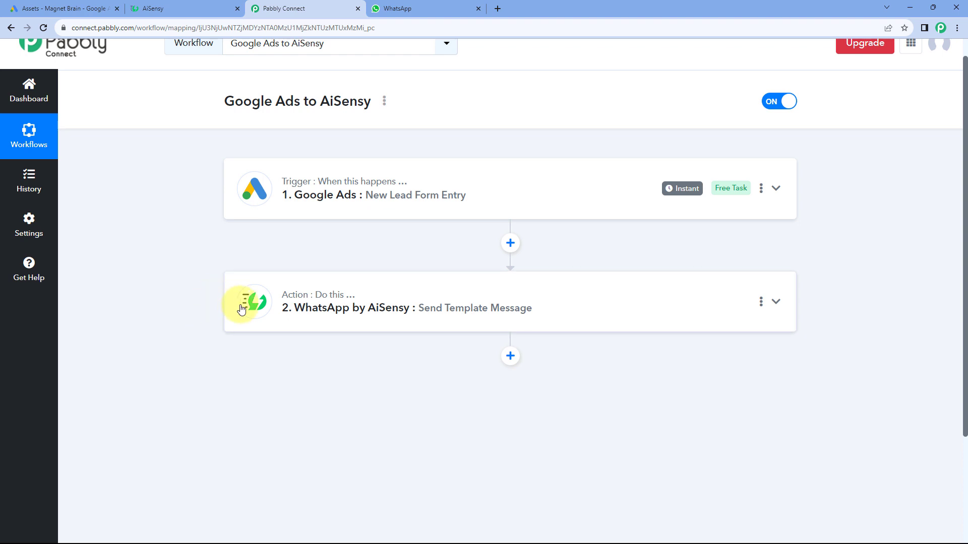
scroll(428, 283, up, 1)
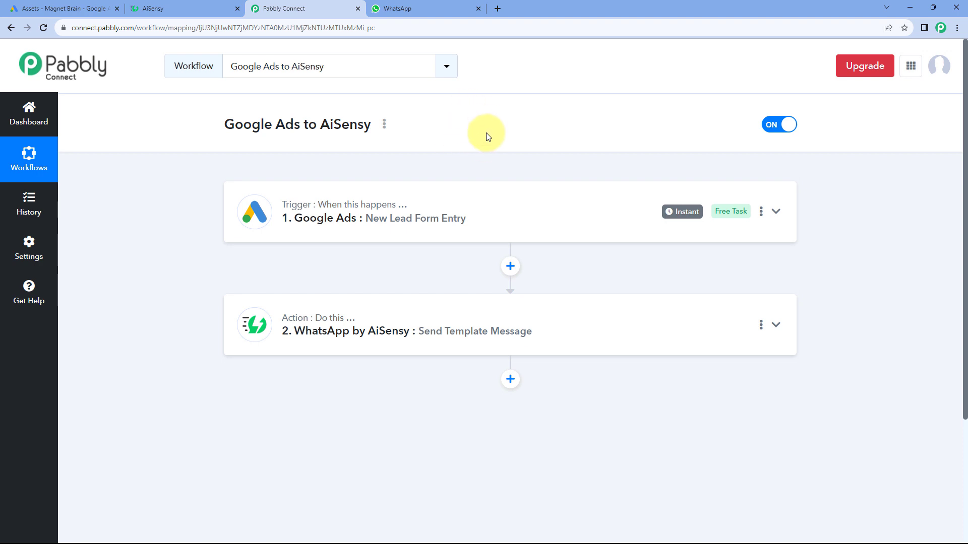
scroll(198, 273, down, 1)
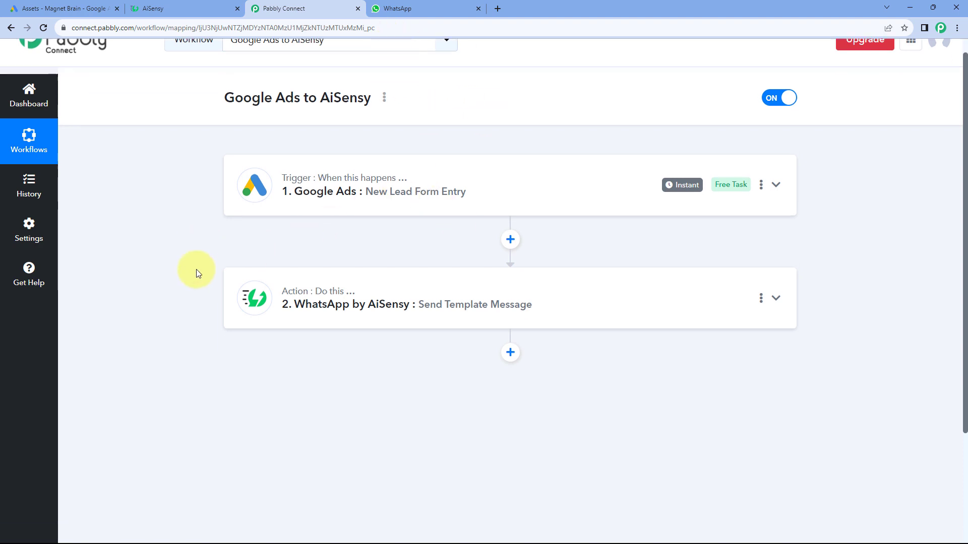
scroll(197, 272, down, 3)
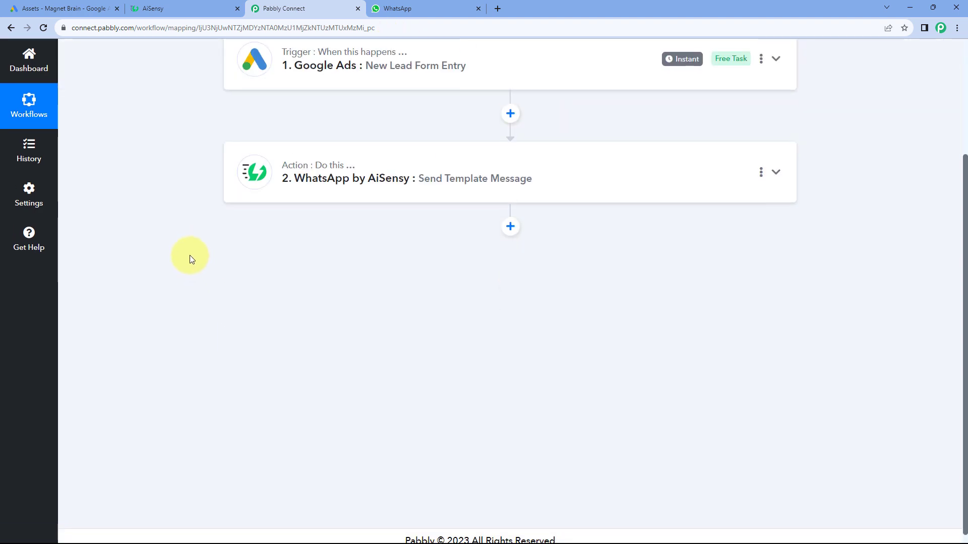
Expand the AiSensy action and replace its fixed Mobile Number with the Google Ads trigger's mapped User Column Data 0 String Value
click(417, 168)
scroll(143, 219, down, 5)
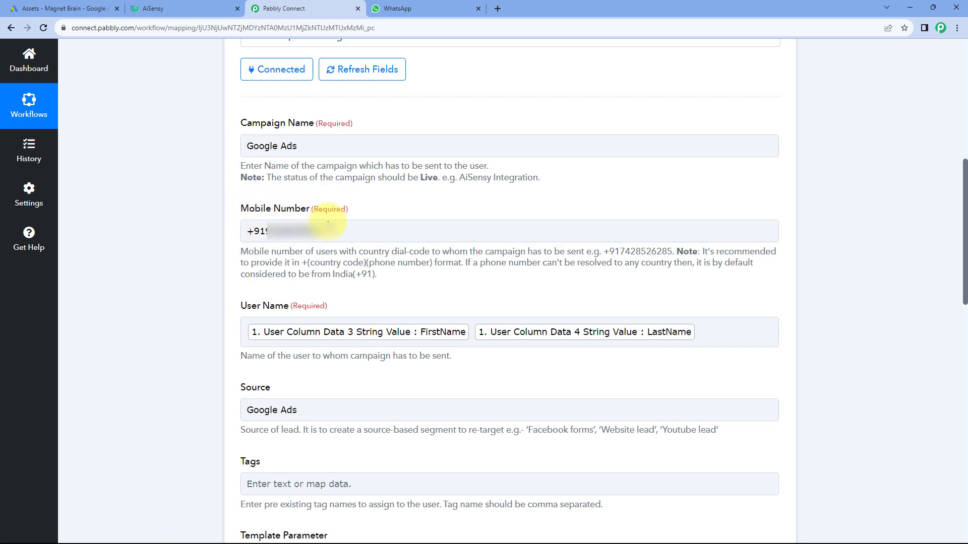
click(359, 234)
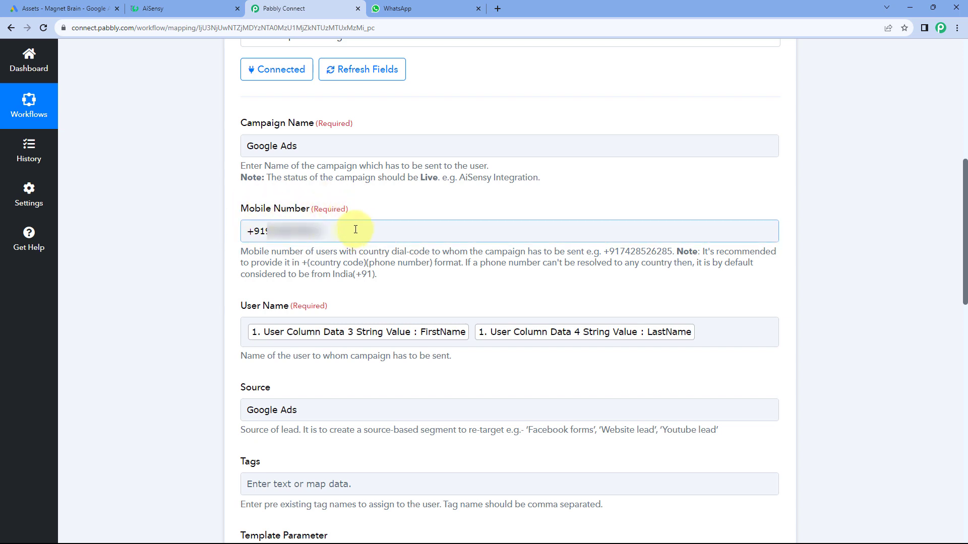
drag(356, 229, 240, 229)
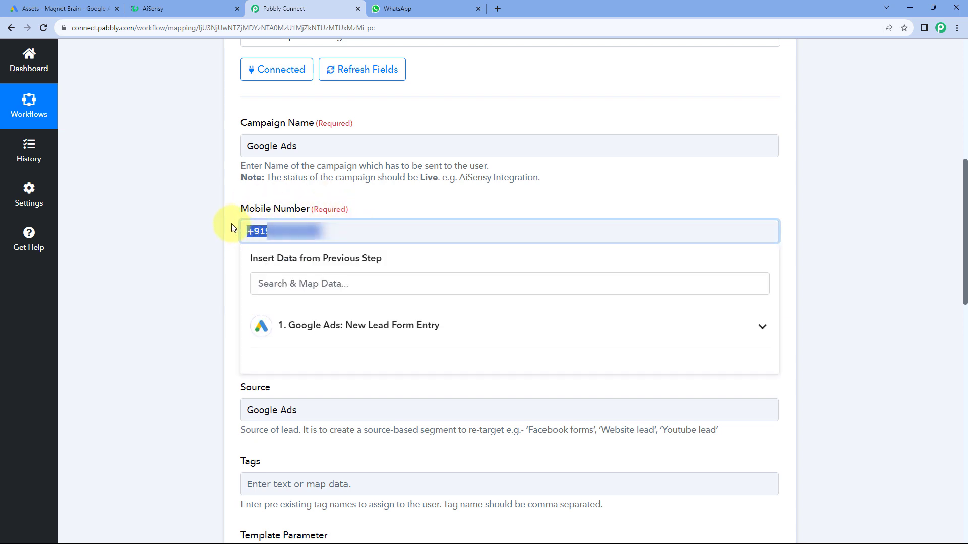
key(BackSpace)
scroll(237, 230, down, 2)
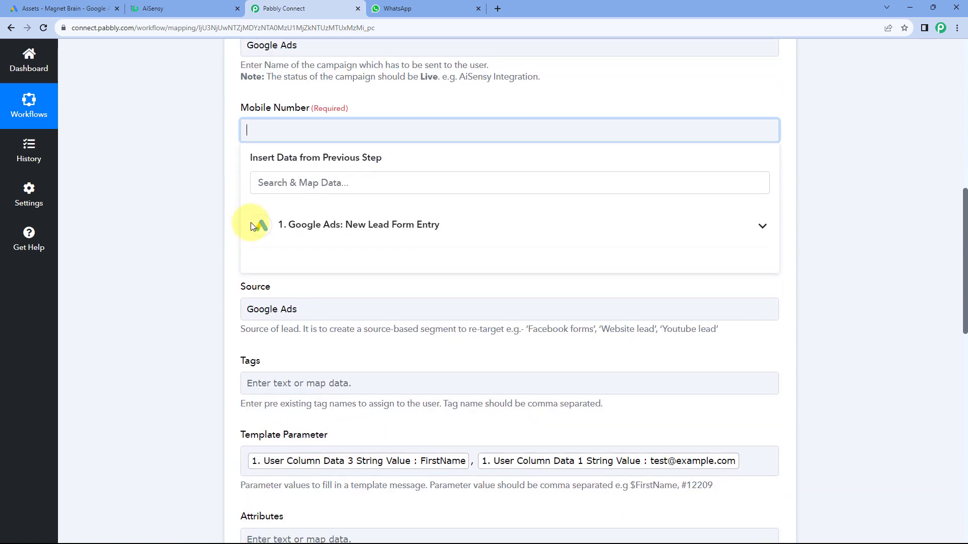
click(380, 229)
scroll(361, 304, down, 4)
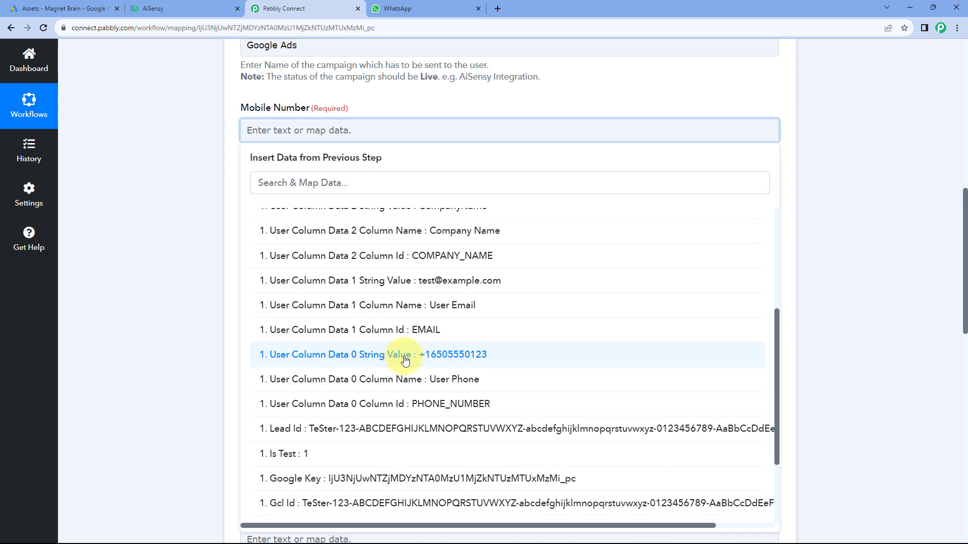
click(405, 360)
click(224, 180)
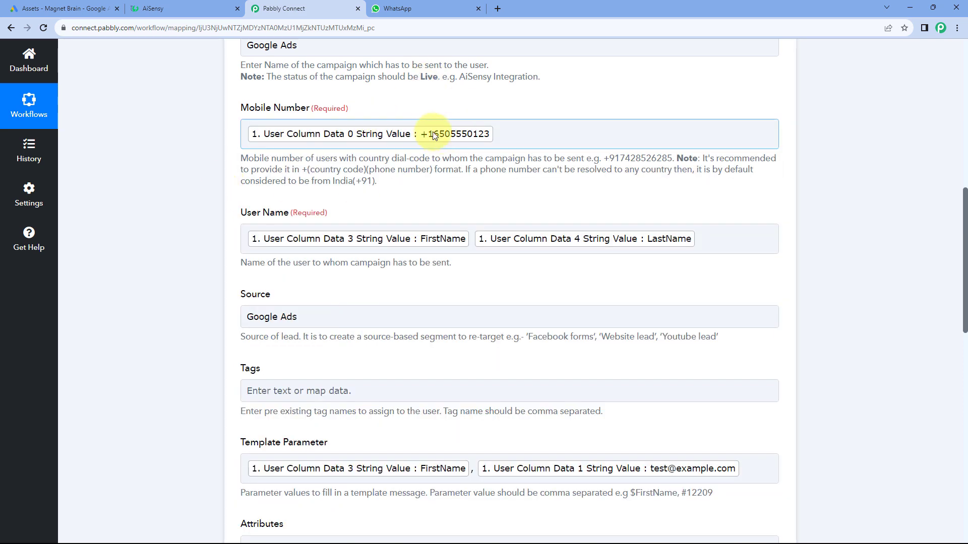
Save the AiSensy action without sending another test request
scroll(377, 215, down, 12)
click(392, 285)
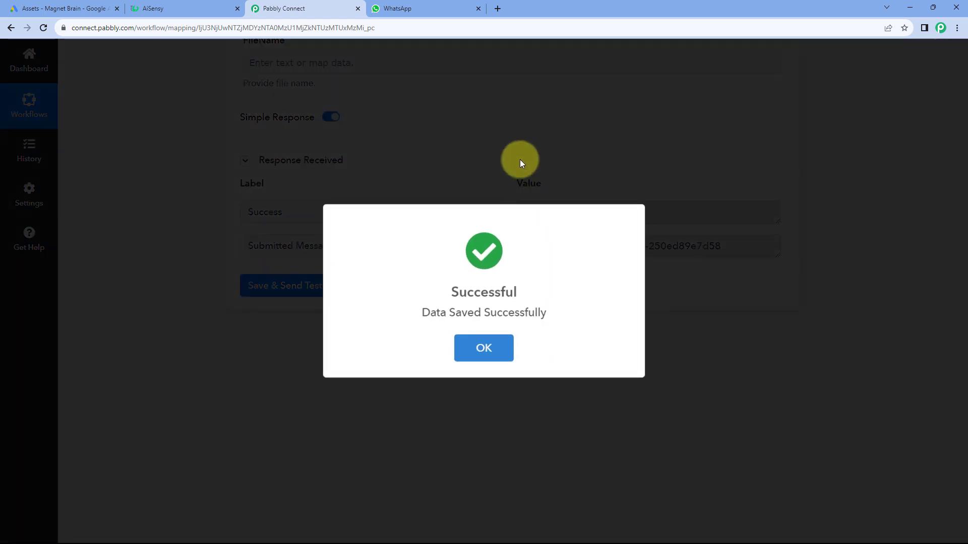
click(528, 155)
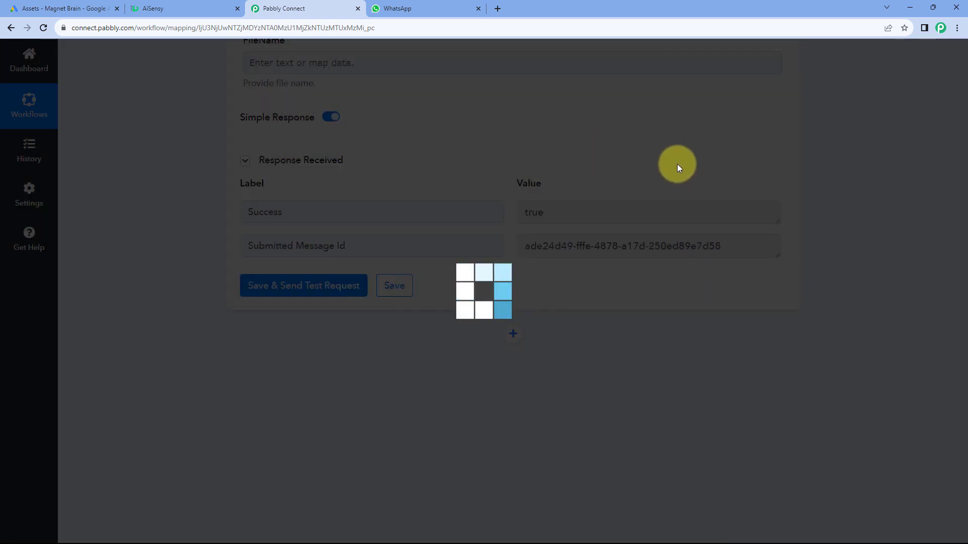
Collapse the AiSensy action and view the Google Ads to AiSensy workflow overview from its title
scroll(788, 195, up, 11)
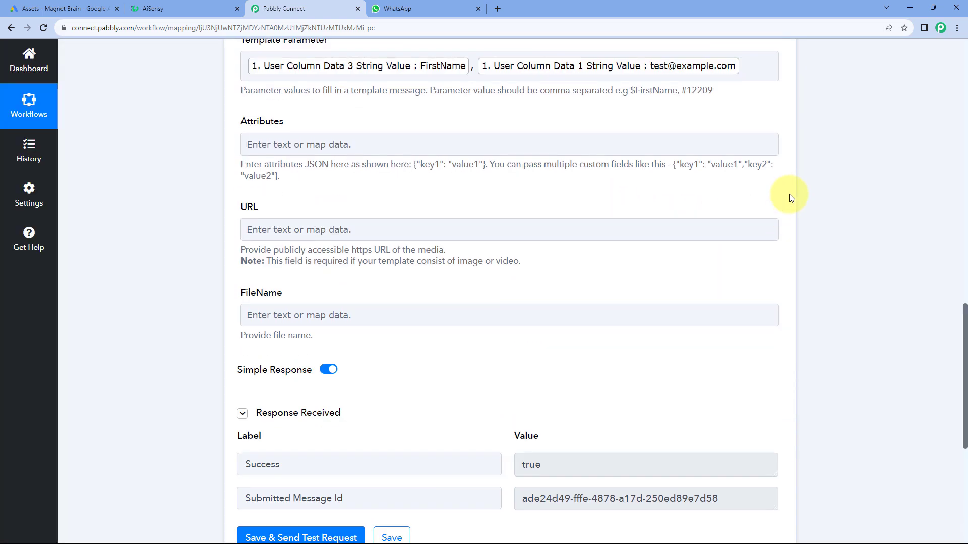
scroll(790, 195, up, 9)
click(779, 241)
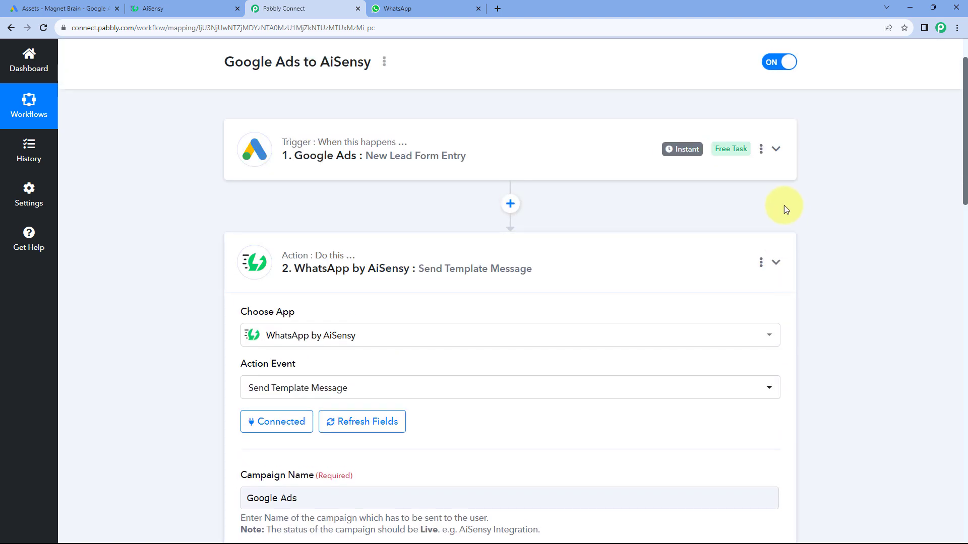
scroll(784, 204, up, 1)
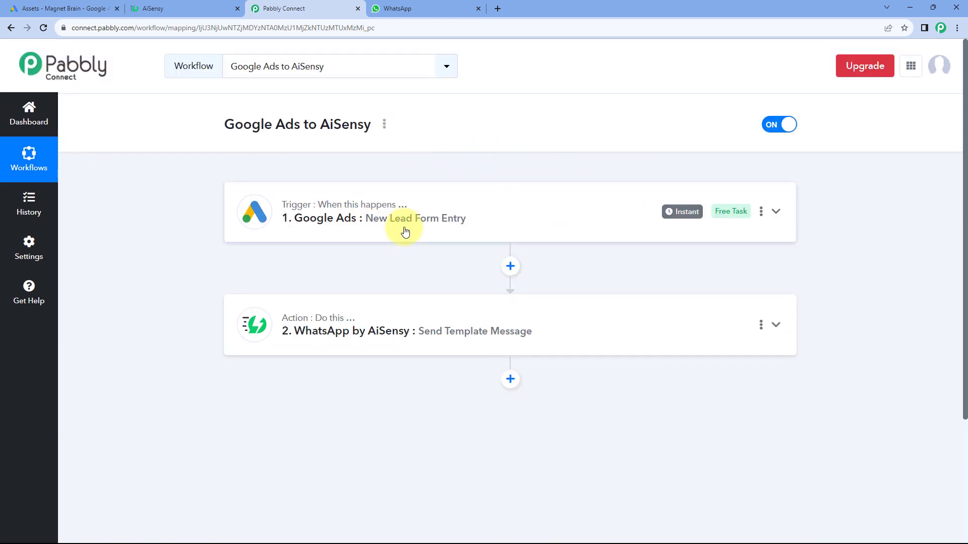